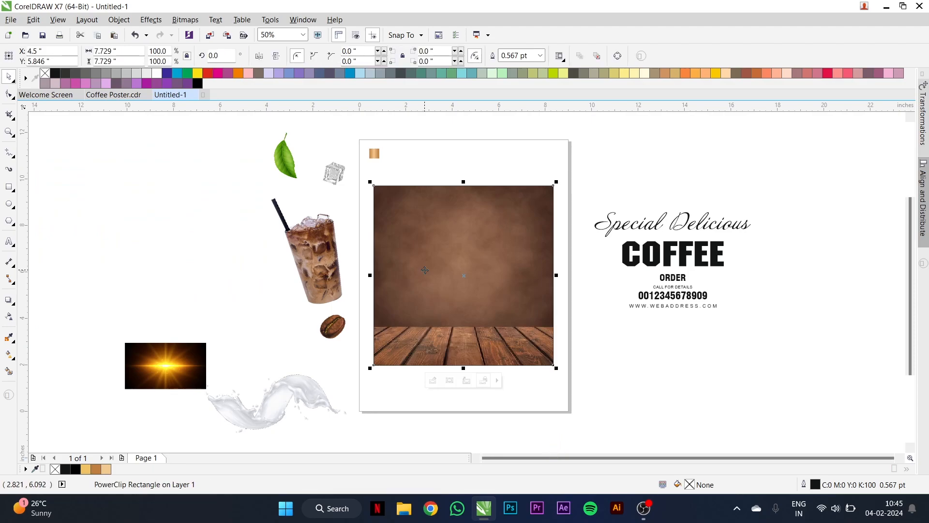
# Inside the PowerClip frame, enlarge the brown wall and wooden floor image to about 9.69 by 7.75 in.
pyautogui.click(548, 204)
pyautogui.scroll(3, 584, 186)
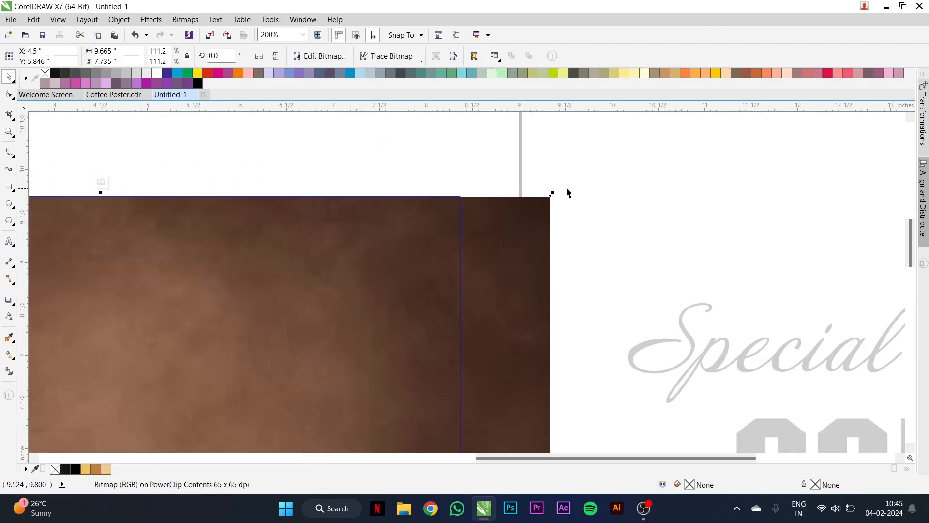
pyautogui.moveTo(552, 194); pyautogui.dragTo(556, 193)
pyautogui.scroll(-3, 558, 195)
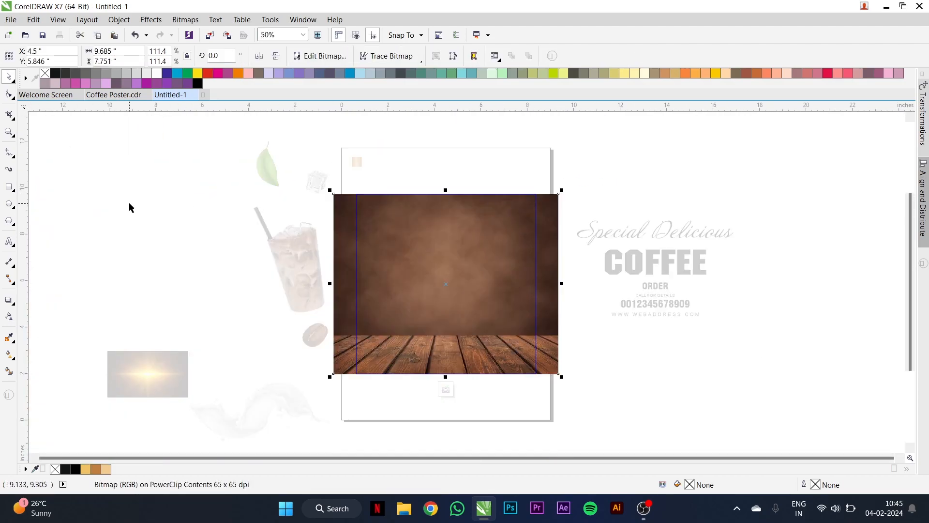
# Draw a 7.729 by 7.729 in rectangle matching the PowerClip frame, fill it black and remove its outline.
pyautogui.click(8, 185)
pyautogui.moveTo(356, 194)
pyautogui.mouseDown()
pyautogui.moveTo(455, 323)
pyautogui.moveTo(539, 376)
pyautogui.mouseUp()
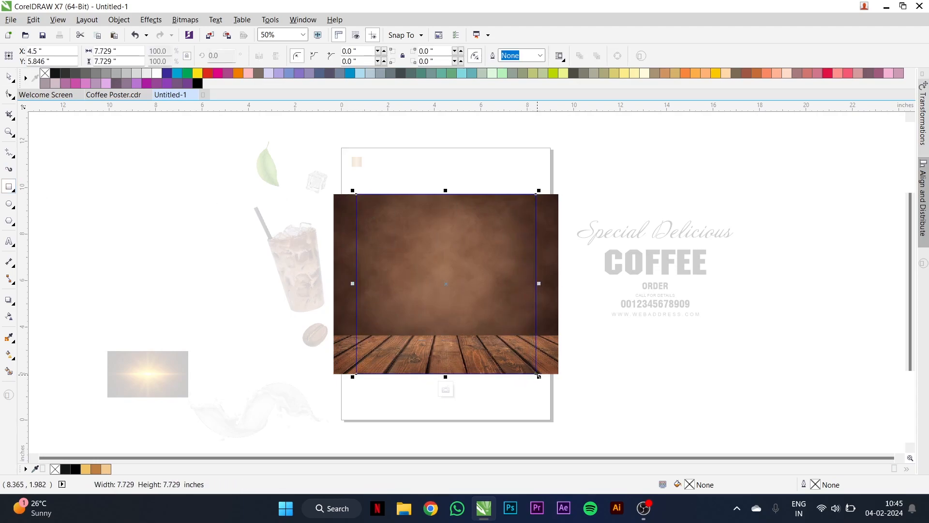
pyautogui.press('space')
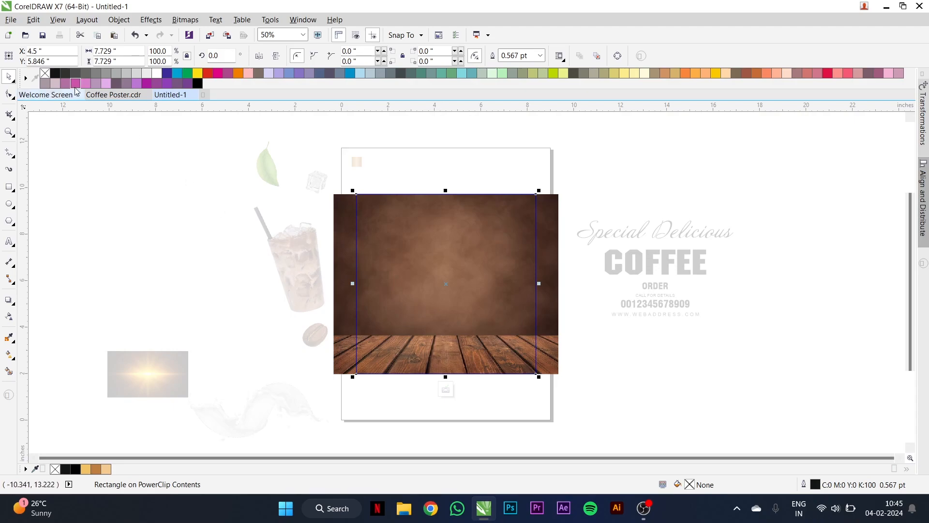
pyautogui.click(56, 74)
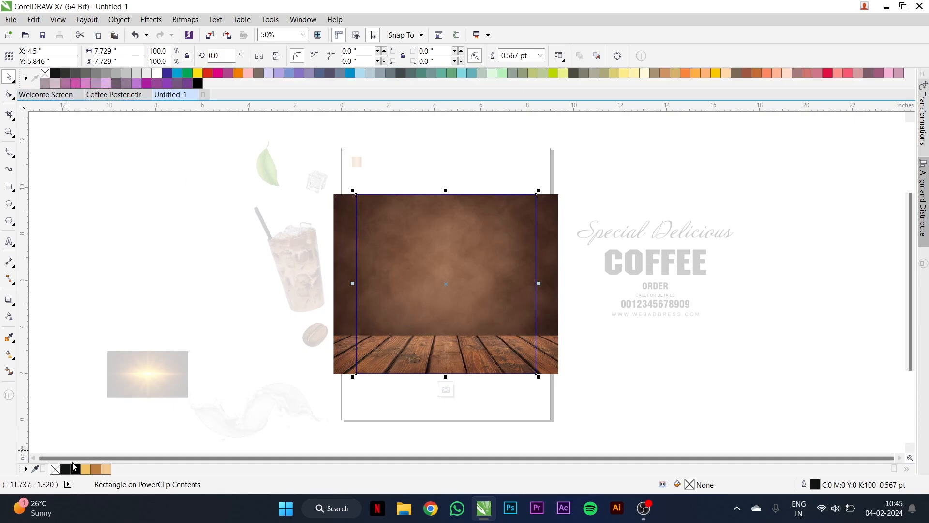
pyautogui.rightClick(45, 73)
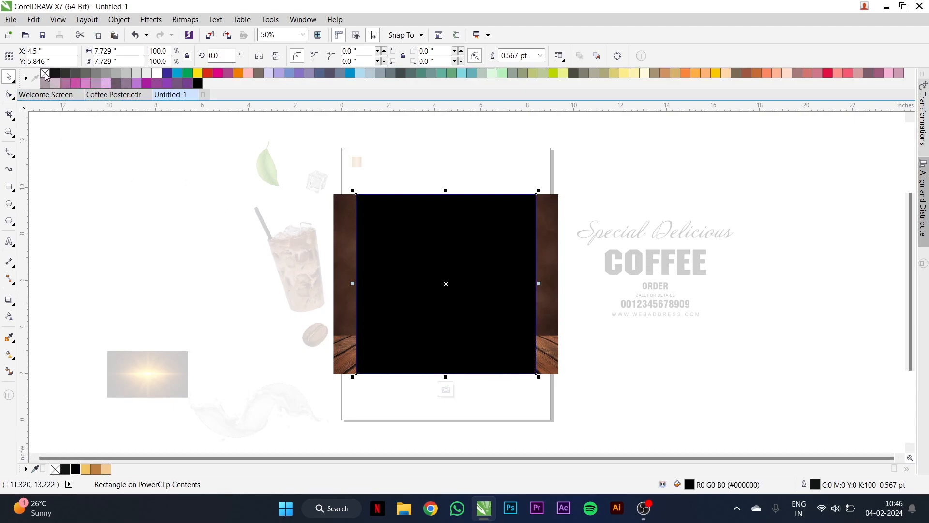
# Apply an elliptical fountain transparency to the black rectangle, fully transparent at the centre and opaque at the edge.
pyautogui.click(10, 318)
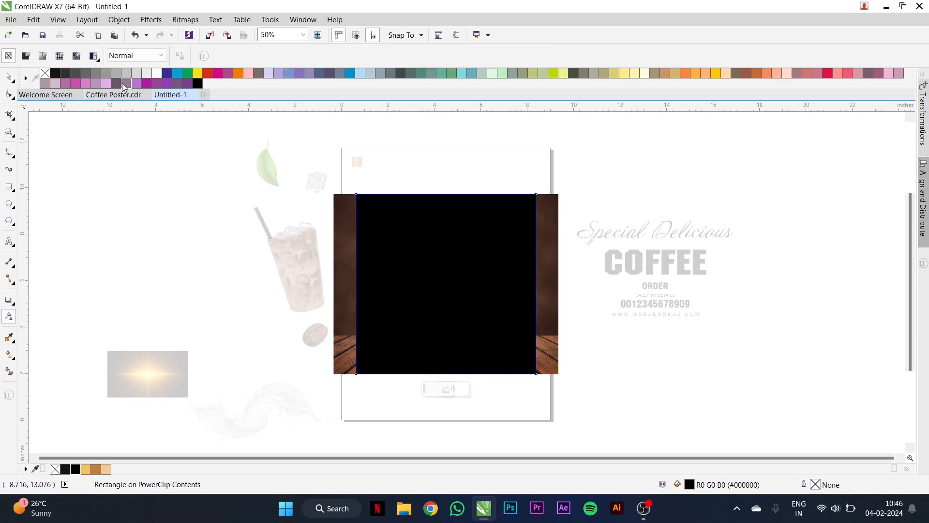
pyautogui.click(43, 57)
pyautogui.click(232, 56)
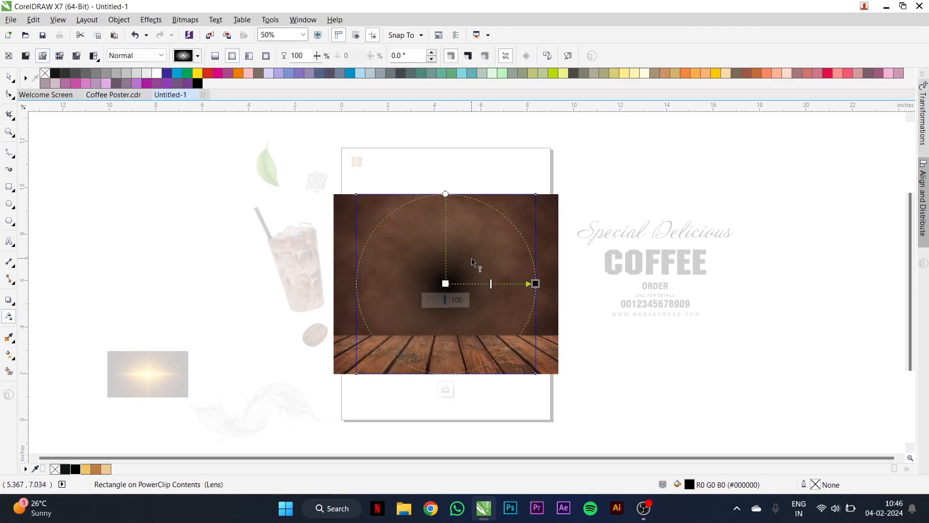
pyautogui.scroll(2, 520, 290)
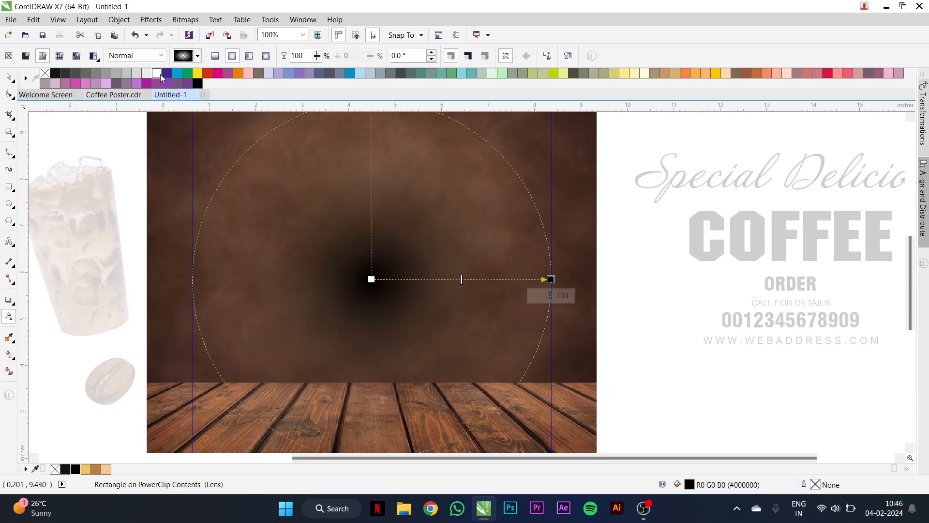
pyautogui.click(371, 279)
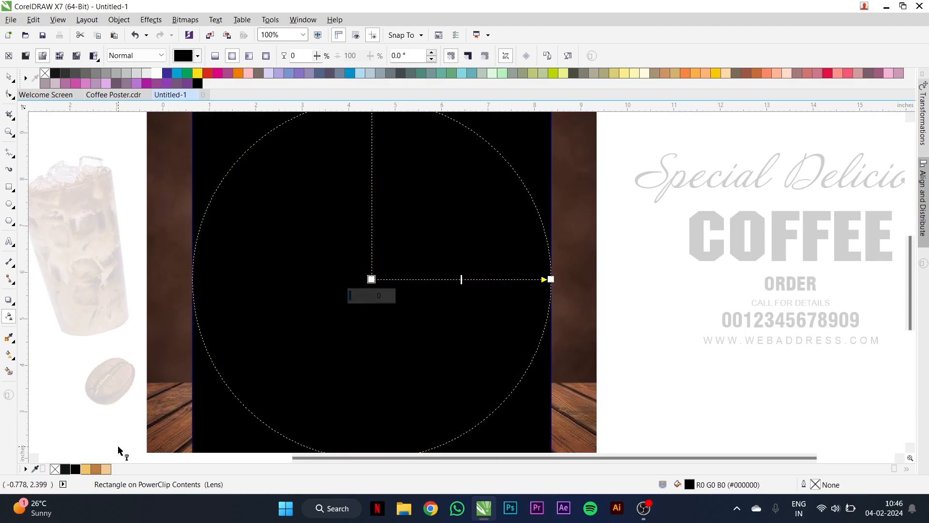
pyautogui.click(77, 471)
# Enlarge the vignette's transparency ellipse to a radius of about 5.2 in and finish editing the PowerClip contents.
pyautogui.moveTo(552, 279); pyautogui.dragTo(608, 280)
pyautogui.scroll(-1, 404, 234)
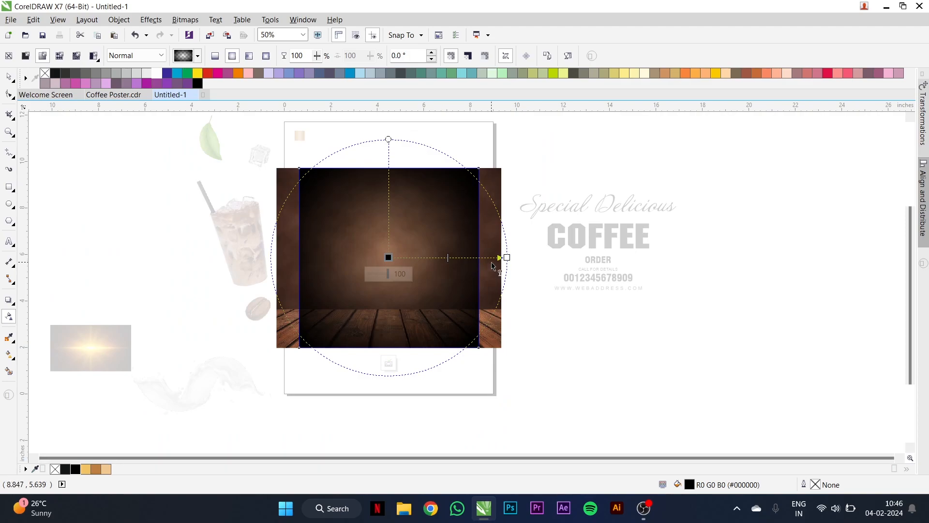
pyautogui.scroll(1, 502, 257)
pyautogui.moveTo(509, 253); pyautogui.dragTo(518, 253)
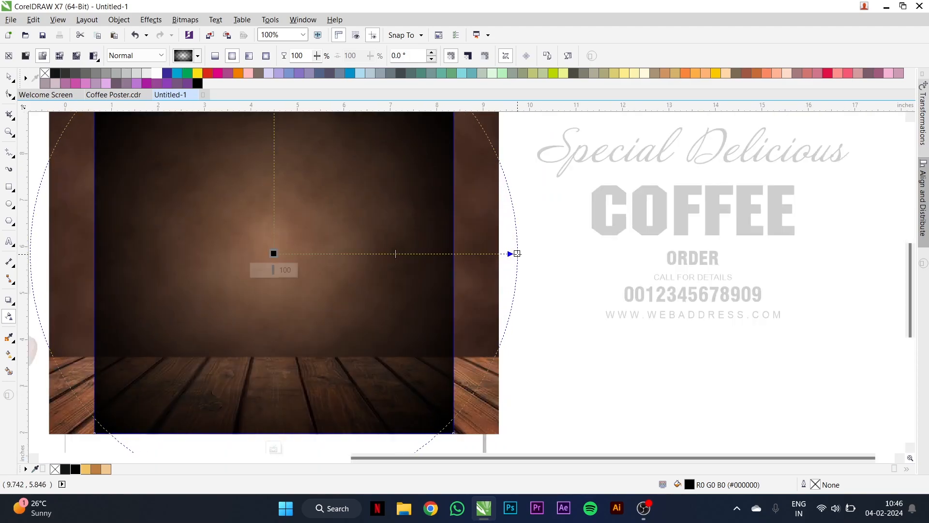
pyautogui.press('space')
pyautogui.scroll(-1, 425, 247)
pyautogui.scroll(1, 416, 237)
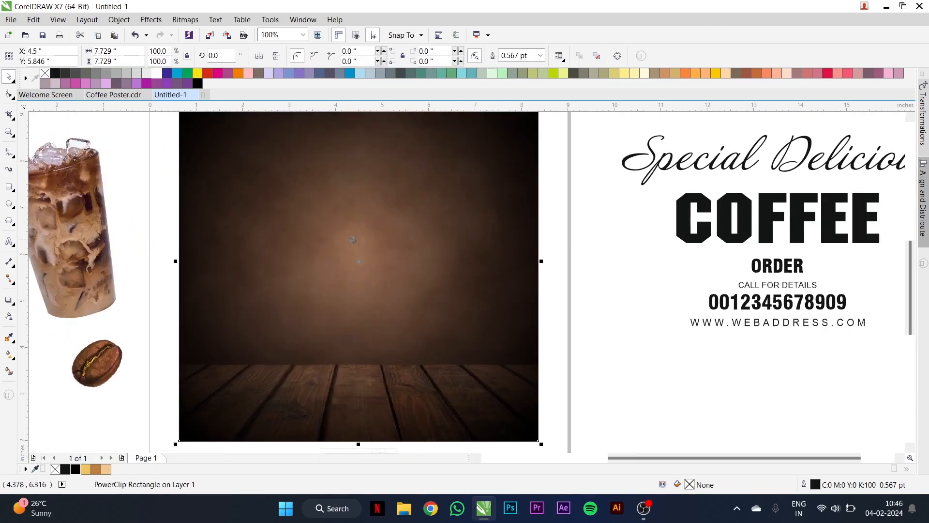
# Place the iced coffee glass on the wooden floor of the background, centre it horizontally, and shift it slightly left.
pyautogui.scroll(-1, 411, 229)
pyautogui.moveTo(248, 226); pyautogui.dragTo(379, 261)
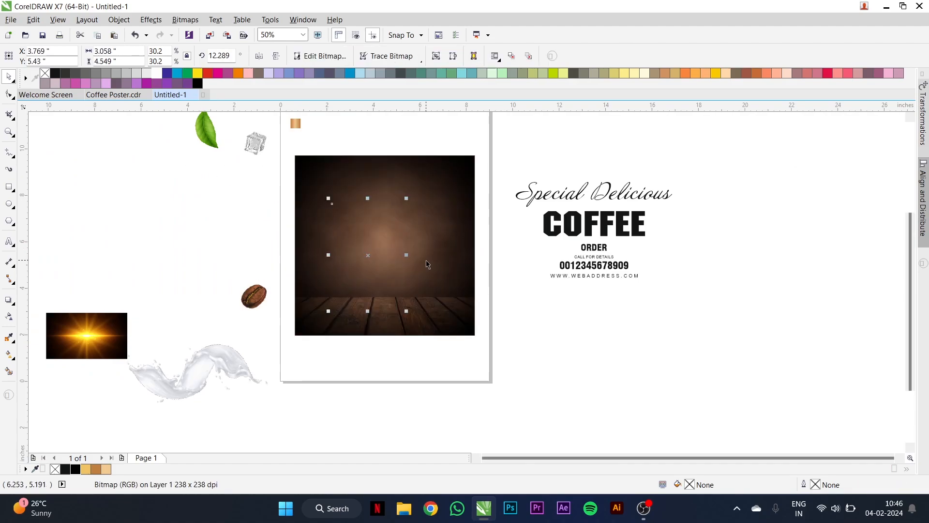
pyautogui.keyDown('shift'); pyautogui.click(426, 260); pyautogui.keyUp('shift')
pyautogui.press('c')
pyautogui.click(503, 284)
pyautogui.scroll(1, 415, 266)
pyautogui.click(386, 281)
pyautogui.moveTo(386, 301); pyautogui.dragTo(372, 301)
# Draw a flat ellipse about 2 by 0.41 in across the base of the glass and fill it black.
pyautogui.click(9, 204)
pyautogui.scroll(-1, 276, 214)
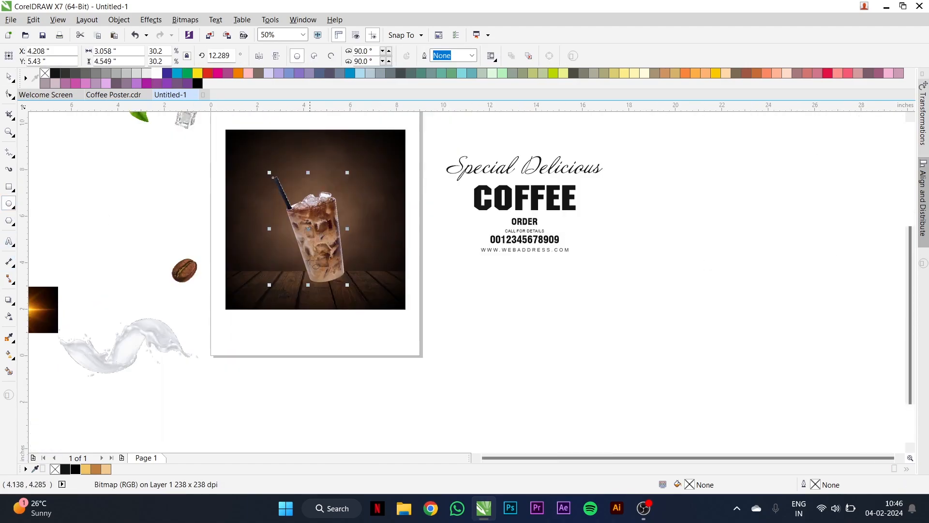
pyautogui.scroll(2, 315, 264)
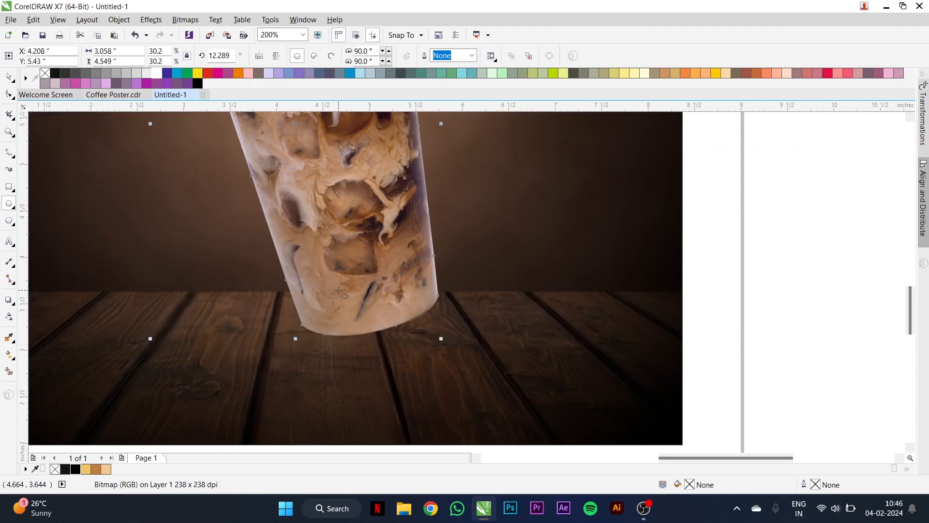
pyautogui.moveTo(306, 294); pyautogui.dragTo(494, 332)
pyautogui.press('space')
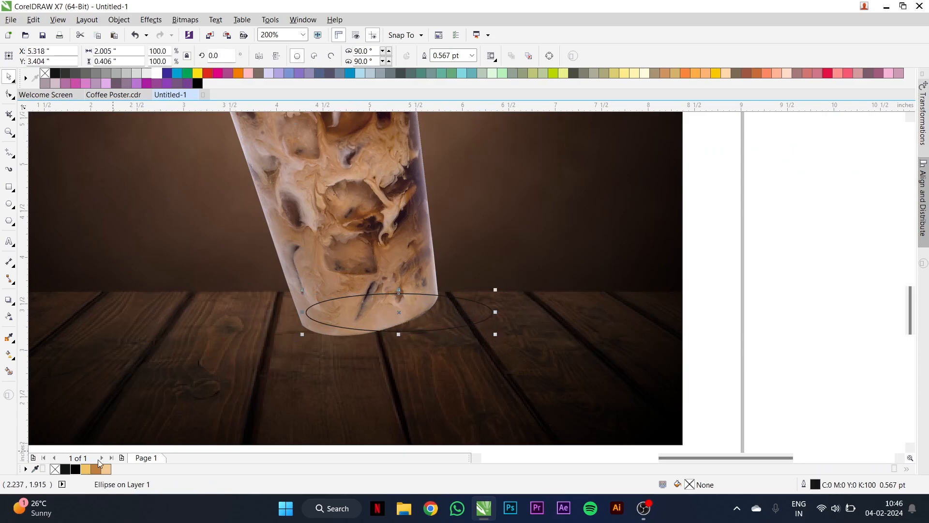
pyautogui.click(76, 469)
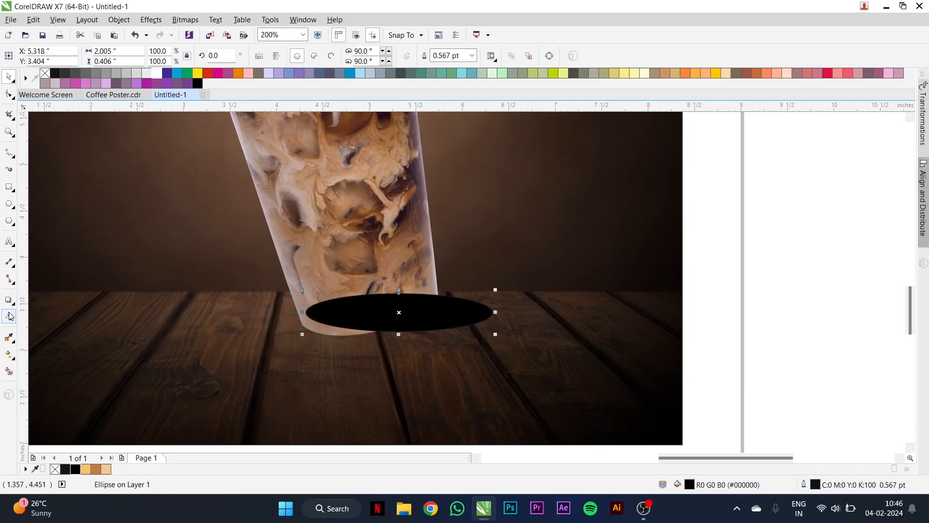
# Give the black ellipse an elliptical fountain transparency and fit it under the glass base at about 2.27 by 0.46 in.
pyautogui.click(10, 316)
pyautogui.moveTo(399, 313); pyautogui.dragTo(491, 312)
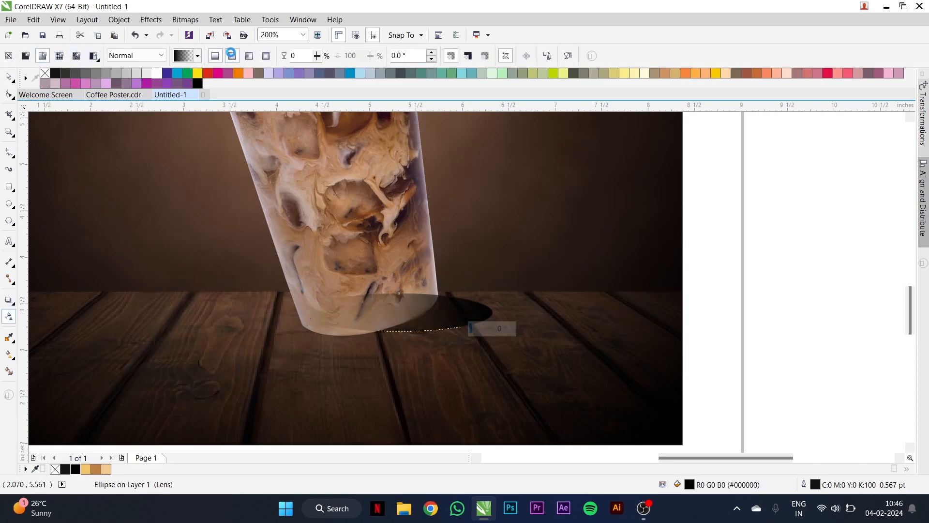
pyautogui.click(233, 55)
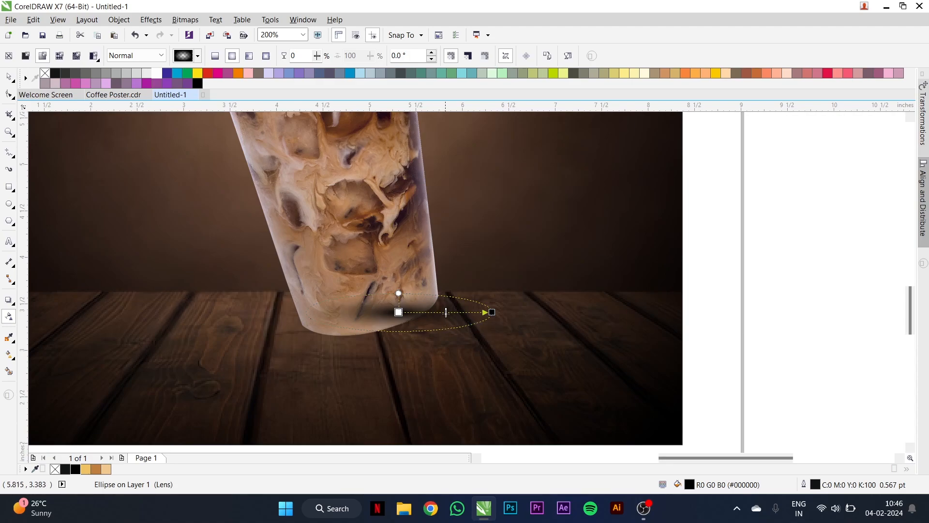
pyautogui.moveTo(466, 312); pyautogui.dragTo(434, 321)
pyautogui.press('space')
pyautogui.moveTo(487, 343); pyautogui.dragTo(502, 346)
# Bring the glass in front of its shadow and enlarge the shadow ellipse slightly.
pyautogui.click(383, 252)
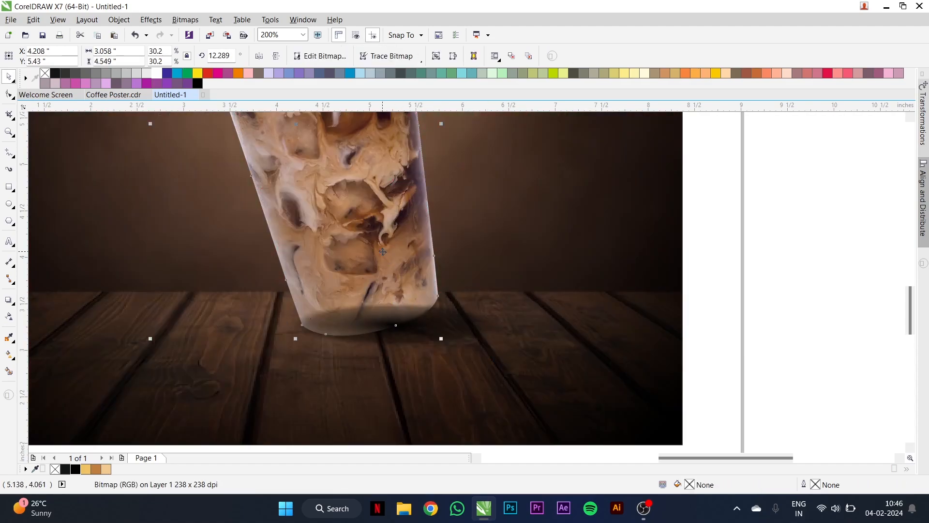
pyautogui.hotkey('shift', 'pageup')
pyautogui.click(458, 326)
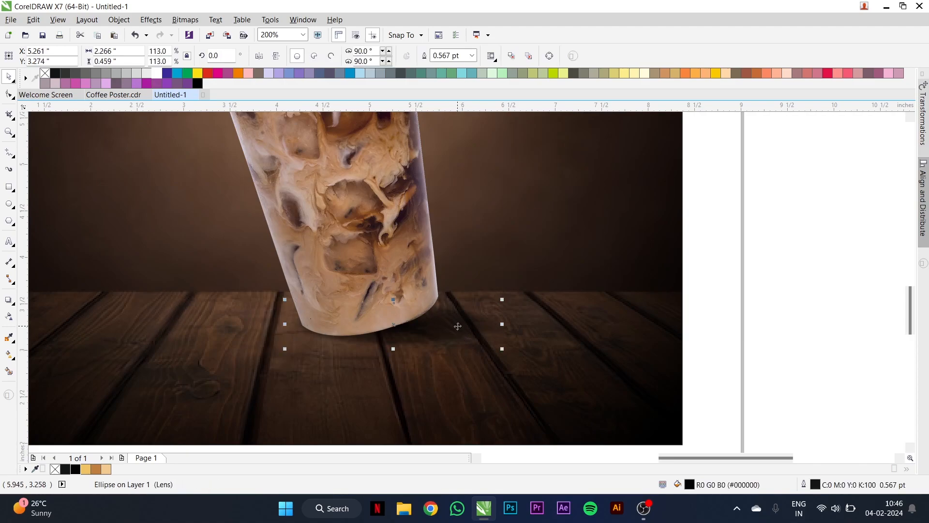
pyautogui.moveTo(504, 349); pyautogui.dragTo(512, 349)
pyautogui.scroll(-2, 346, 269)
pyautogui.click(463, 253)
pyautogui.scroll(-1, 417, 228)
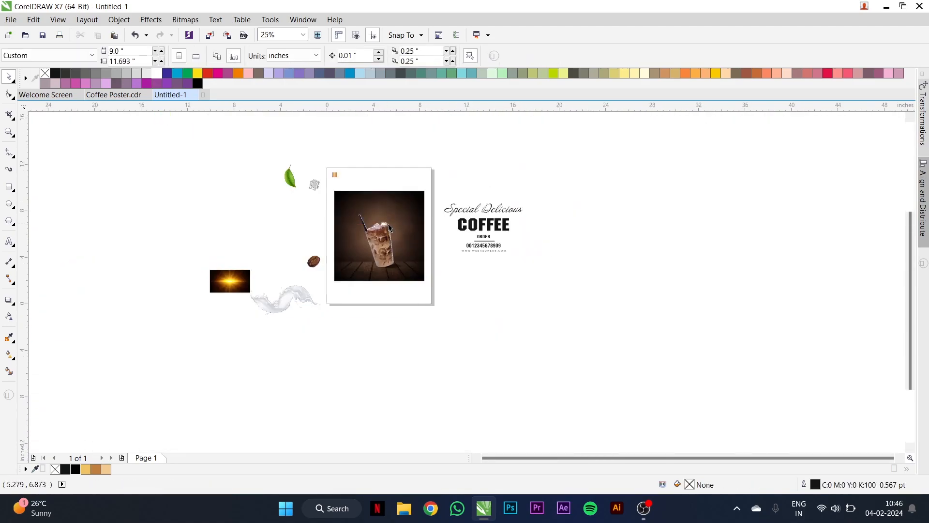
# Move the COFFEE text above the glass and fill it with the gold gradient of the small sample square.
pyautogui.scroll(1, 388, 227)
pyautogui.scroll(-1, 378, 234)
pyautogui.scroll(1, 395, 250)
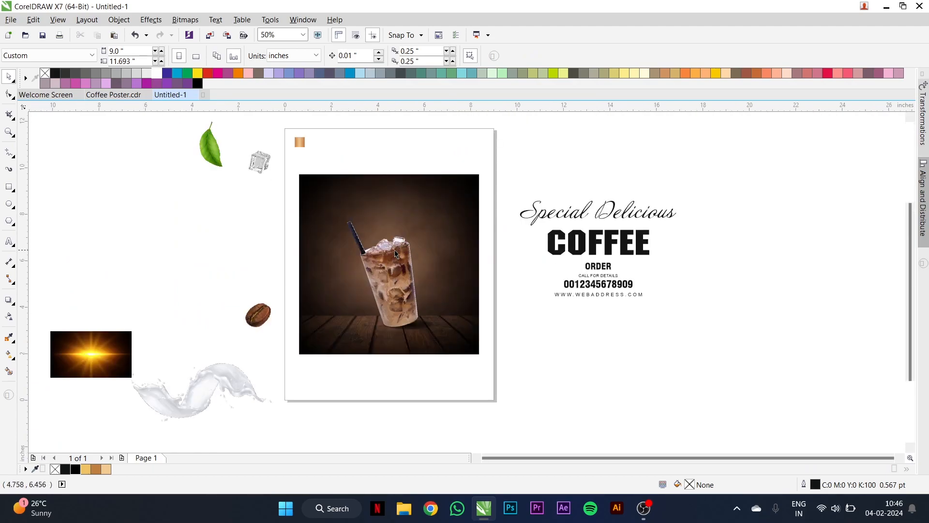
pyautogui.moveTo(610, 255); pyautogui.dragTo(396, 223)
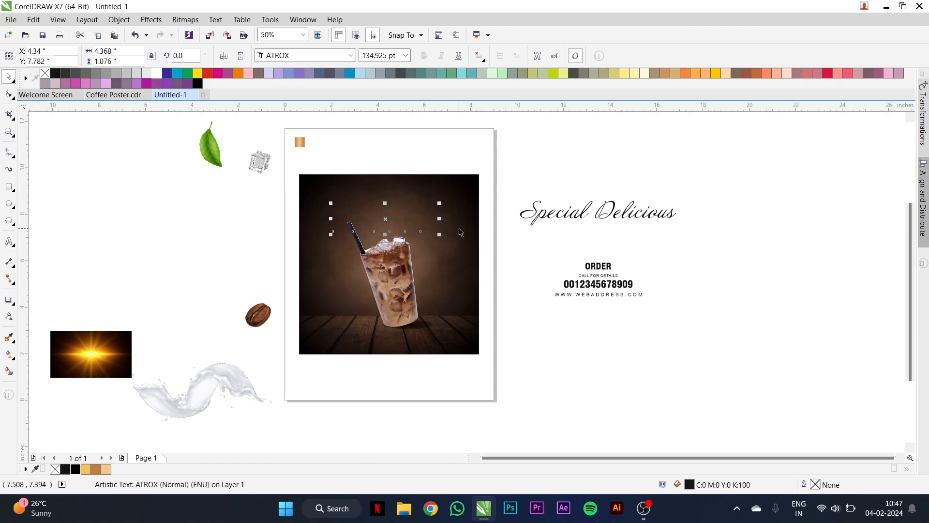
pyautogui.click(299, 142)
pyautogui.scroll(1, 359, 206)
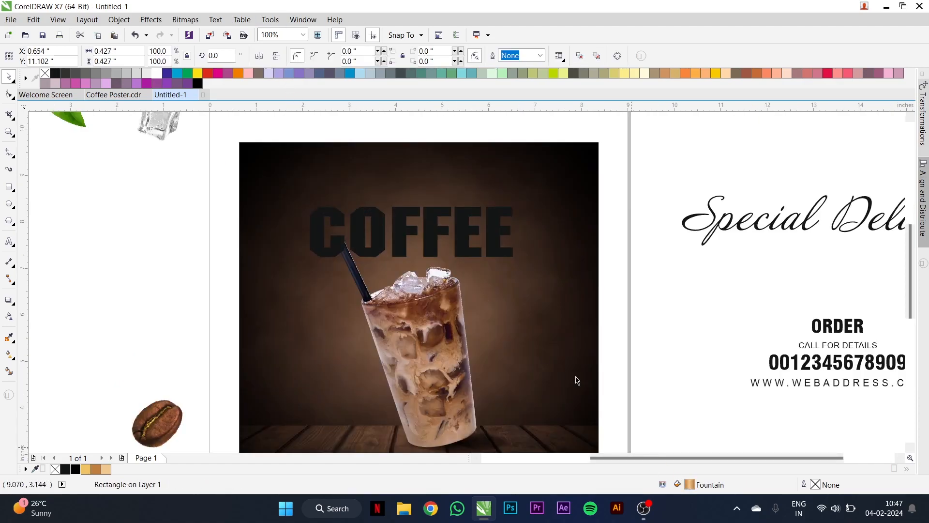
pyautogui.click(462, 239)
pyautogui.scroll(1, 413, 204)
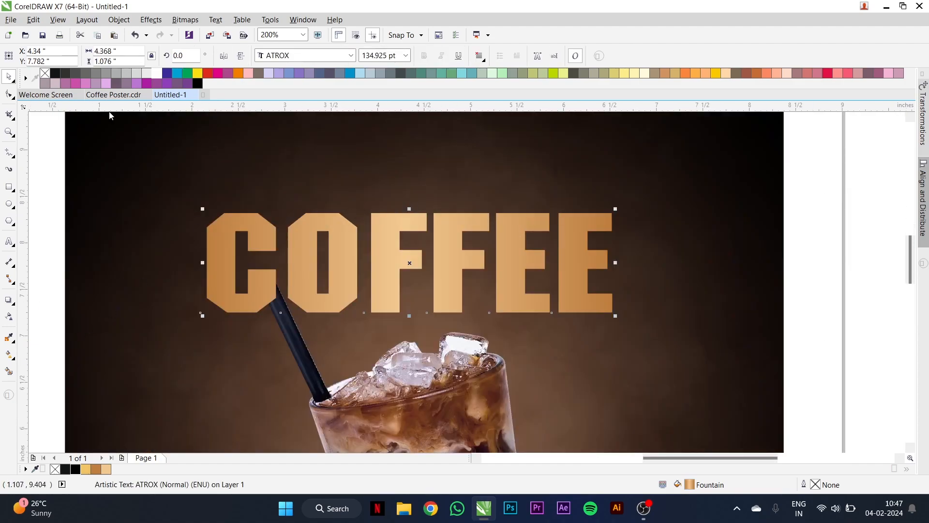
# Add an outline to the COFFEE text in a light tan colour (#E1B076) sampled from its lettering.
pyautogui.rightClick(156, 73)
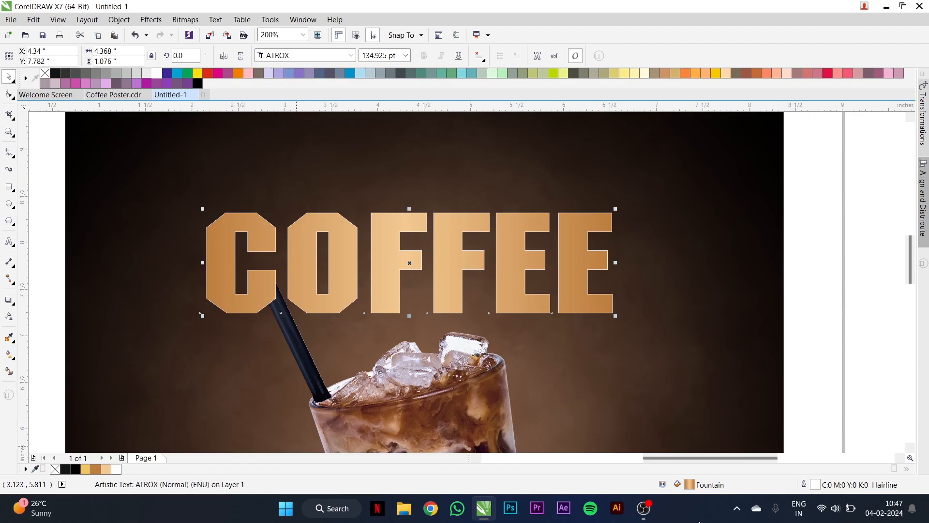
pyautogui.doubleClick(815, 486)
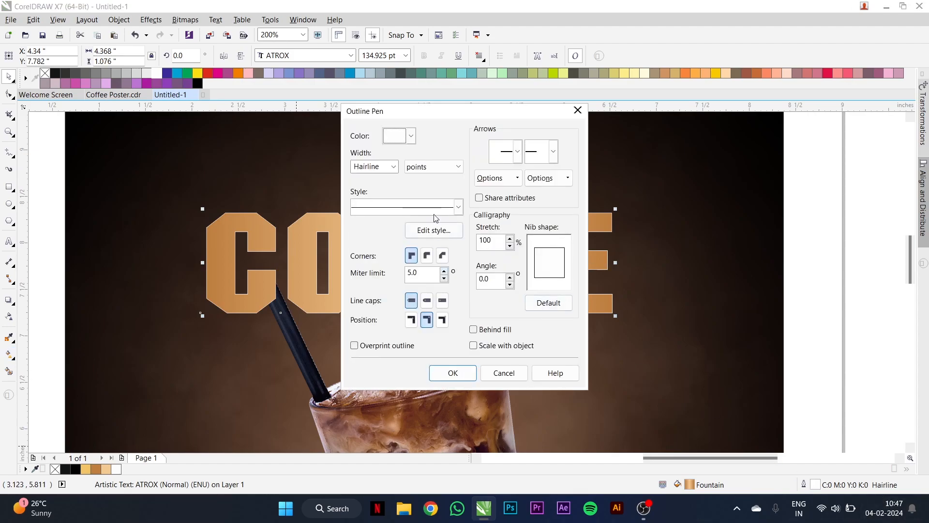
pyautogui.click(412, 136)
pyautogui.click(390, 229)
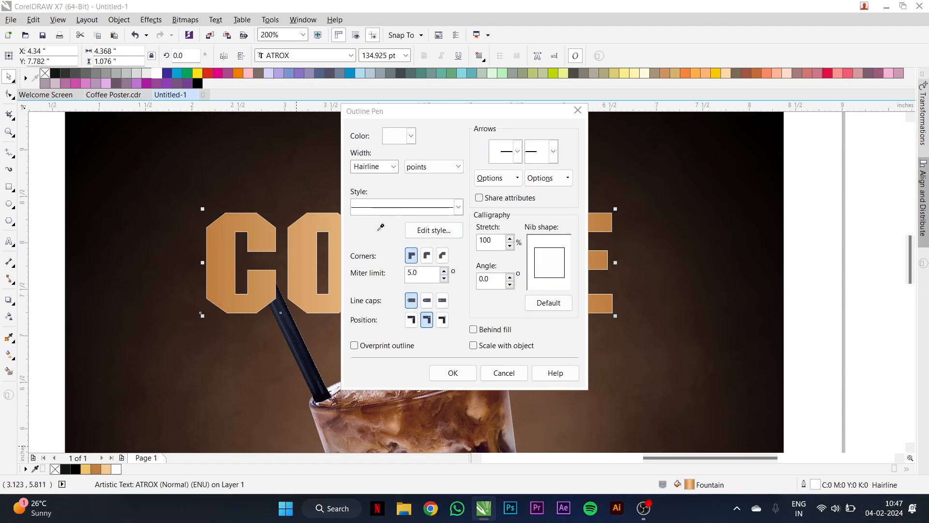
pyautogui.click(338, 220)
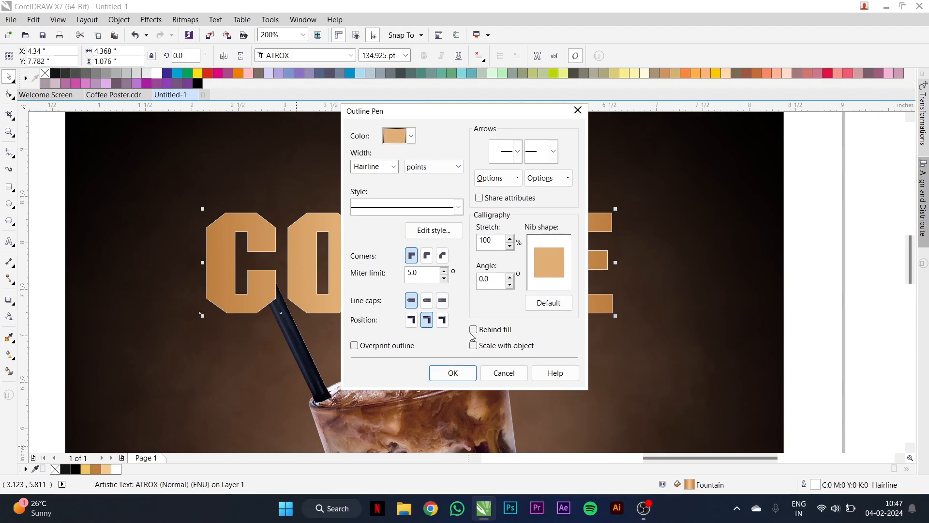
# Set the COFFEE outline to 4.0 pt with rounded corners and round line caps, behind the fill and scaling with the object.
pyautogui.click(395, 168)
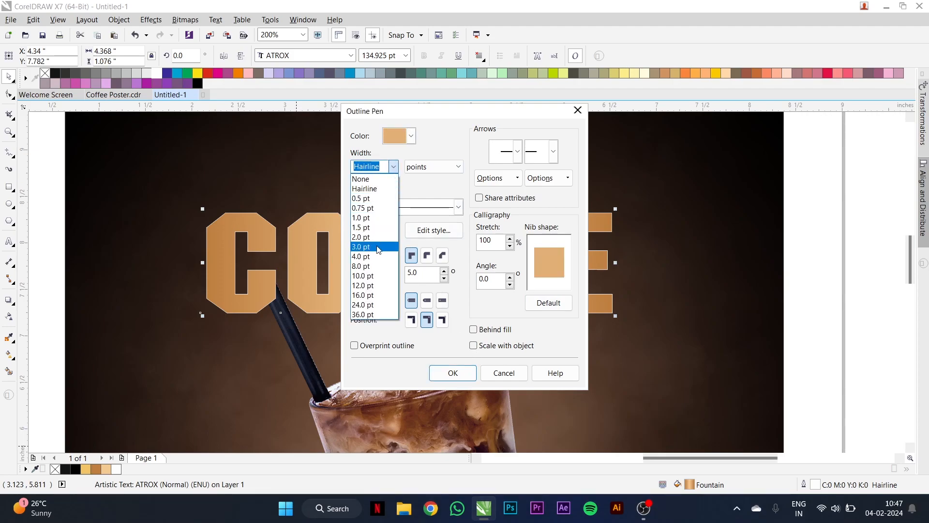
pyautogui.click(382, 257)
pyautogui.click(427, 255)
pyautogui.click(427, 301)
pyautogui.click(473, 329)
pyautogui.click(473, 345)
pyautogui.click(455, 374)
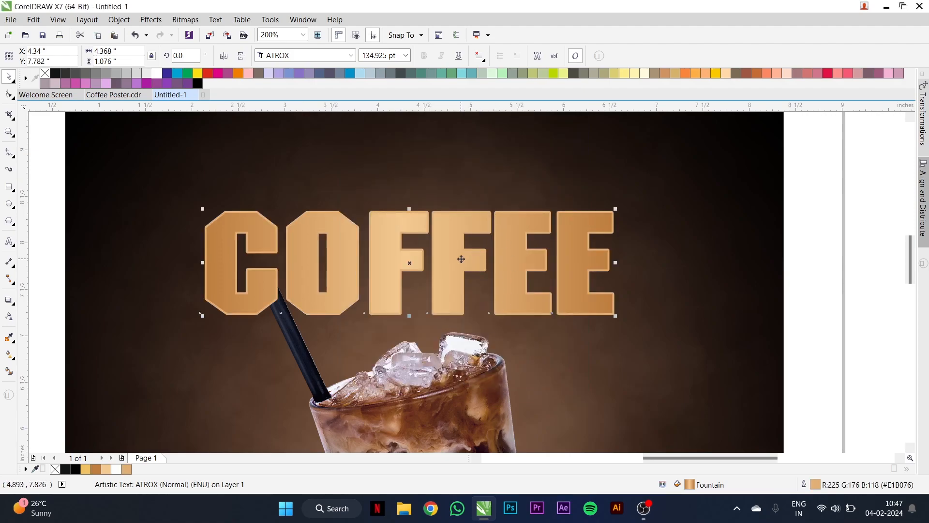
# Enlarge the COFFEE text to about 161 pt, rotate it about 6° counterclockwise, and reposition it just above the glass.
pyautogui.scroll(-2, 462, 259)
pyautogui.moveTo(525, 259); pyautogui.dragTo(565, 293)
pyautogui.click(535, 282)
pyautogui.click(549, 286)
pyautogui.moveTo(569, 260); pyautogui.dragTo(545, 249)
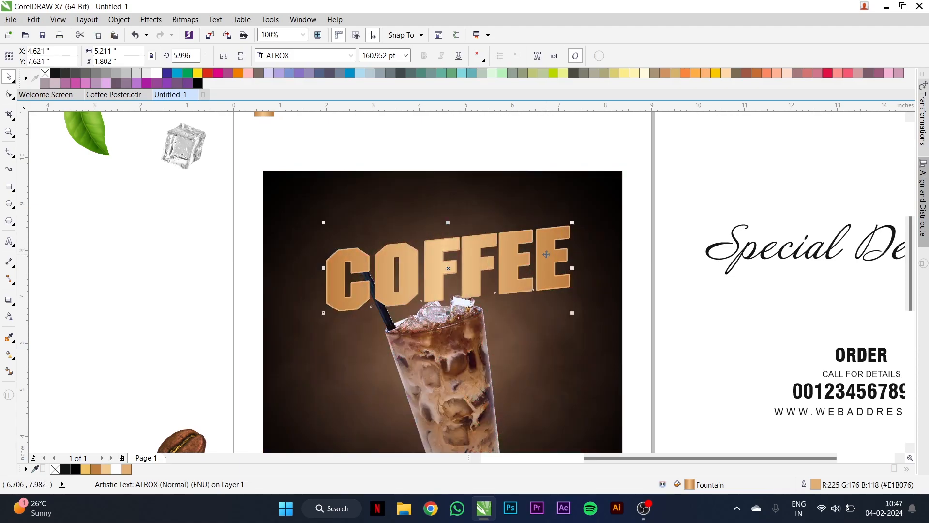
# Centre the COFFEE text horizontally on the background.
pyautogui.keyDown('shift'); pyautogui.click(590, 285); pyautogui.keyUp('shift')
pyautogui.press('c')
pyautogui.click(669, 294)
pyautogui.click(548, 277)
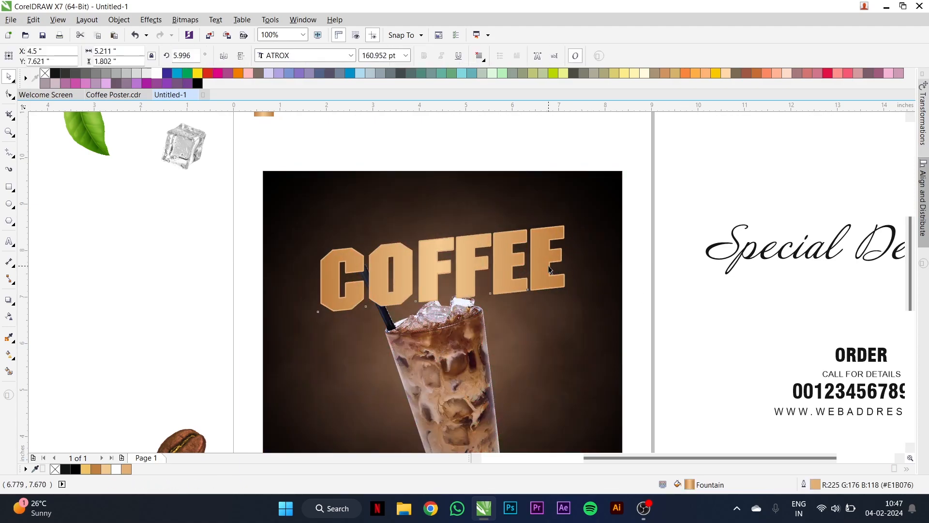
# Lower the COFFEE text slightly, then move the Special Delicious text over it and fill that text with white.
pyautogui.moveTo(540, 278); pyautogui.dragTo(542, 282)
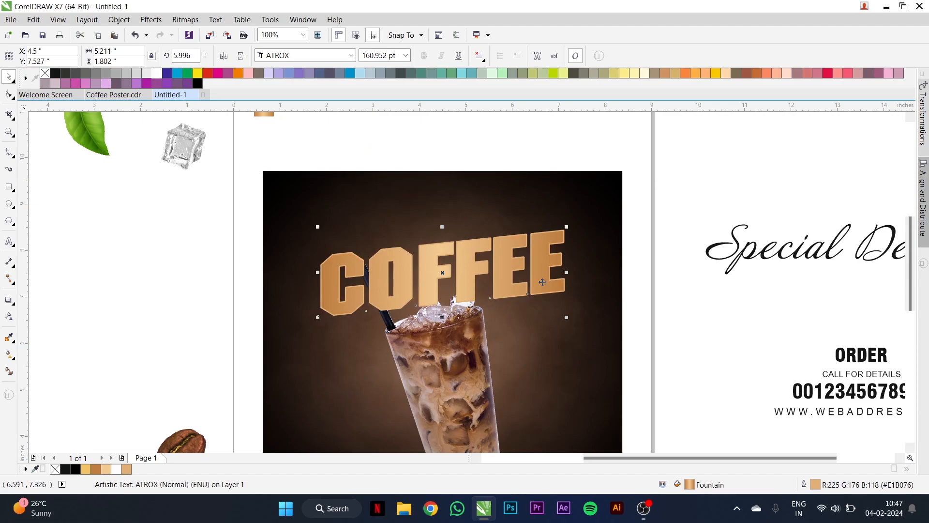
pyautogui.keyDown('shift'); pyautogui.click(582, 297); pyautogui.keyUp('shift')
pyautogui.click(666, 301)
pyautogui.click(733, 262)
pyautogui.click(735, 256)
pyautogui.click(736, 256)
pyautogui.moveTo(735, 251); pyautogui.dragTo(356, 253)
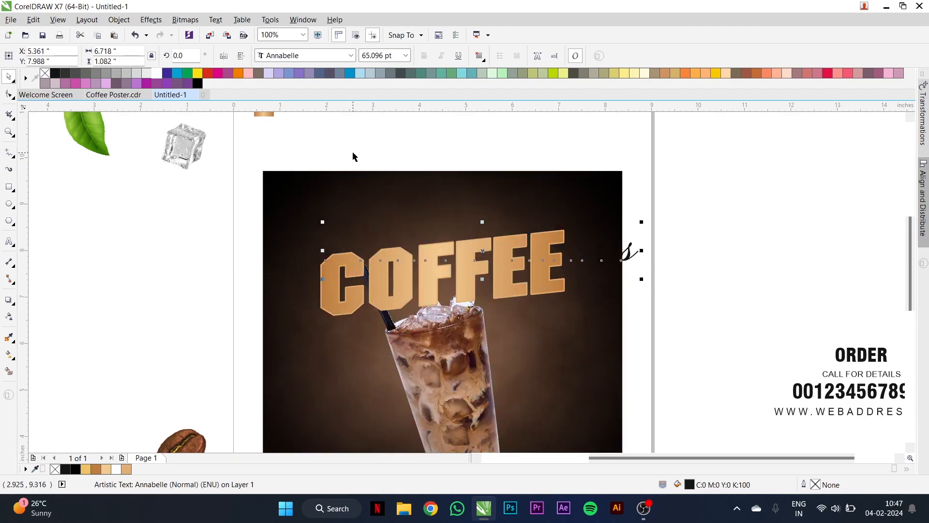
pyautogui.click(155, 79)
# Shrink the Special Delicious text to about 34 pt, rotate it about 6.4° counterclockwise, and position it along the upper edge of COFFEE.
pyautogui.scroll(2, 637, 280)
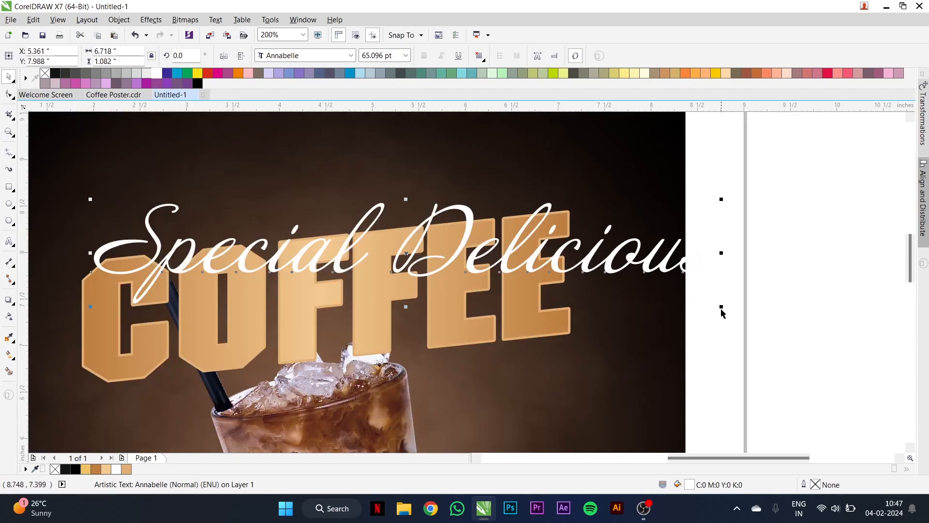
pyautogui.moveTo(721, 308); pyautogui.dragTo(503, 271)
pyautogui.moveTo(406, 253); pyautogui.dragTo(304, 224)
pyautogui.click(305, 224)
pyautogui.moveTo(401, 207); pyautogui.dragTo(399, 197)
pyautogui.moveTo(400, 252); pyautogui.dragTo(473, 286)
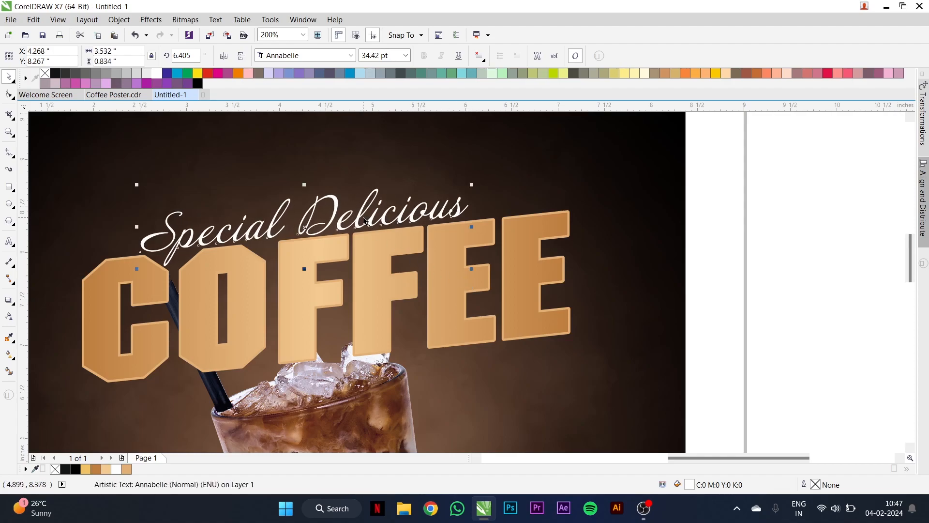
pyautogui.moveTo(360, 216); pyautogui.dragTo(386, 211)
# Bring the iced coffee glass in front of the COFFEE text.
pyautogui.scroll(-1, 386, 211)
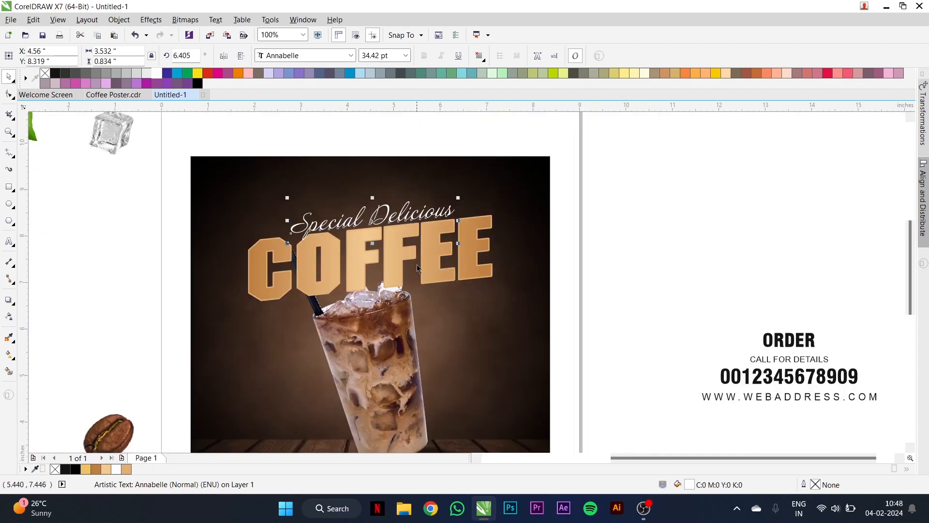
pyautogui.scroll(-1, 414, 261)
pyautogui.click(410, 308)
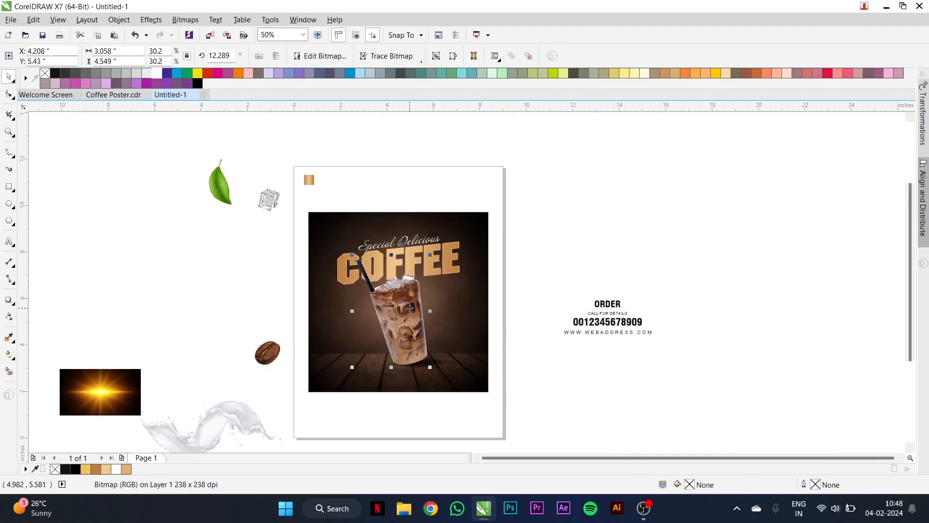
pyautogui.scroll(2, 389, 273)
# Add a short downward drop shadow to the COFFEE text with 50 opacity and 15 feathering.
pyautogui.click(436, 249)
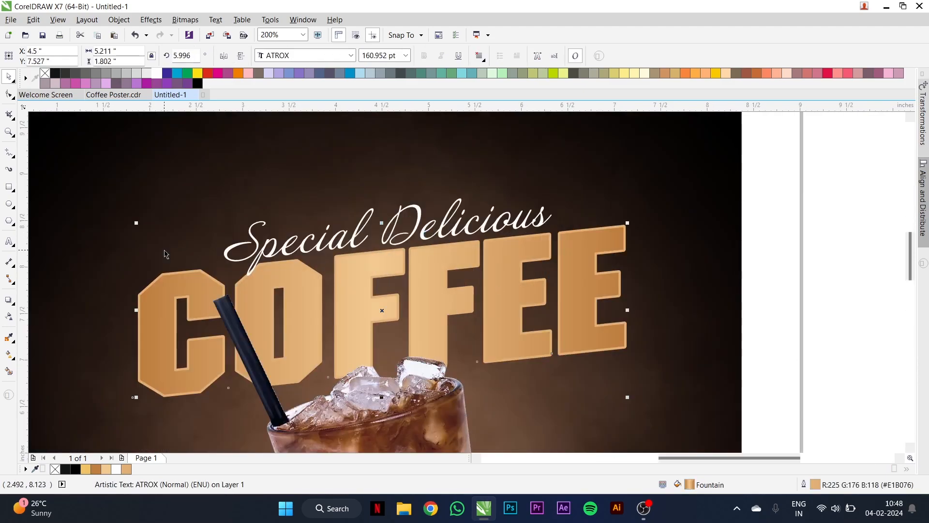
pyautogui.click(8, 300)
pyautogui.scroll(-1, 415, 217)
pyautogui.scroll(1, 437, 211)
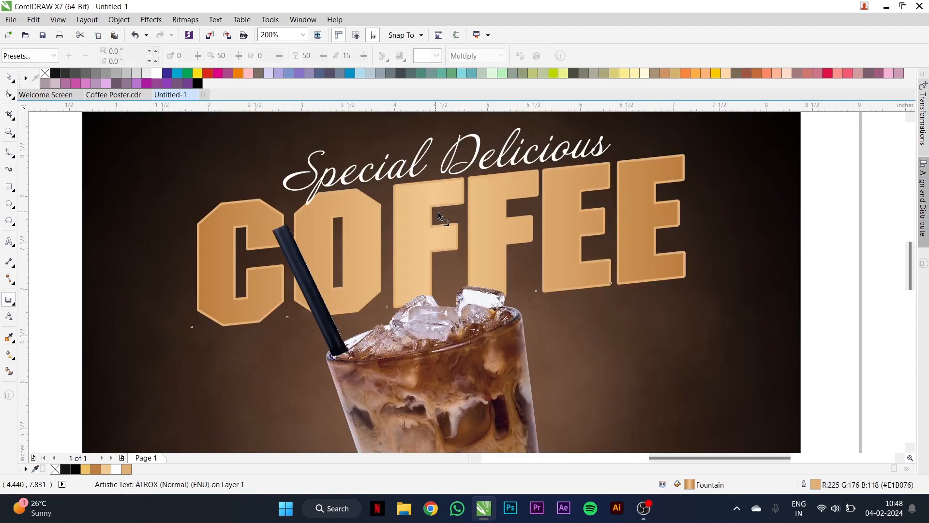
pyautogui.moveTo(376, 264); pyautogui.dragTo(426, 334)
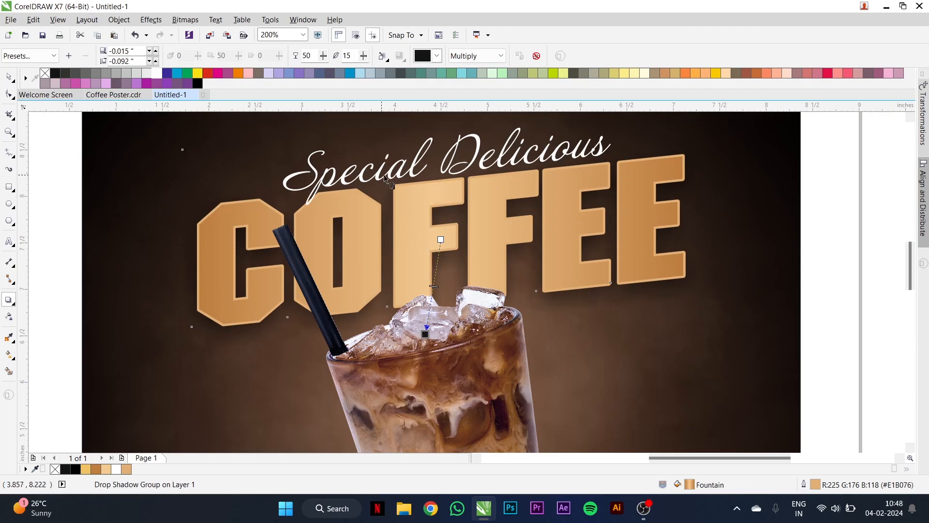
# Apply the Flat Bottom Right drop shadow to Special Delicious, pull it close to the lettering, and set its opacity to 50.
pyautogui.click(400, 185)
pyautogui.click(48, 56)
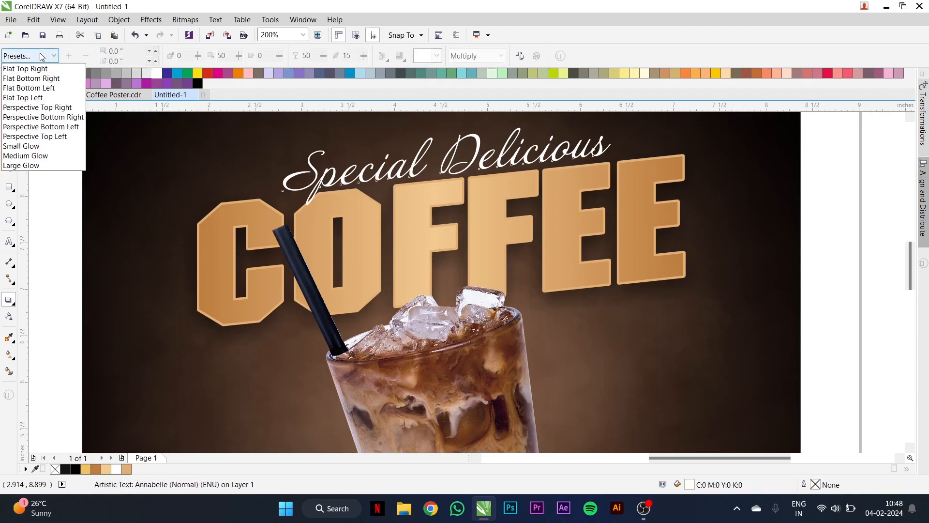
pyautogui.click(40, 81)
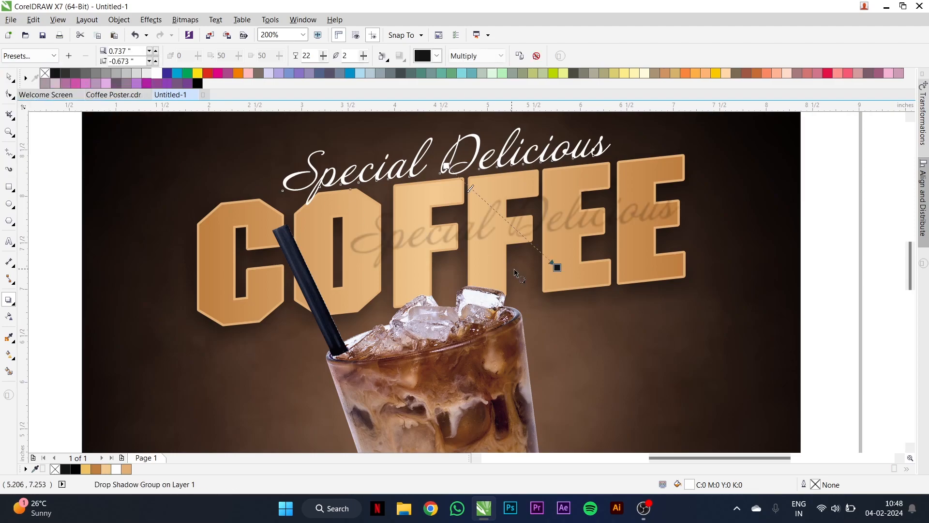
pyautogui.scroll(1, 491, 179)
pyautogui.moveTo(628, 360); pyautogui.dragTo(466, 238)
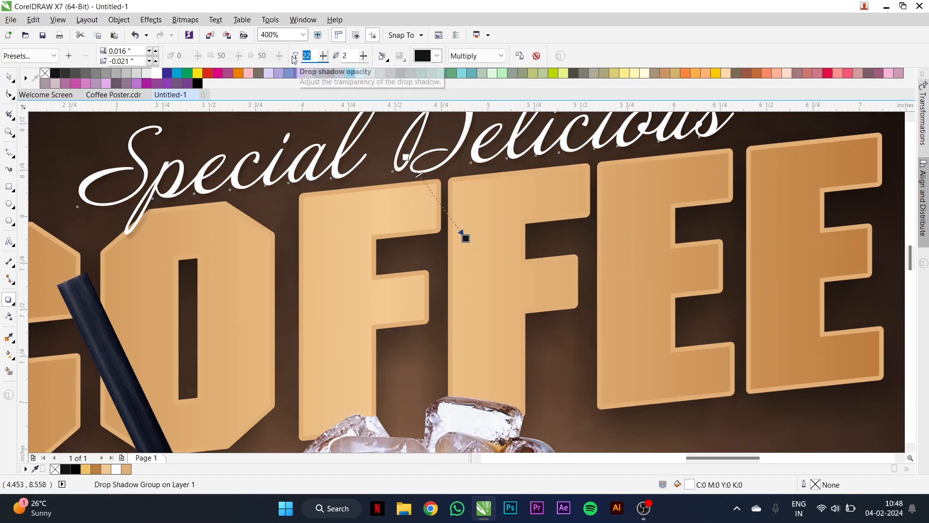
pyautogui.write('50')
pyautogui.press('Return')
pyautogui.press('space')
pyautogui.scroll(-2, 463, 260)
pyautogui.press('Escape')
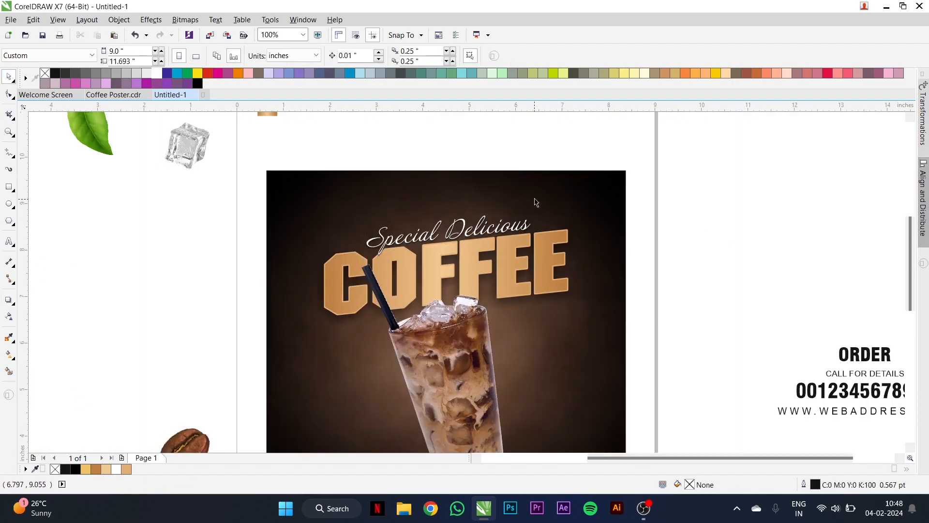
# Move the milk splash image from beside the page across the lower half of the iced coffee glass.
pyautogui.scroll(-1, 540, 267)
pyautogui.scroll(1, 595, 324)
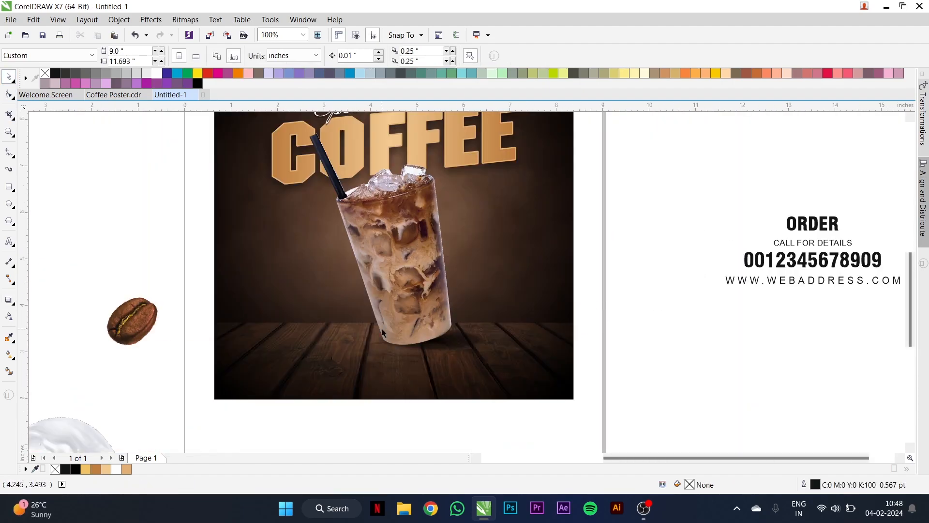
pyautogui.scroll(-1, 382, 329)
pyautogui.click(213, 399)
pyautogui.moveTo(213, 400); pyautogui.dragTo(534, 320)
pyautogui.scroll(1, 412, 291)
pyautogui.scroll(-1, 422, 275)
pyautogui.hotkey('ctrl', 'z')
pyautogui.scroll(1, 415, 298)
# Crop away the milk splash's right half by moving its two right corner nodes inward to the glass.
pyautogui.click(8, 94)
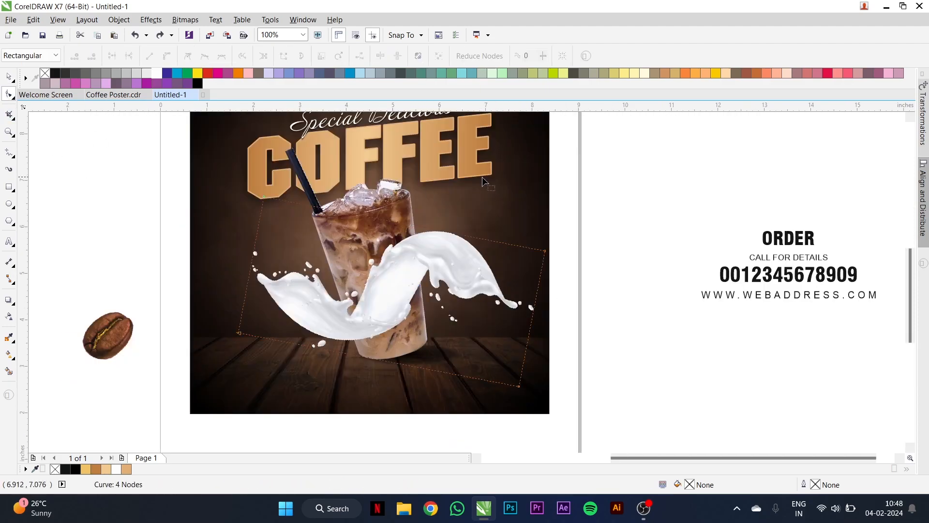
pyautogui.moveTo(505, 191); pyautogui.dragTo(570, 434)
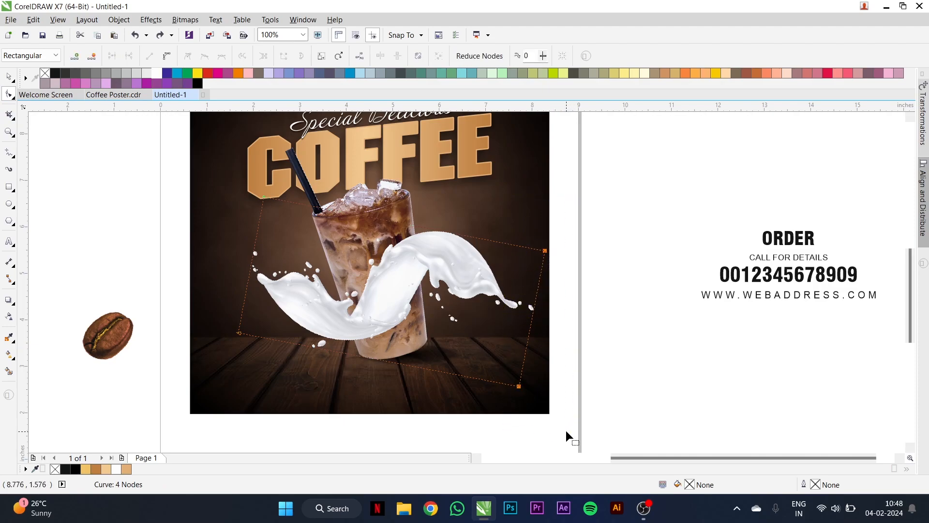
pyautogui.moveTo(520, 388); pyautogui.dragTo(383, 344)
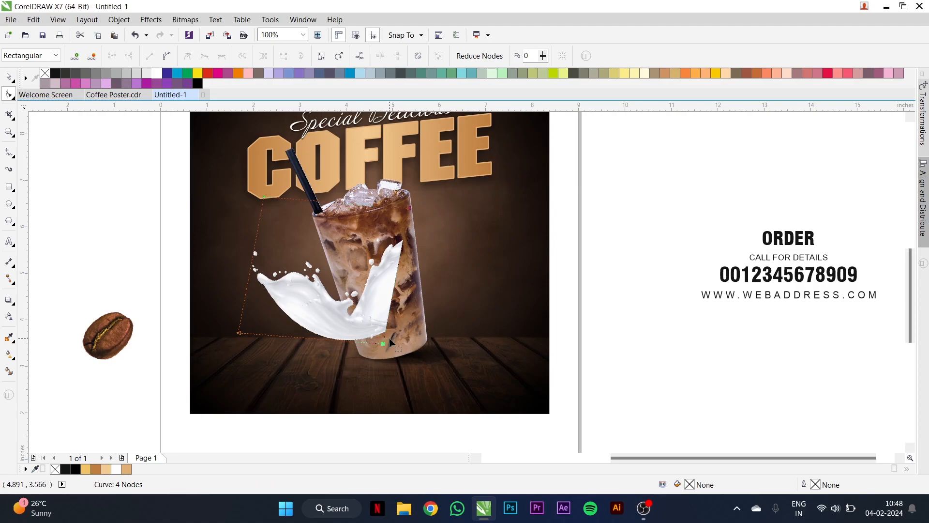
# Tilt the cropped milk splash slightly and position it behind the left side of the glass.
pyautogui.press('space')
pyautogui.click(390, 261)
pyautogui.moveTo(412, 196); pyautogui.dragTo(397, 188)
pyautogui.moveTo(380, 291); pyautogui.dragTo(281, 275)
pyautogui.click(396, 284)
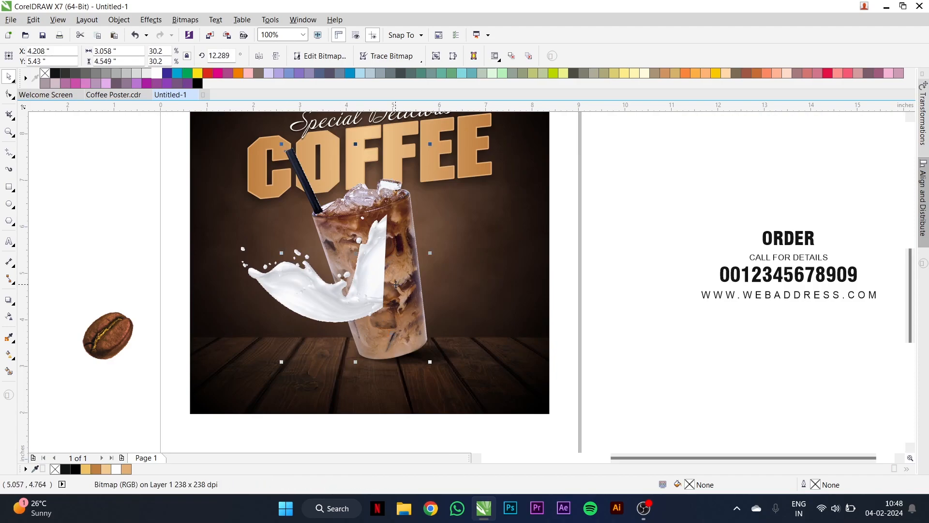
pyautogui.hotkey('shift', 'pageup')
pyautogui.moveTo(303, 293); pyautogui.dragTo(318, 305)
# Duplicate the milk splash onto the glass's right side, mirrored both horizontally and vertically.
pyautogui.moveTo(223, 258); pyautogui.dragTo(531, 255)
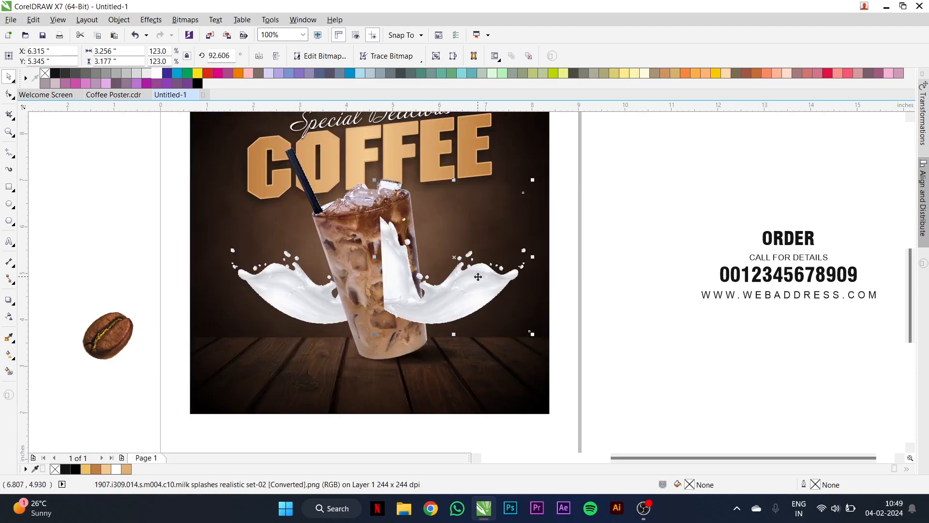
pyautogui.click(259, 56)
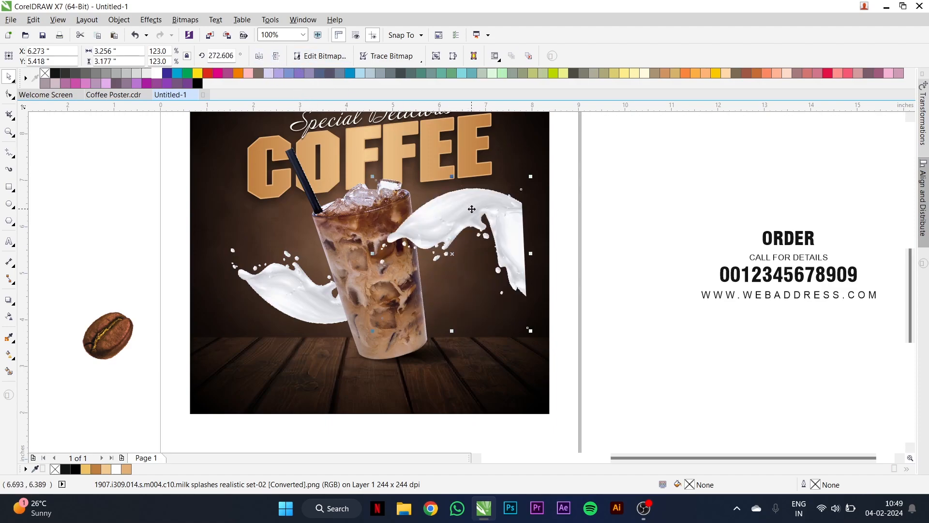
pyautogui.click(259, 56)
pyautogui.moveTo(444, 228); pyautogui.dragTo(416, 243)
# Place the right milk splash behind the glass, enlarging it slightly and lining it up with the glass's edge.
pyautogui.click(393, 218)
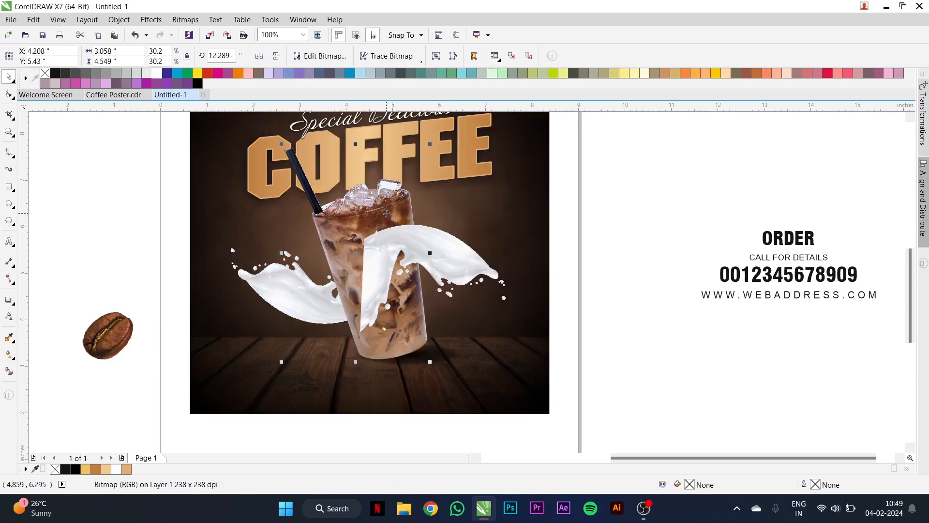
pyautogui.hotkey('shift', 'pageup')
pyautogui.click(448, 252)
pyautogui.moveTo(473, 266); pyautogui.dragTo(485, 276)
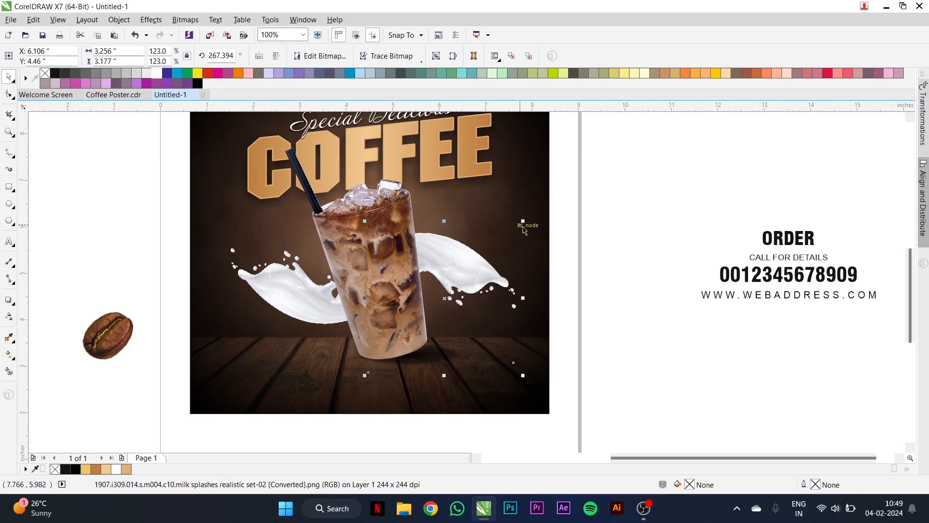
pyautogui.moveTo(523, 223); pyautogui.dragTo(538, 209)
pyautogui.moveTo(486, 266); pyautogui.dragTo(479, 275)
pyautogui.click(577, 253)
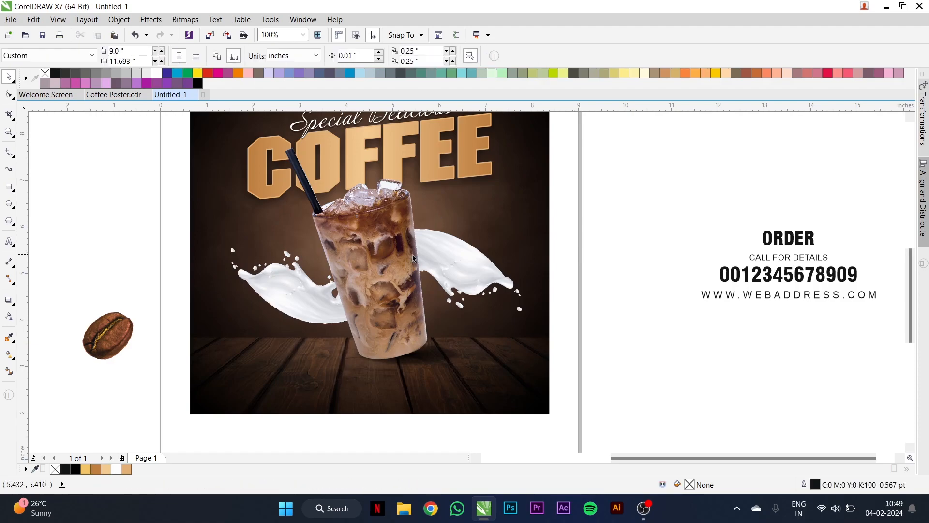
# Move the ice cube onto the lower right edge of the glass, overlapping the right milk splash.
pyautogui.scroll(-1, 415, 253)
pyautogui.scroll(1, 416, 237)
pyautogui.scroll(-1, 416, 237)
pyautogui.scroll(1, 409, 184)
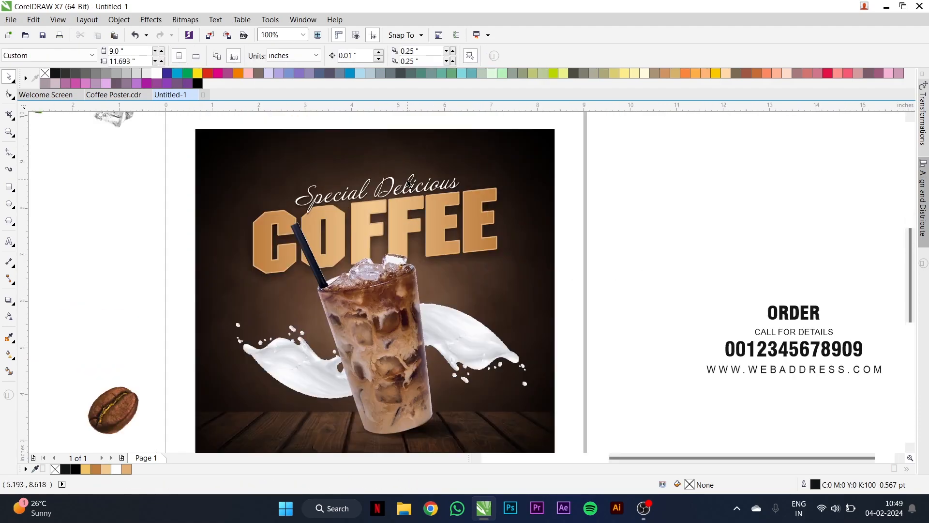
pyautogui.scroll(-1, 156, 325)
pyautogui.moveTo(182, 216); pyautogui.dragTo(307, 338)
pyautogui.scroll(2, 339, 331)
pyautogui.scroll(-1, 443, 273)
pyautogui.click(548, 262)
pyautogui.scroll(-1, 468, 246)
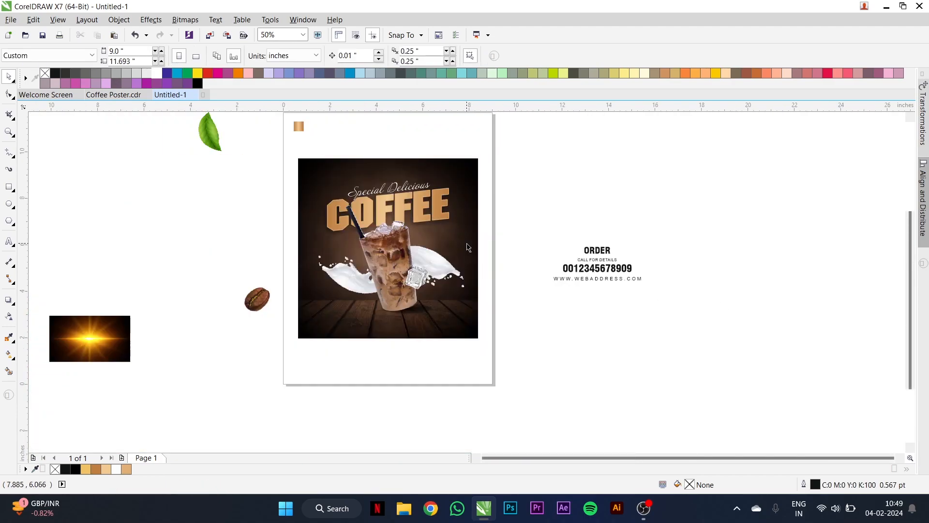
# Shift the glass together with its shadow slightly left so they are centred on the poster.
pyautogui.scroll(1, 452, 254)
pyautogui.click(357, 255)
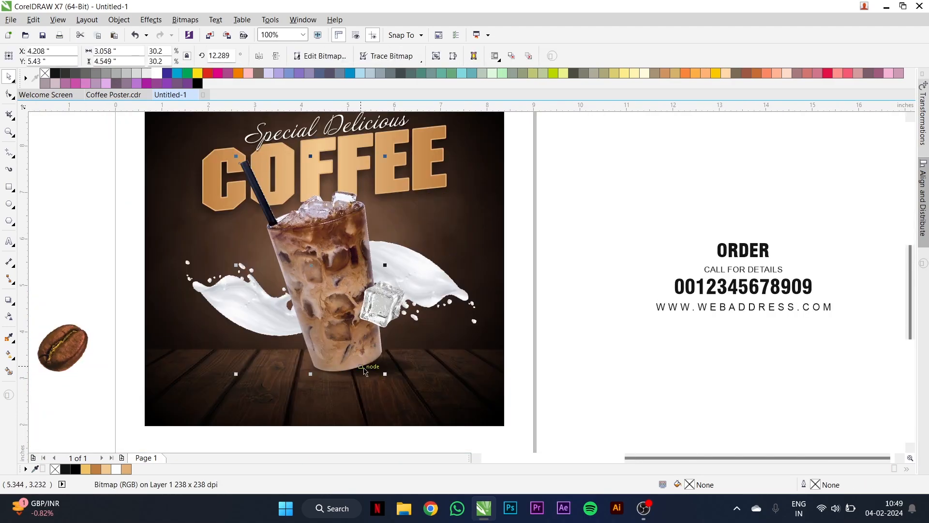
pyautogui.keyDown('shift'); pyautogui.click(393, 371); pyautogui.keyUp('shift')
pyautogui.scroll(1, 387, 367)
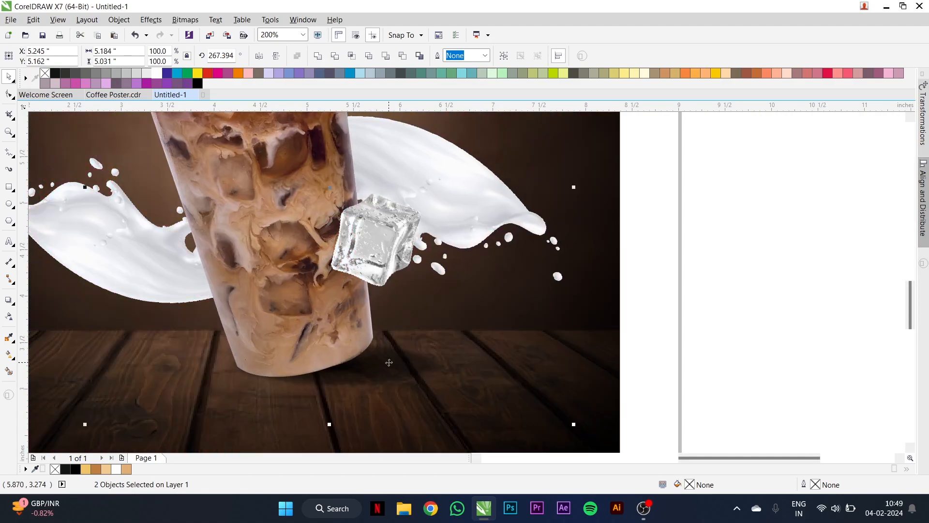
pyautogui.scroll(-1, 494, 296)
pyautogui.click(600, 305)
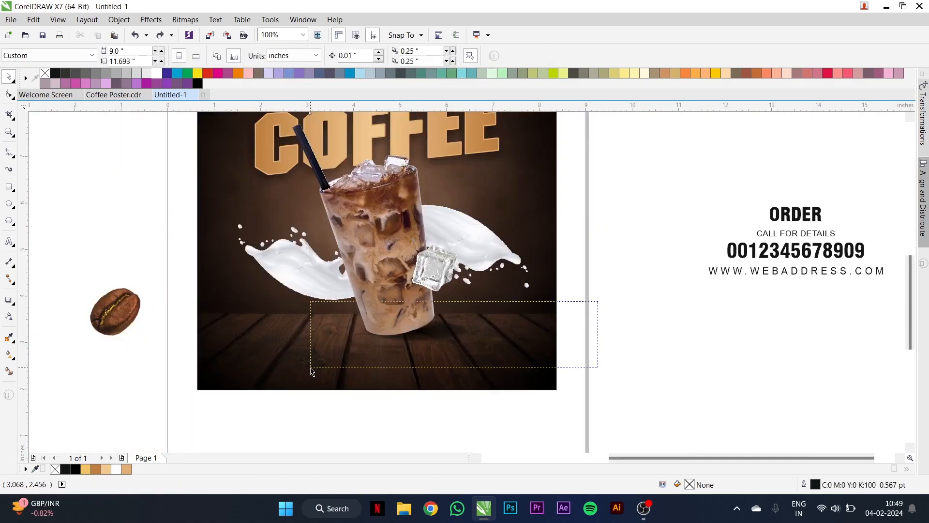
pyautogui.moveTo(313, 371); pyautogui.dragTo(311, 369)
pyautogui.moveTo(365, 243); pyautogui.dragTo(391, 253)
pyautogui.scroll(-1, 360, 246)
pyautogui.scroll(1, 353, 213)
pyautogui.hotkey('ctrl', 'z')
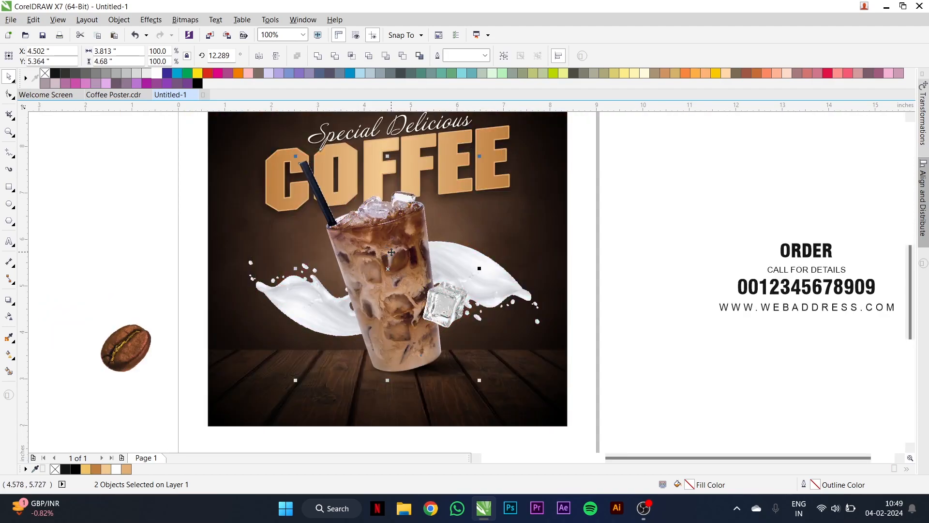
pyautogui.scroll(-1, 391, 252)
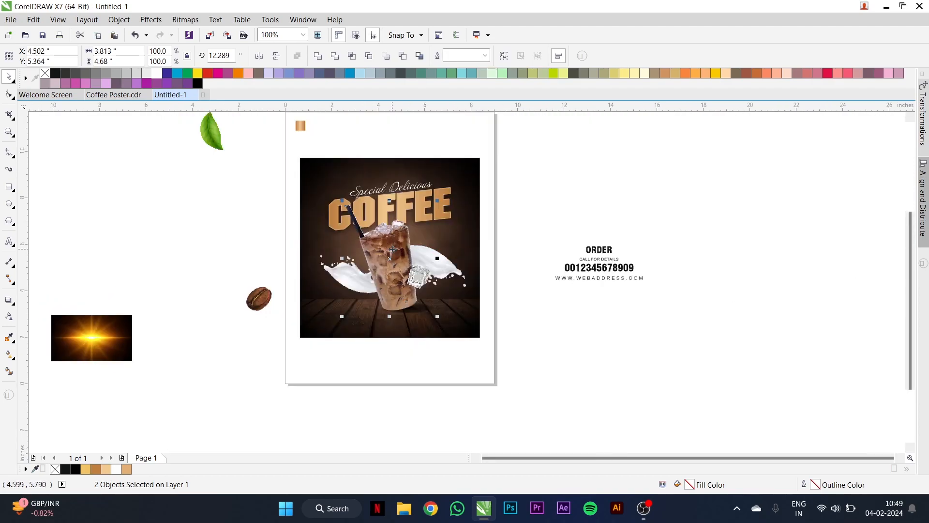
# Resize the right milk splash slightly and reposition it against the glass.
pyautogui.click(509, 289)
pyautogui.scroll(1, 417, 259)
pyautogui.click(428, 262)
pyautogui.moveTo(526, 222); pyautogui.dragTo(523, 226)
pyautogui.moveTo(475, 290); pyautogui.dragTo(482, 282)
pyautogui.click(587, 305)
pyautogui.scroll(-1, 296, 281)
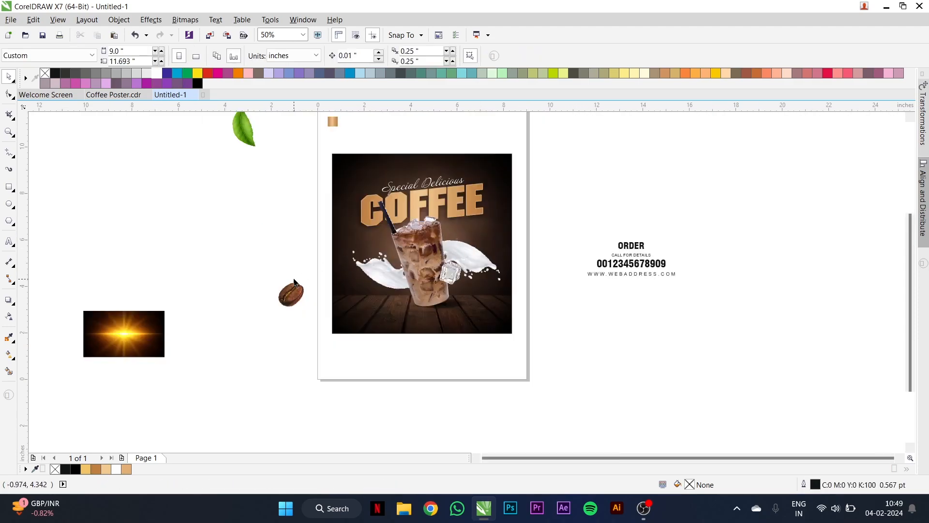
# Place the coffee bean at the glass's lower right and a horizontally mirrored copy above the left milk splash.
pyautogui.click(293, 292)
pyautogui.moveTo(303, 284); pyautogui.dragTo(302, 164)
pyautogui.scroll(1, 479, 284)
pyautogui.click(260, 57)
pyautogui.scroll(2, 292, 182)
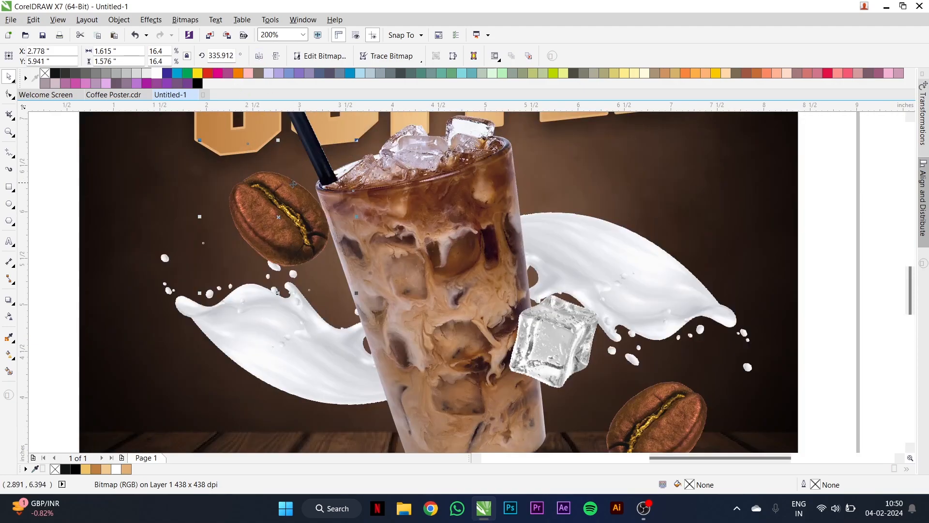
# Shrink the mirrored coffee bean to about 1.09 inches wide and position it between the COFFEE text and left splash.
pyautogui.moveTo(355, 292); pyautogui.dragTo(306, 242)
pyautogui.moveTo(261, 191); pyautogui.dragTo(307, 226)
pyautogui.scroll(-2, 315, 223)
pyautogui.scroll(2, 310, 221)
pyautogui.scroll(-2, 336, 221)
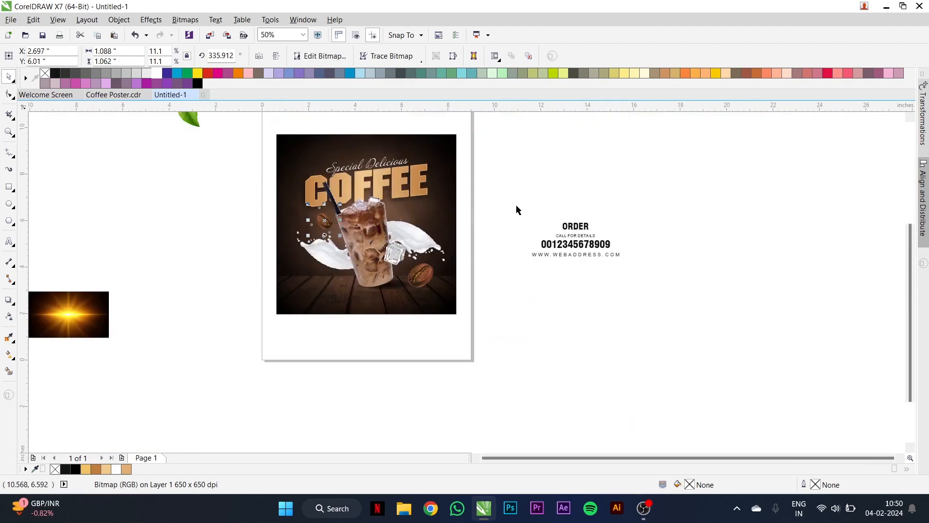
pyautogui.click(507, 205)
pyautogui.scroll(1, 521, 233)
pyautogui.click(561, 219)
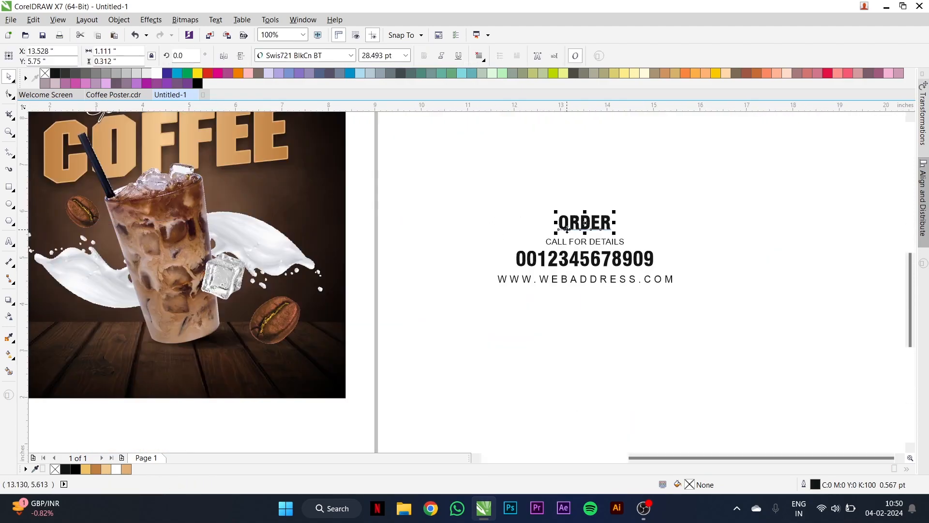
pyautogui.scroll(-1, 484, 242)
pyautogui.scroll(1, 260, 307)
pyautogui.scroll(1, 260, 306)
pyautogui.scroll(-2, 263, 297)
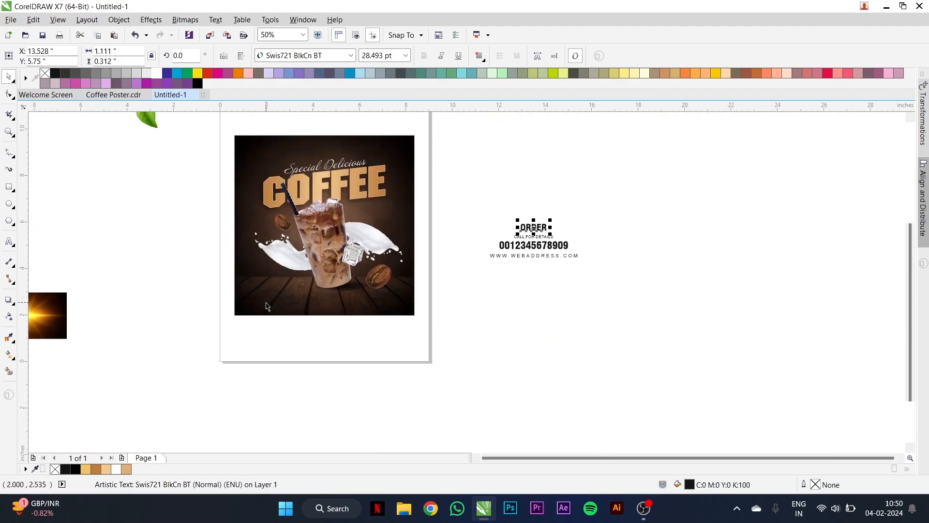
# Move the light flare image beside the page and place the leaf over the poster's upper-left edge, in front of the background.
pyautogui.moveTo(47, 322); pyautogui.dragTo(191, 337)
pyautogui.moveTo(147, 118); pyautogui.dragTo(271, 163)
pyautogui.scroll(2, 199, 167)
pyautogui.scroll(-2, 199, 184)
pyautogui.scroll(2, 271, 163)
pyautogui.hotkey('shift', 'pageup')
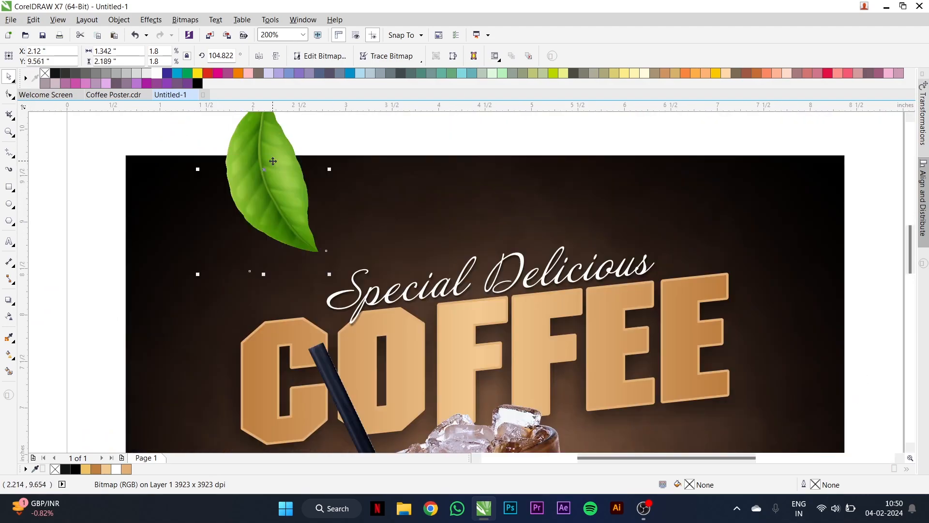
# Rotate the leaf to about 95.2° and shift it slightly left on the poster's top edge.
pyautogui.click(278, 162)
pyautogui.scroll(-2, 279, 160)
pyautogui.scroll(1, 303, 144)
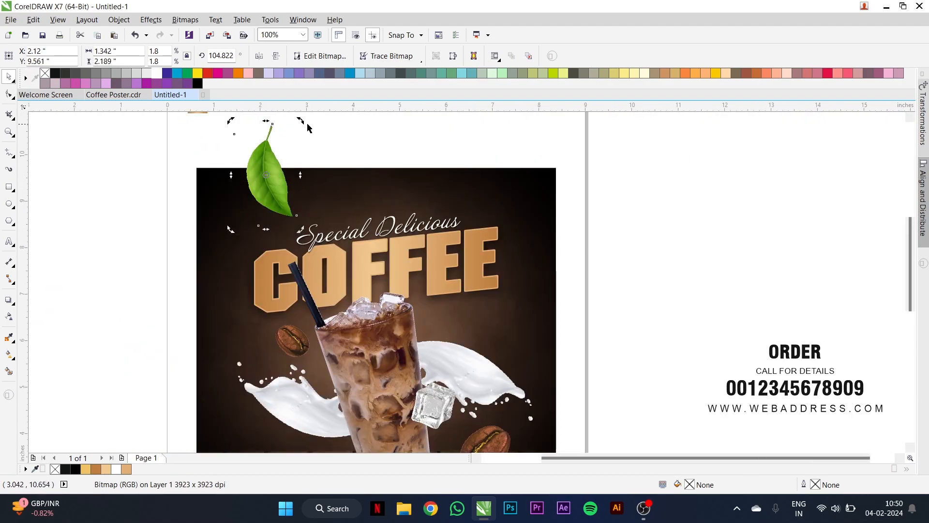
pyautogui.moveTo(301, 121); pyautogui.dragTo(307, 130)
pyautogui.moveTo(272, 172); pyautogui.dragTo(260, 170)
pyautogui.scroll(1, 260, 164)
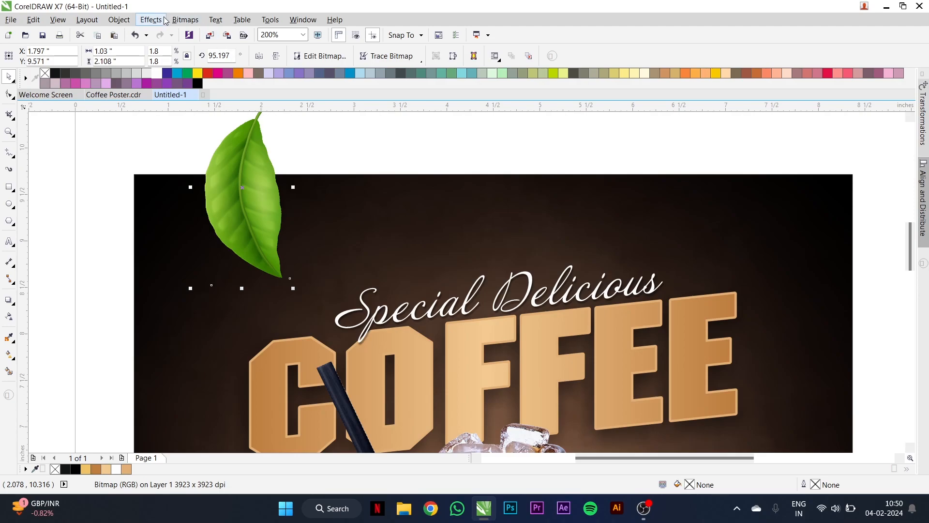
pyautogui.click(185, 19)
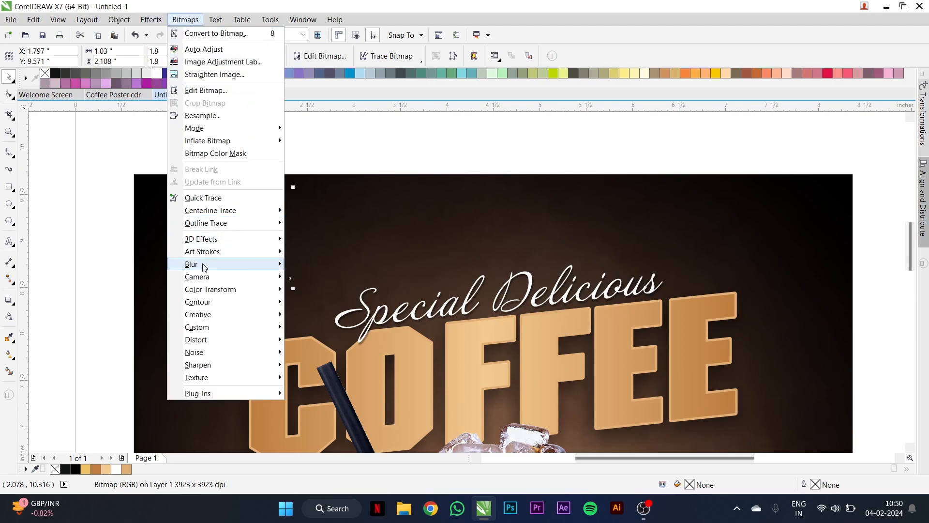
pyautogui.moveTo(233, 265)
pyautogui.click(329, 277)
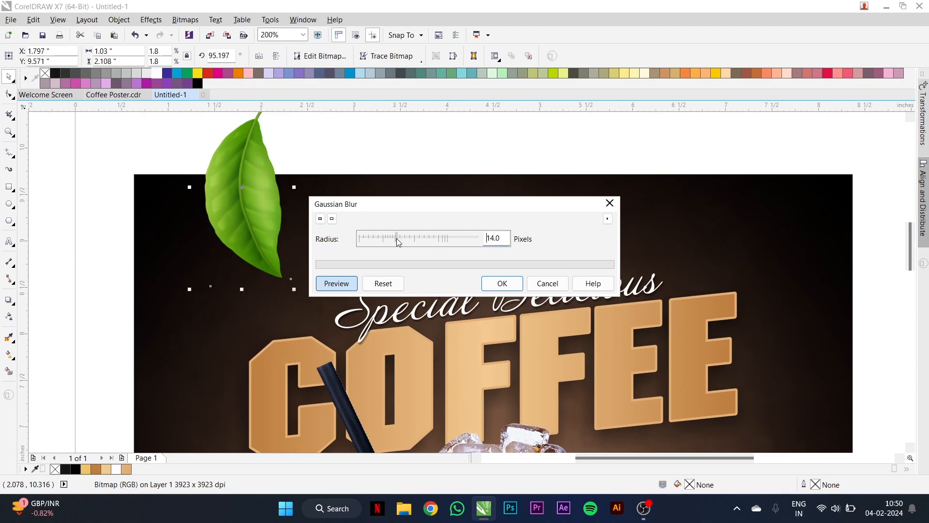
pyautogui.moveTo(420, 241); pyautogui.dragTo(421, 241)
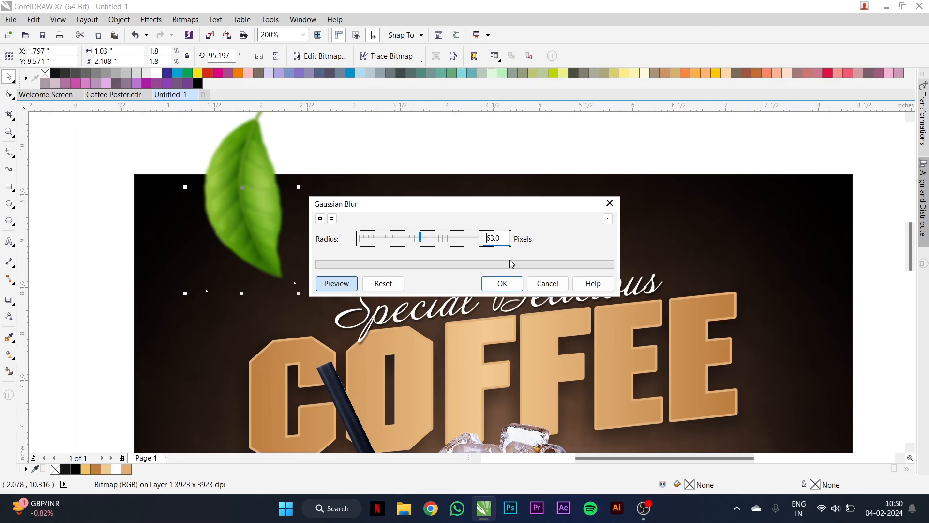
pyautogui.click(552, 284)
# Duplicate the leaf to the poster's upper-right edge.
pyautogui.scroll(-4, 436, 217)
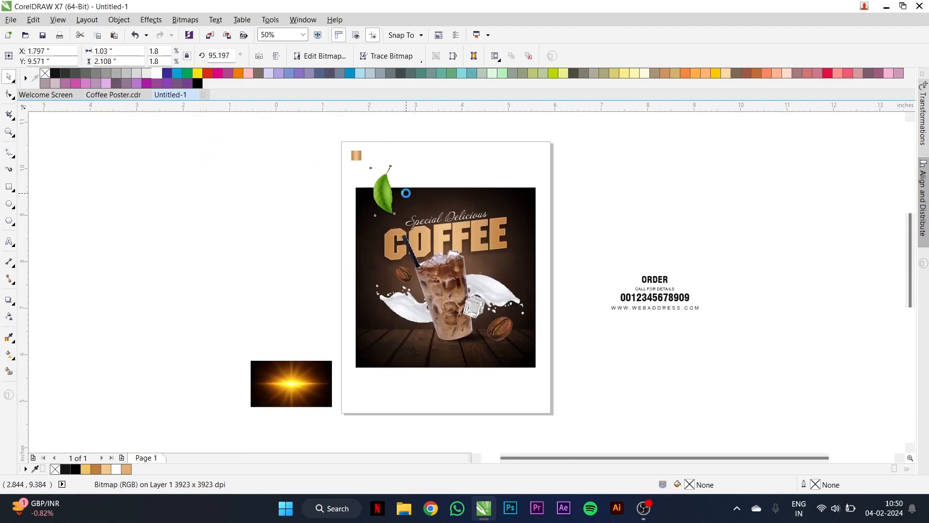
pyautogui.scroll(1, 406, 193)
pyautogui.moveTo(372, 193); pyautogui.dragTo(622, 180)
pyautogui.rightClick(622, 180)
pyautogui.scroll(1, 373, 201)
# Apply a Gaussian blur with a 58-pixel radius to the leaf at the poster's upper left.
pyautogui.click(366, 194)
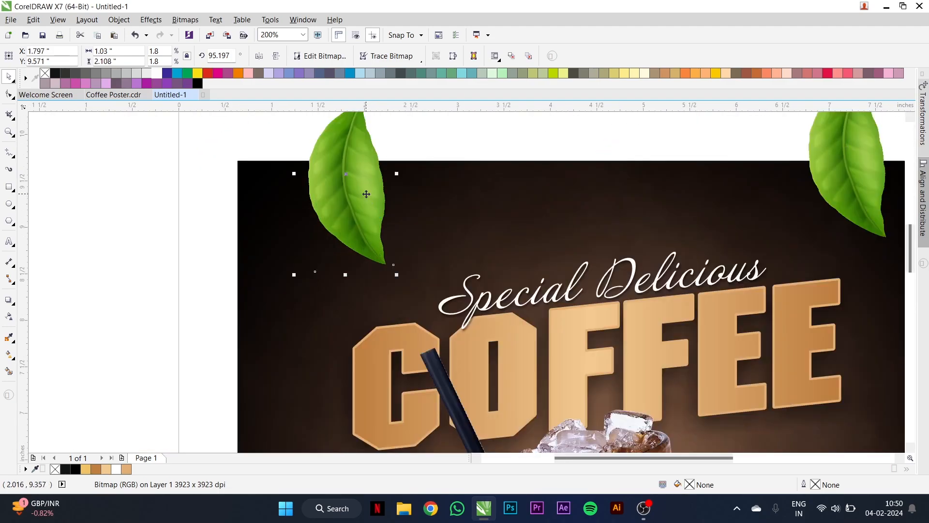
pyautogui.click(185, 19)
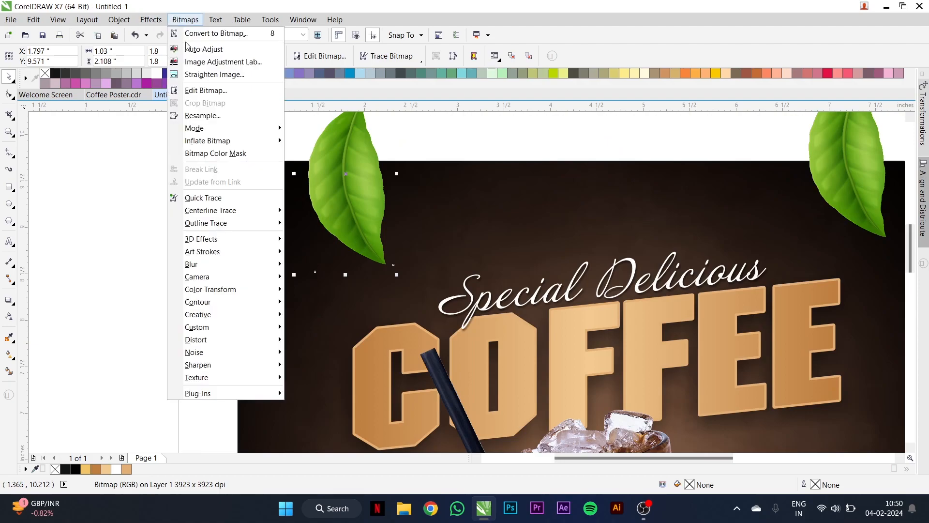
pyautogui.moveTo(230, 263)
pyautogui.click(317, 273)
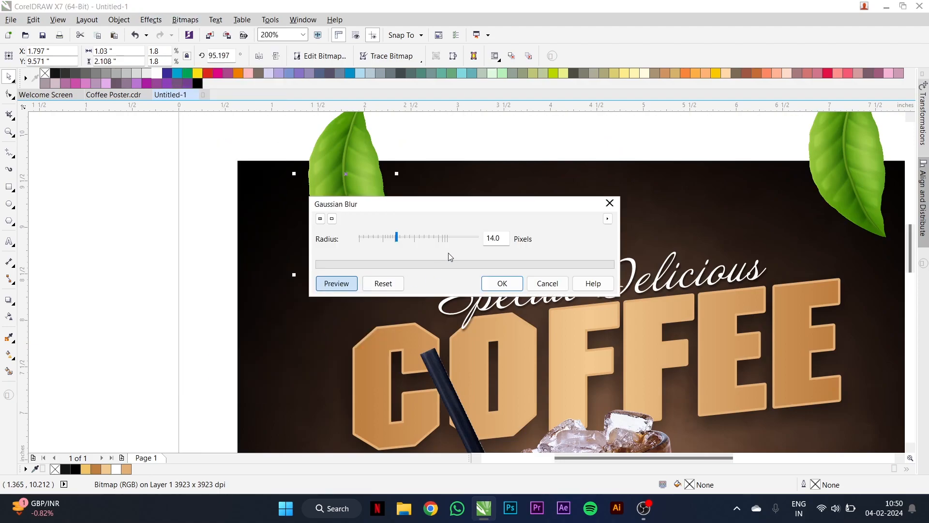
pyautogui.click(420, 240)
pyautogui.moveTo(422, 204); pyautogui.dragTo(574, 200)
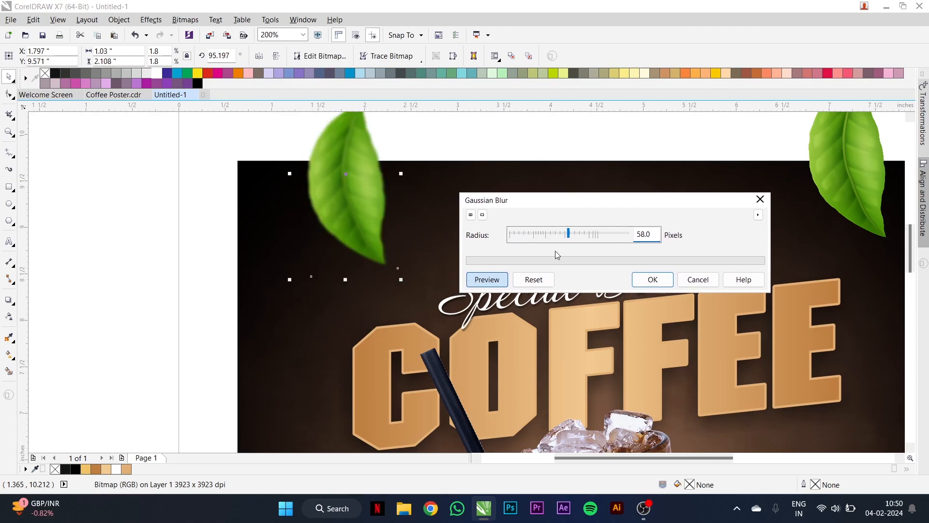
pyautogui.click(652, 279)
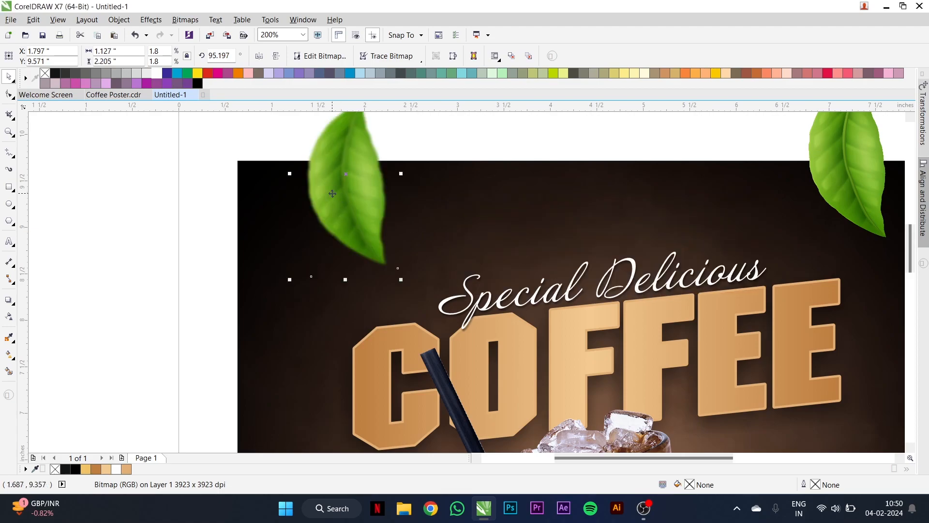
# Crop the blurred leaf with the Shape tool so its overhang ends at the poster's top edge.
pyautogui.click(9, 95)
pyautogui.scroll(-1, 462, 257)
pyautogui.scroll(1, 421, 182)
pyautogui.moveTo(326, 165); pyautogui.dragTo(346, 236)
pyautogui.scroll(1, 429, 238)
pyautogui.moveTo(428, 220); pyautogui.dragTo(428, 235)
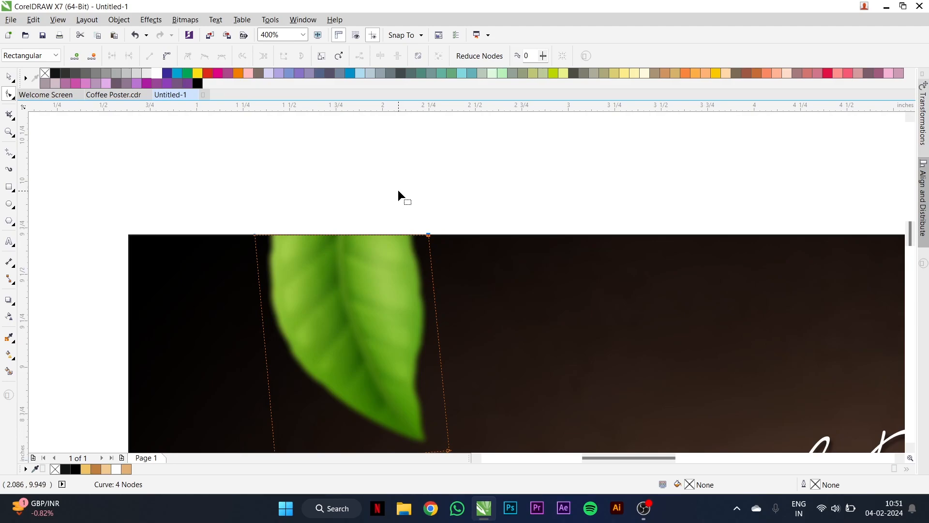
# Remove the outline from the poster's background rectangle.
pyautogui.scroll(2, 431, 241)
pyautogui.press('space')
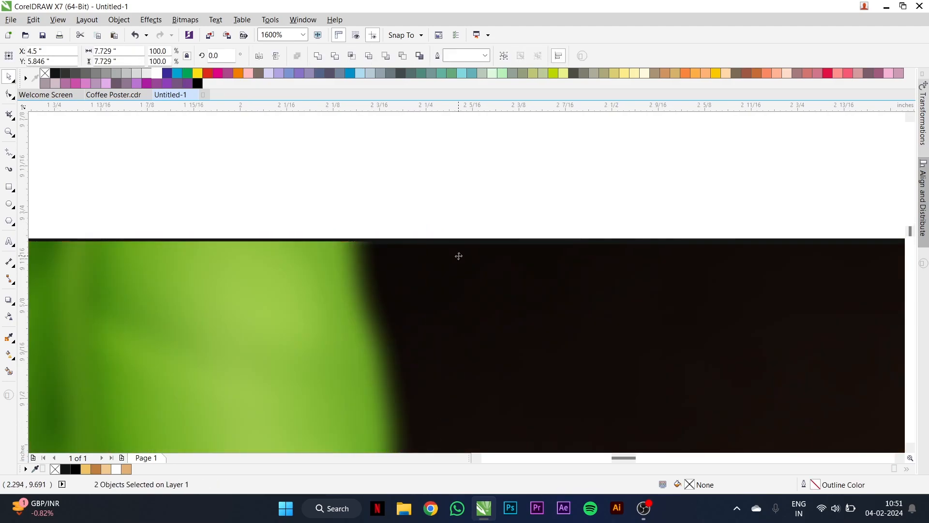
pyautogui.click(457, 257)
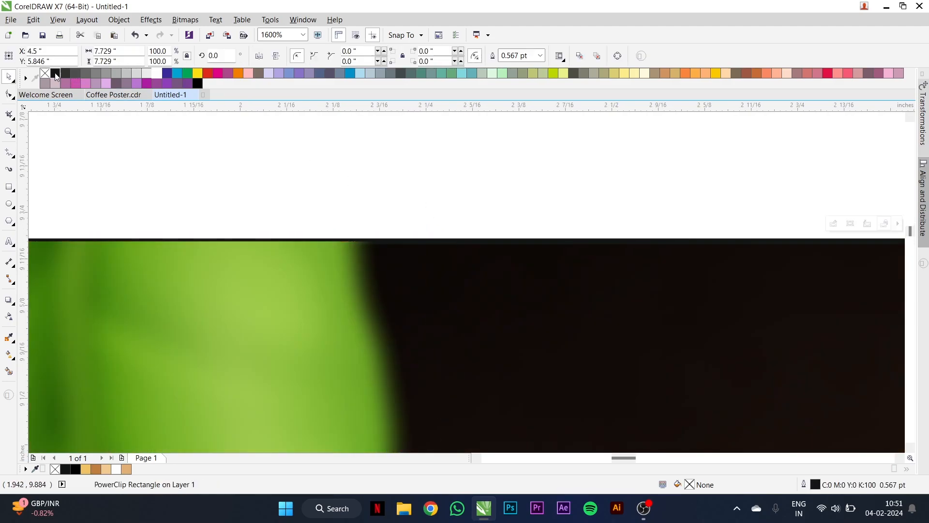
pyautogui.rightClick(45, 73)
pyautogui.click(327, 188)
# Move the sharp leaf off the page and place a copy of the blurred leaf beside the COFFEE title's last letter.
pyautogui.scroll(-5, 328, 188)
pyautogui.scroll(1, 472, 194)
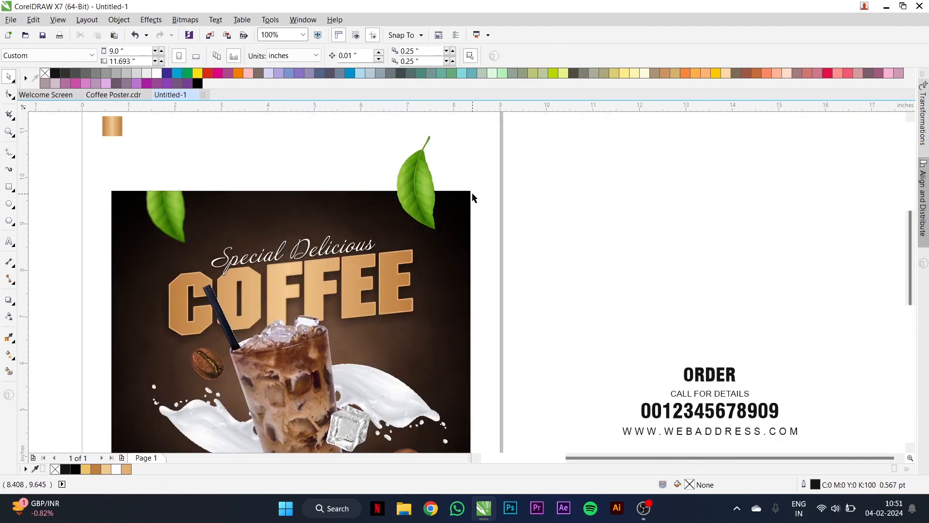
pyautogui.moveTo(421, 187); pyautogui.dragTo(590, 237)
pyautogui.moveTo(168, 212); pyautogui.dragTo(443, 285)
pyautogui.click(444, 285)
# Rotate the blurred leaf copy so its tip points inward and position it over the poster's right edge below the title.
pyautogui.scroll(1, 464, 266)
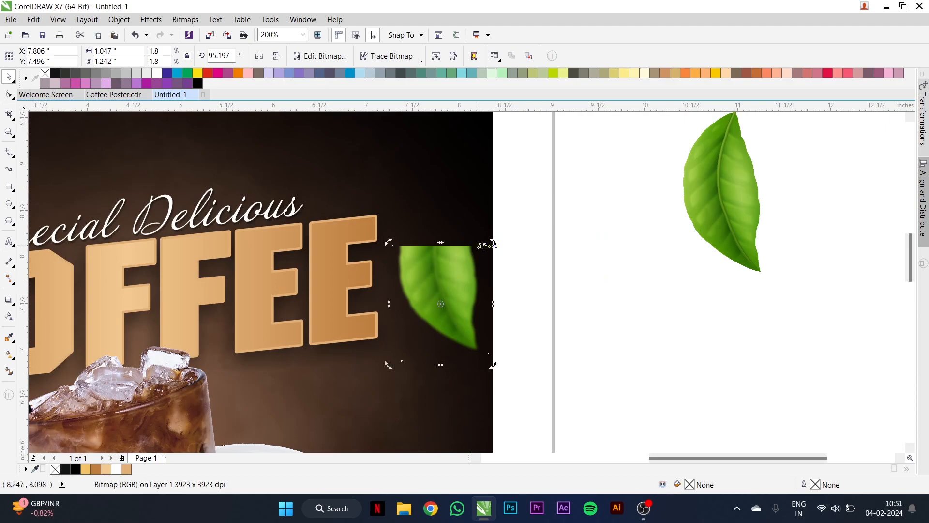
pyautogui.moveTo(495, 243); pyautogui.dragTo(506, 371)
pyautogui.moveTo(477, 290); pyautogui.dragTo(471, 345)
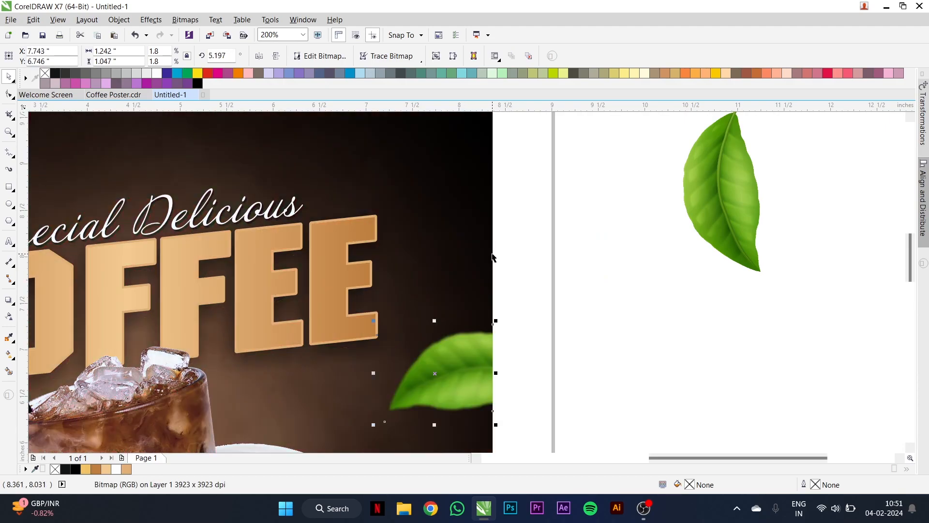
pyautogui.scroll(-2, 486, 328)
pyautogui.scroll(1, 472, 307)
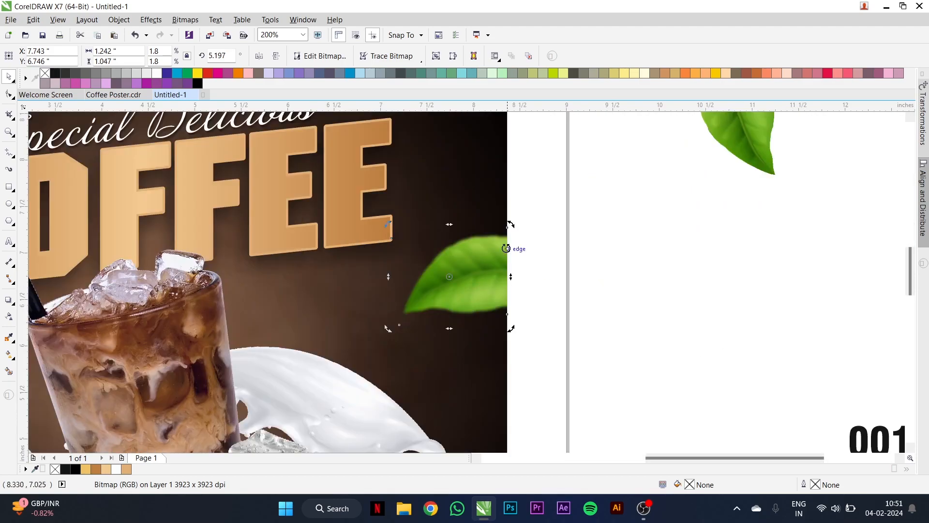
pyautogui.moveTo(512, 226); pyautogui.dragTo(498, 213)
pyautogui.moveTo(483, 268); pyautogui.dragTo(484, 260)
# Crop the blurred leaf copy with the Shape tool so its overhang ends at the poster's right edge.
pyautogui.click(9, 94)
pyautogui.scroll(1, 534, 195)
pyautogui.moveTo(534, 196); pyautogui.dragTo(477, 216)
pyautogui.moveTo(495, 385); pyautogui.dragTo(479, 391)
pyautogui.scroll(-2, 501, 267)
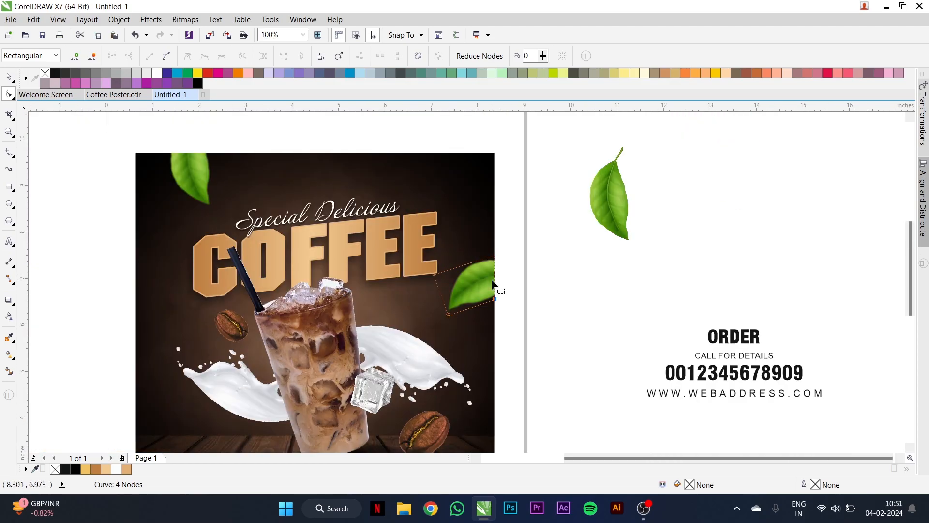
pyautogui.scroll(2, 493, 284)
pyautogui.moveTo(529, 161); pyautogui.dragTo(485, 363)
pyautogui.press('space')
pyautogui.moveTo(452, 331); pyautogui.dragTo(469, 330)
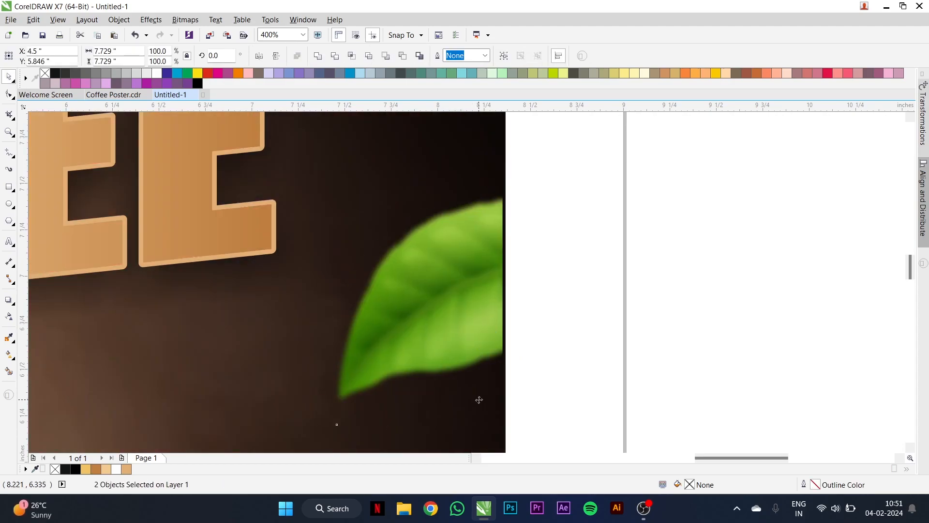
pyautogui.click(580, 249)
# Place a copy of the sharp off-page leaf over the left milk splash beside the glass.
pyautogui.scroll(-3, 581, 249)
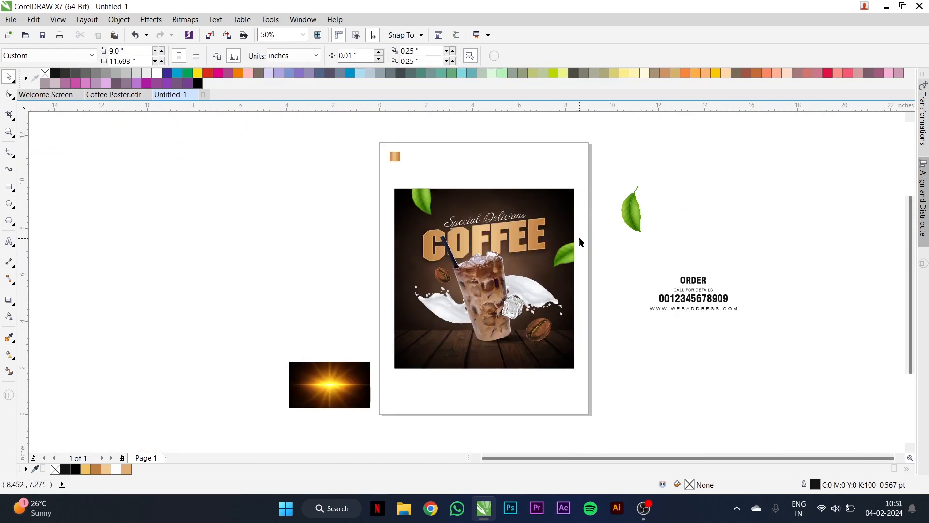
pyautogui.scroll(1, 635, 222)
pyautogui.click(634, 223)
pyautogui.scroll(-1, 647, 209)
pyautogui.moveTo(648, 210); pyautogui.dragTo(474, 320)
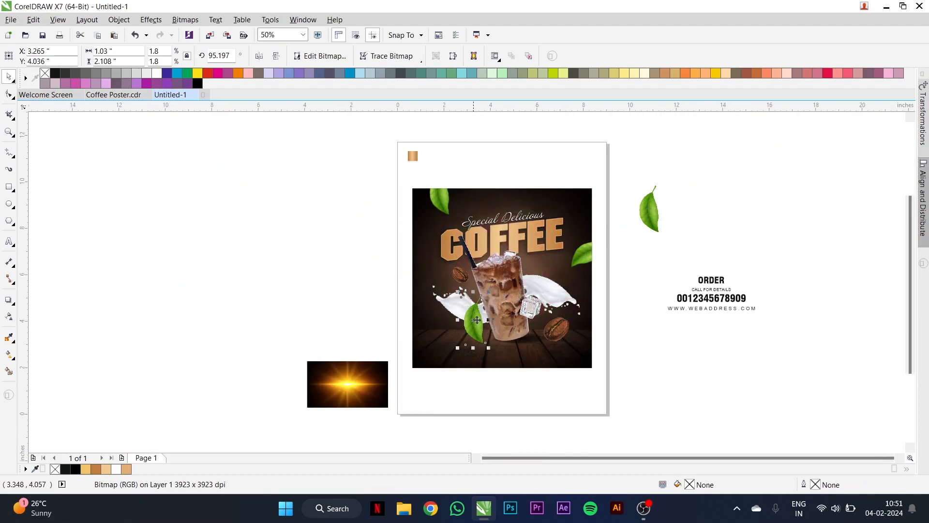
# Rotate the leaf on the left splash to about 116.3° and mirror it both horizontally and vertically.
pyautogui.scroll(2, 513, 322)
pyautogui.moveTo(414, 228); pyautogui.dragTo(394, 235)
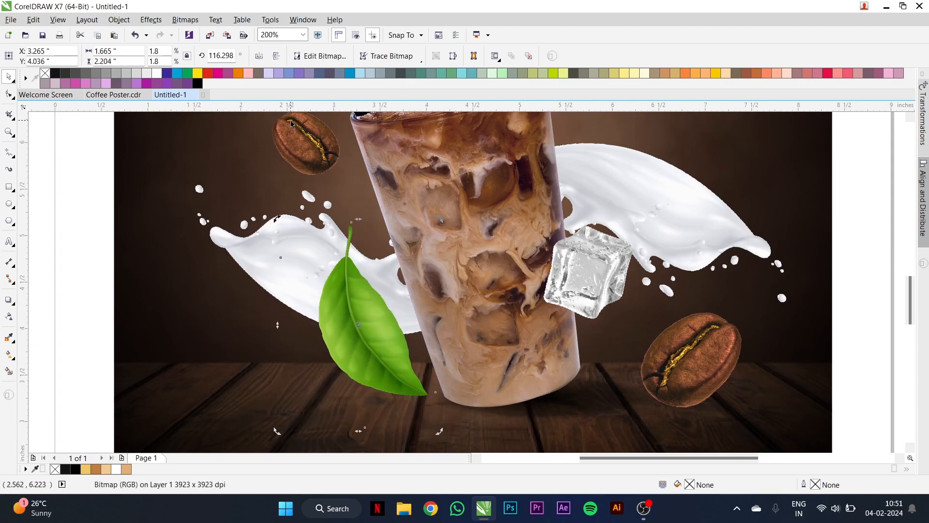
pyautogui.click(259, 55)
pyautogui.click(276, 56)
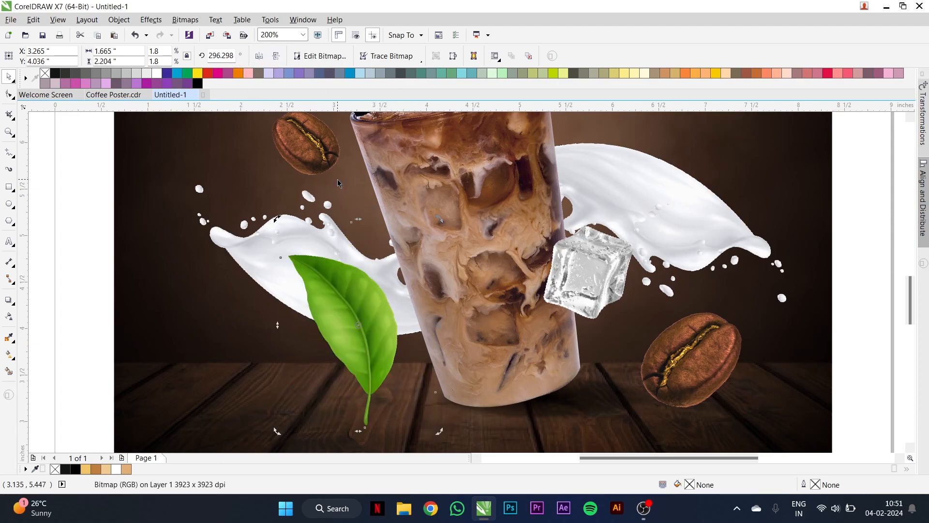
# Shrink the leaf on the left splash to about 0.94 by 1.24 inches and position it near the glass.
pyautogui.moveTo(439, 221); pyautogui.dragTo(416, 248)
pyautogui.scroll(-1, 366, 328)
pyautogui.moveTo(366, 328); pyautogui.dragTo(370, 326)
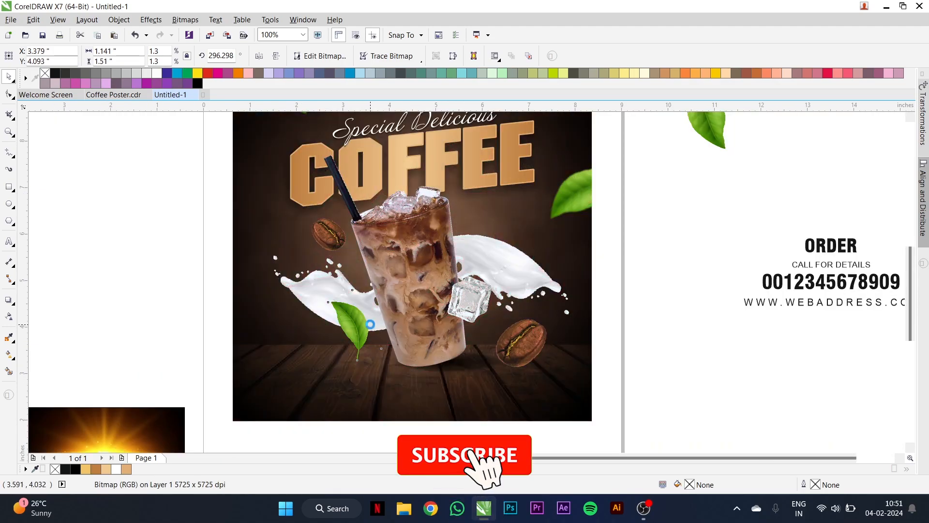
pyautogui.scroll(1, 387, 309)
pyautogui.moveTo(391, 264); pyautogui.dragTo(391, 276)
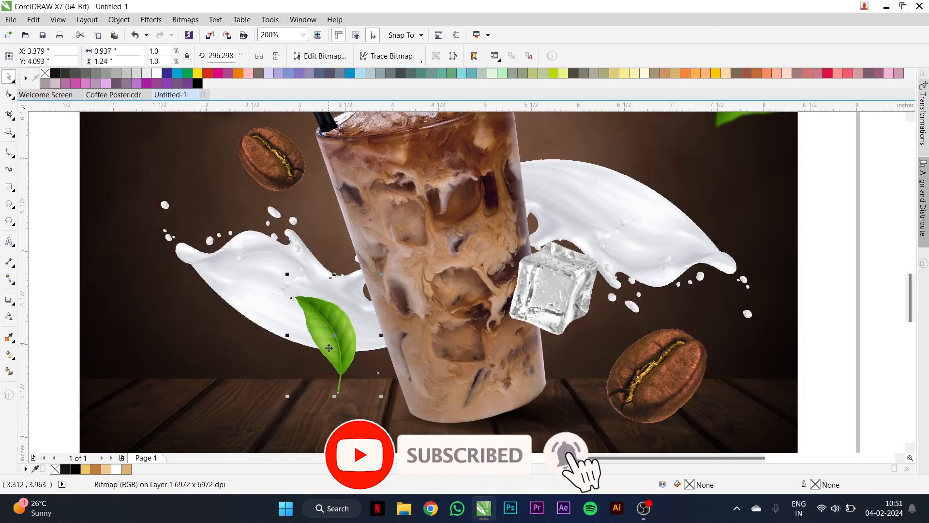
# Copy the small leaf to the space above the right milk splash and mirror it horizontally and vertically.
pyautogui.scroll(-1, 357, 302)
pyautogui.scroll(1, 357, 302)
pyautogui.moveTo(356, 302); pyautogui.dragTo(460, 189)
pyautogui.click(259, 56)
pyautogui.click(276, 56)
# Shrink the leaf above the right splash to about 0.76 by 1.01 inches and position it beside the glass rim.
pyautogui.scroll(1, 465, 209)
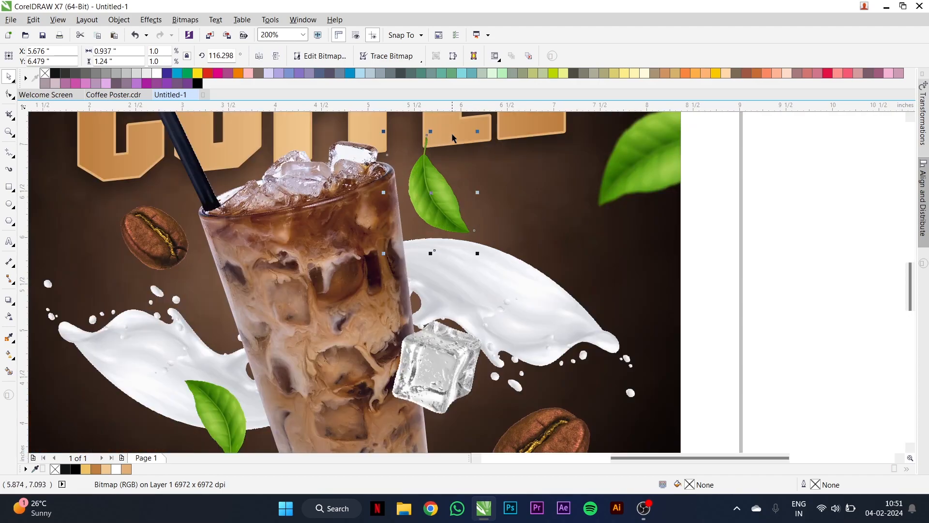
pyautogui.moveTo(479, 132); pyautogui.dragTo(458, 155)
pyautogui.moveTo(430, 203); pyautogui.dragTo(439, 206)
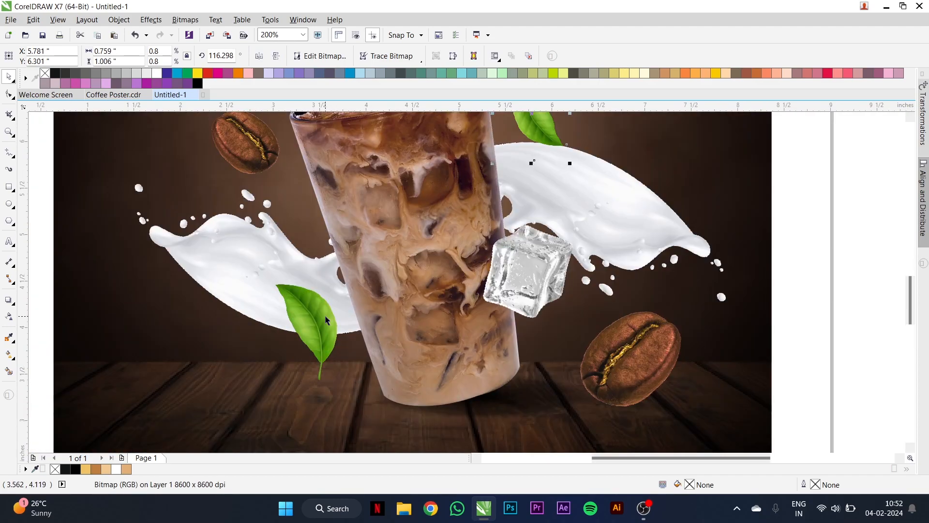
# Apply a Gaussian Blur with a radius of 74 pixels to the leaf on the left milk splash.
pyautogui.moveTo(317, 320); pyautogui.dragTo(321, 321)
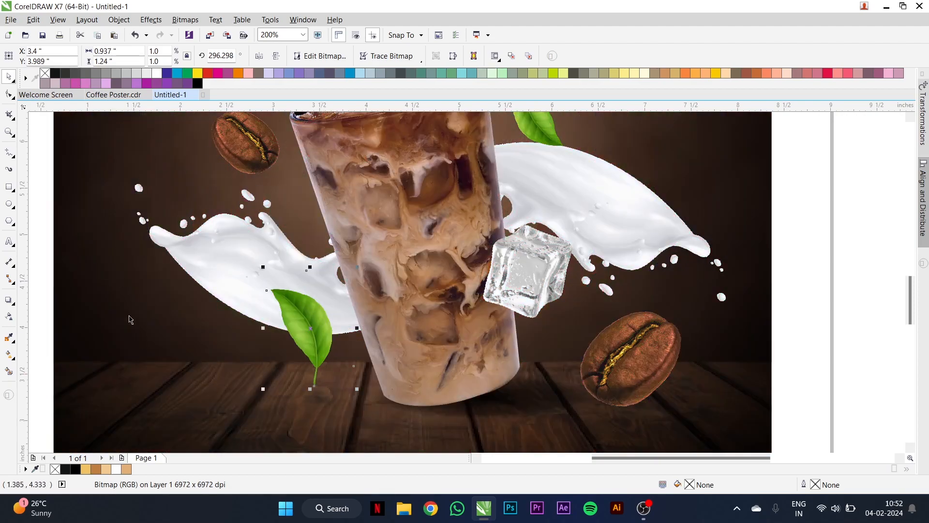
pyautogui.click(185, 19)
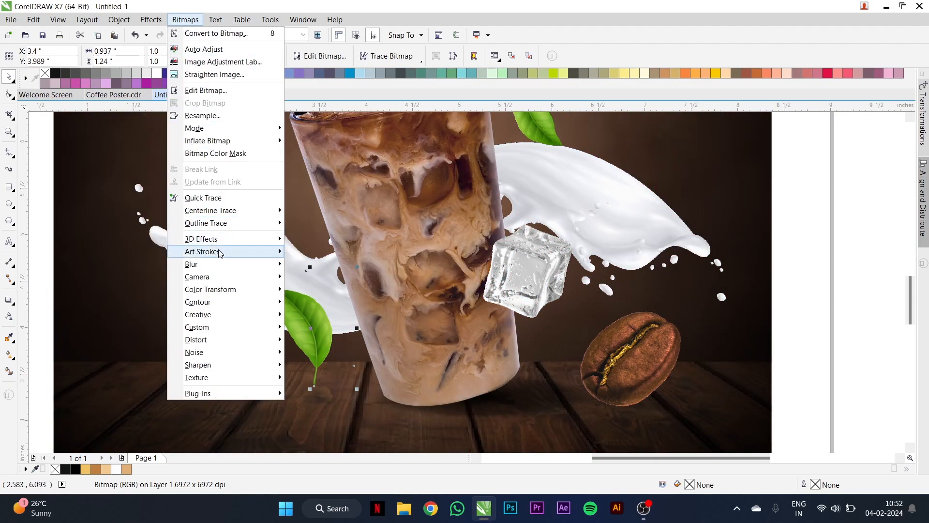
pyautogui.moveTo(228, 270)
pyautogui.click(322, 276)
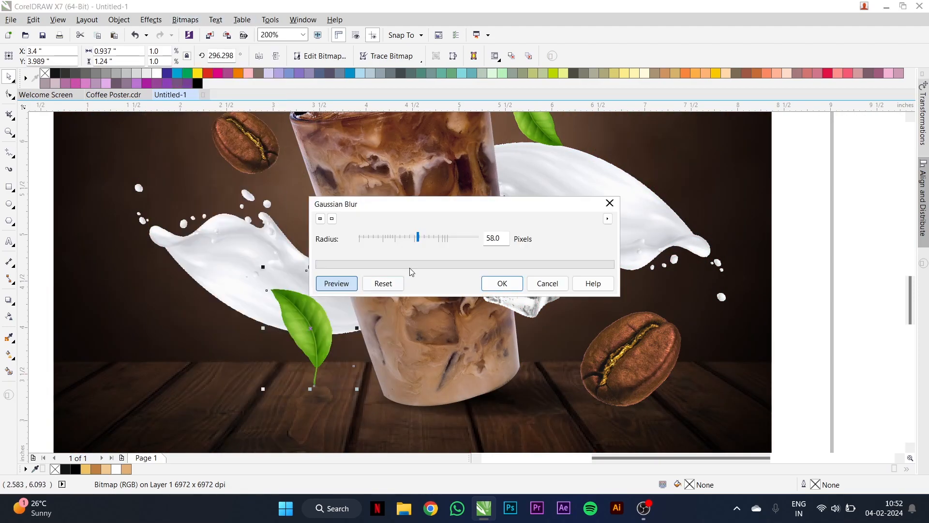
pyautogui.click(418, 239)
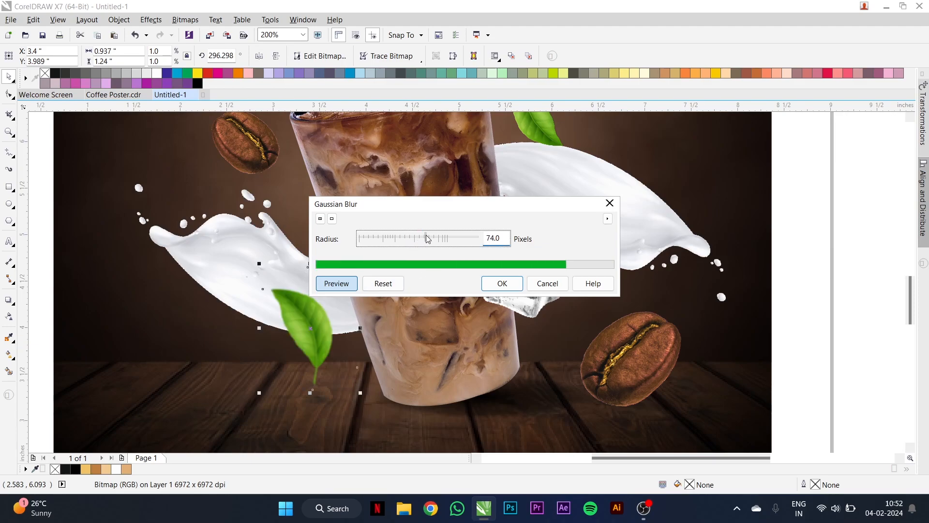
pyautogui.click(502, 284)
# Delete the sharp leaf above the right splash and rotate the blurred leaf on the left splash to about 305.1°.
pyautogui.click(534, 130)
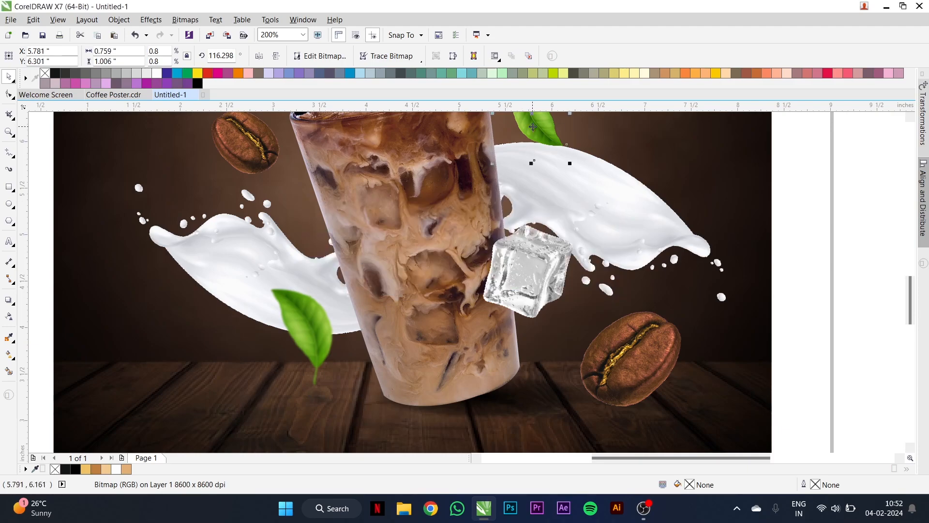
pyautogui.click(316, 334)
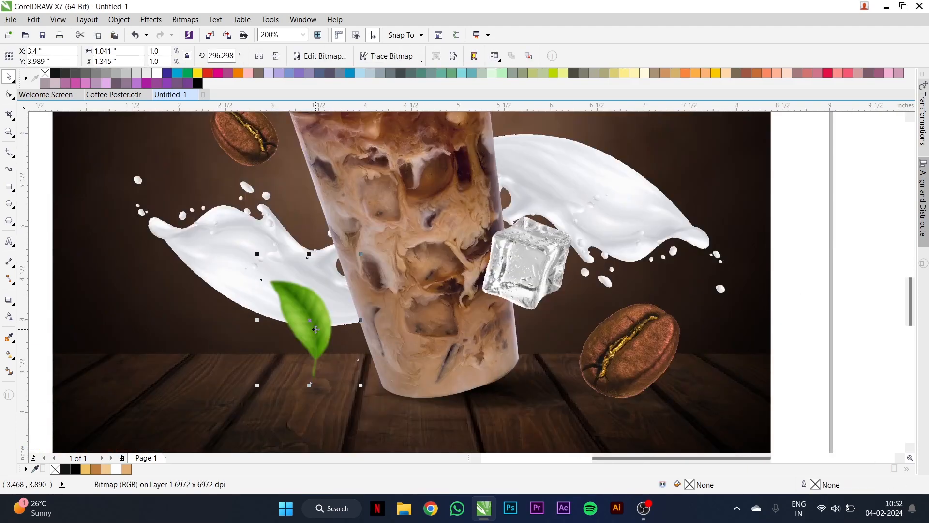
pyautogui.moveTo(362, 386); pyautogui.dragTo(371, 377)
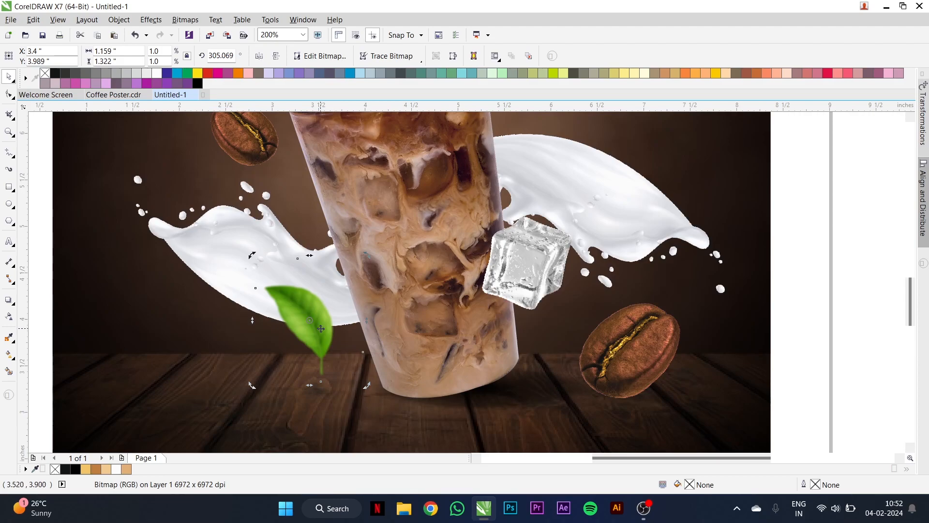
# Copy the blurred leaf to the space above the right milk splash and mirror it horizontally and vertically.
pyautogui.scroll(-1, 320, 328)
pyautogui.moveTo(311, 331); pyautogui.dragTo(427, 223)
pyautogui.click(259, 55)
pyautogui.click(277, 56)
pyautogui.scroll(1, 435, 223)
pyautogui.moveTo(436, 230); pyautogui.dragTo(435, 231)
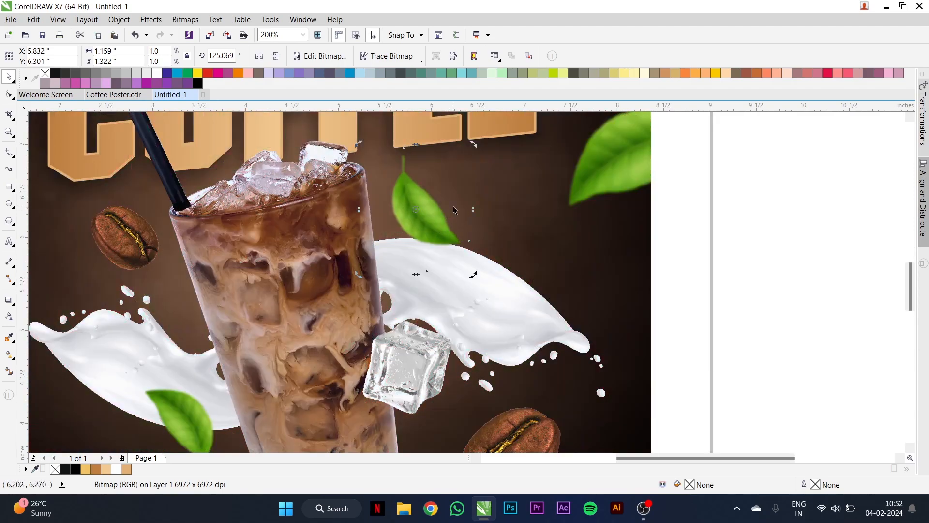
# Rotate the leaf above the right splash to about 118.5° and position it slightly lower beside the glass.
pyautogui.moveTo(473, 142); pyautogui.dragTo(479, 150)
pyautogui.moveTo(427, 190); pyautogui.dragTo(429, 197)
pyautogui.scroll(-2, 438, 176)
pyautogui.scroll(-1, 376, 260)
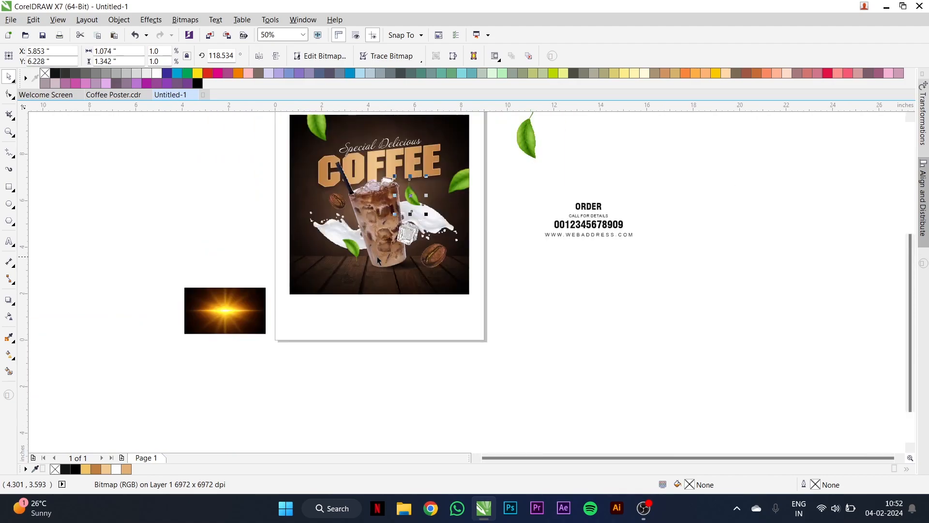
pyautogui.scroll(1, 303, 264)
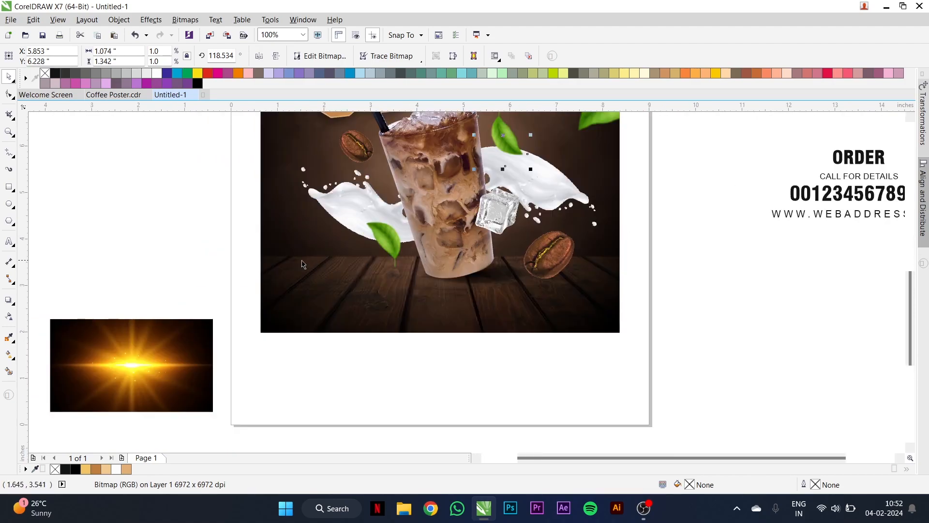
# Draw a rectangle about 1.71 by 0.47 inches on the wooden floor and fully round its corners to 0.234 inches.
pyautogui.click(9, 187)
pyautogui.scroll(1, 305, 294)
pyautogui.moveTo(303, 291)
pyautogui.mouseDown()
pyautogui.moveTo(424, 336)
pyautogui.moveTo(462, 334)
pyautogui.mouseUp()
pyautogui.press('space')
pyautogui.click(9, 96)
pyautogui.moveTo(302, 291); pyautogui.dragTo(386, 322)
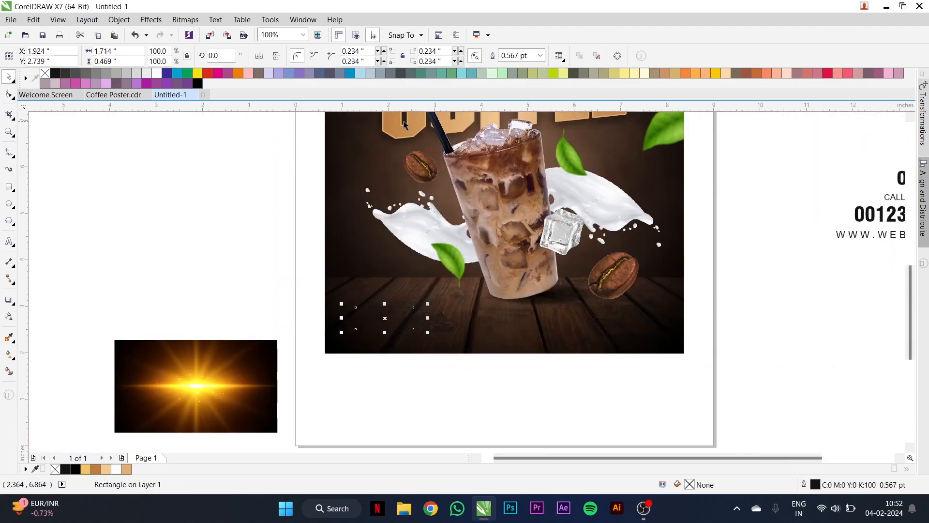
# Fill the rounded rectangle on the wooden floor with white.
pyautogui.click(411, 134)
pyautogui.scroll(1, 332, 234)
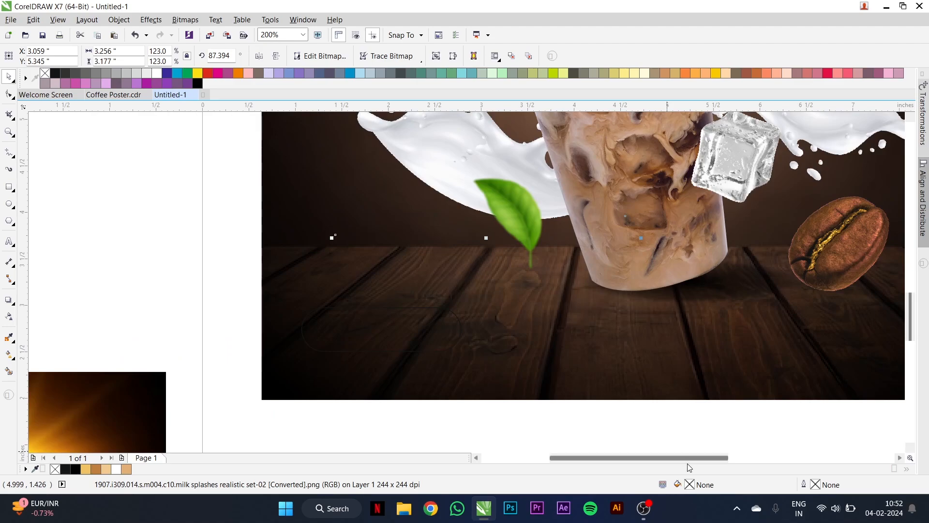
pyautogui.click(350, 338)
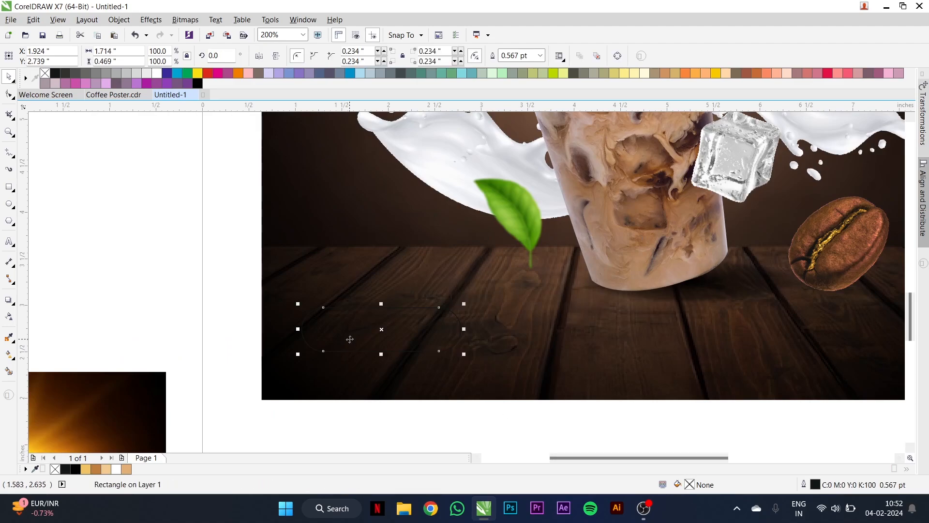
pyautogui.click(157, 73)
# Copy the gold fountain fill of the COFFEE title onto the rounded rectangle.
pyautogui.scroll(-1, 343, 244)
pyautogui.scroll(1, 408, 125)
pyautogui.click(420, 153)
pyautogui.scroll(-2, 421, 168)
pyautogui.scroll(2, 391, 232)
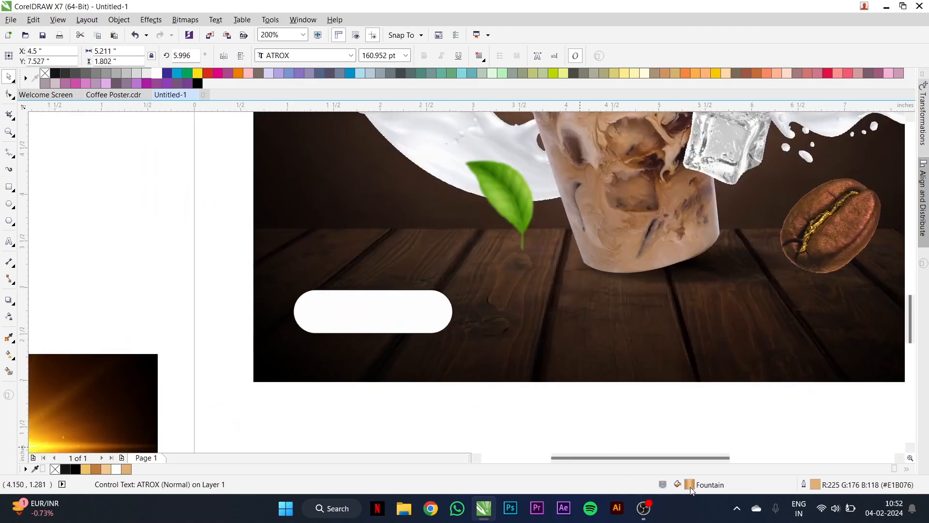
pyautogui.moveTo(388, 317); pyautogui.dragTo(387, 317)
pyautogui.click(384, 311)
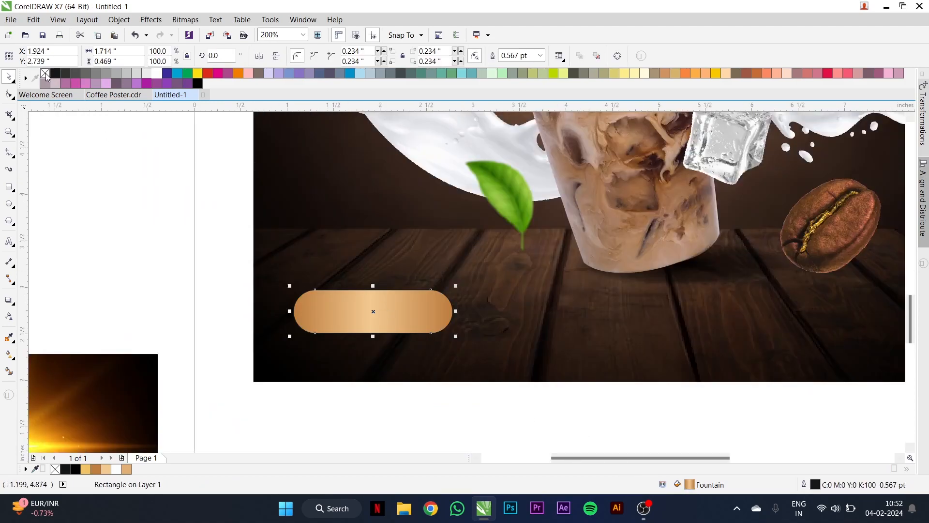
# Set the outline colour of the gold rounded rectangle to white.
pyautogui.scroll(-2, 250, 230)
pyautogui.scroll(2, 250, 195)
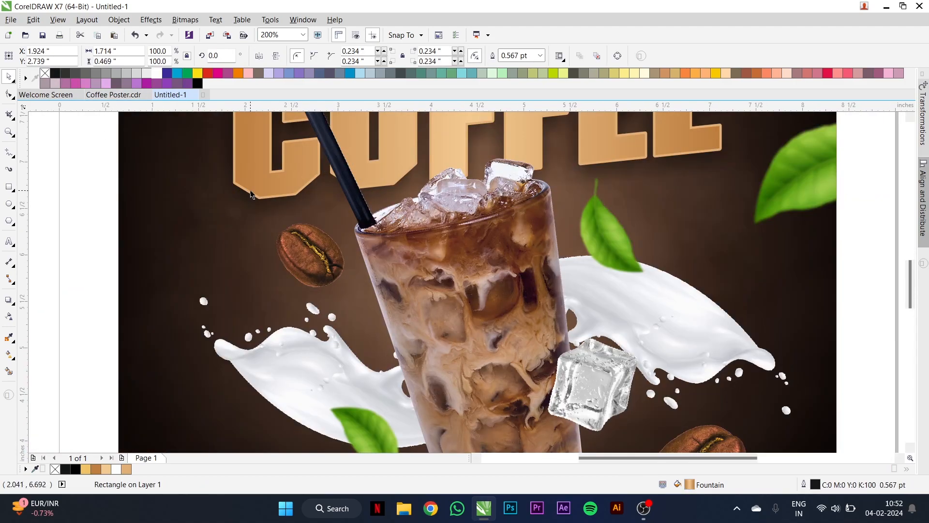
pyautogui.click(255, 199)
pyautogui.scroll(-2, 298, 196)
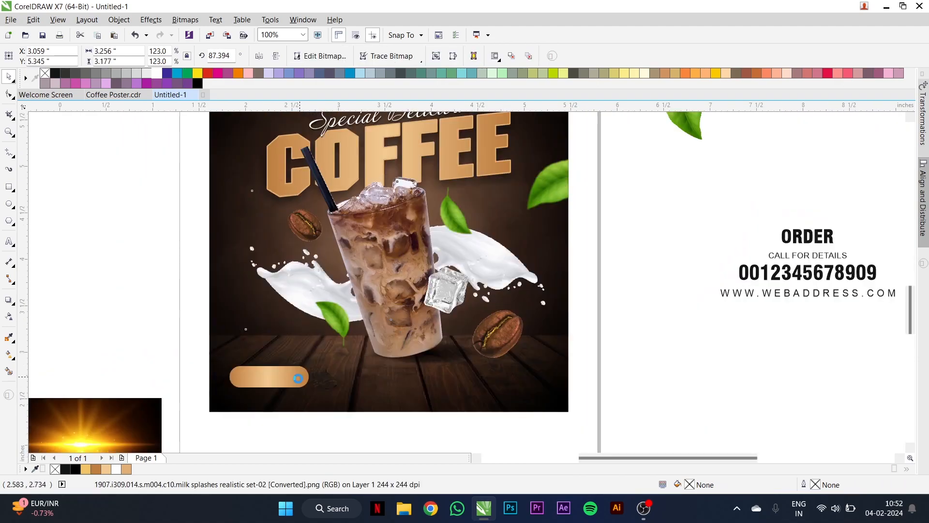
pyautogui.scroll(2, 271, 385)
pyautogui.click(272, 383)
pyautogui.rightClick(157, 73)
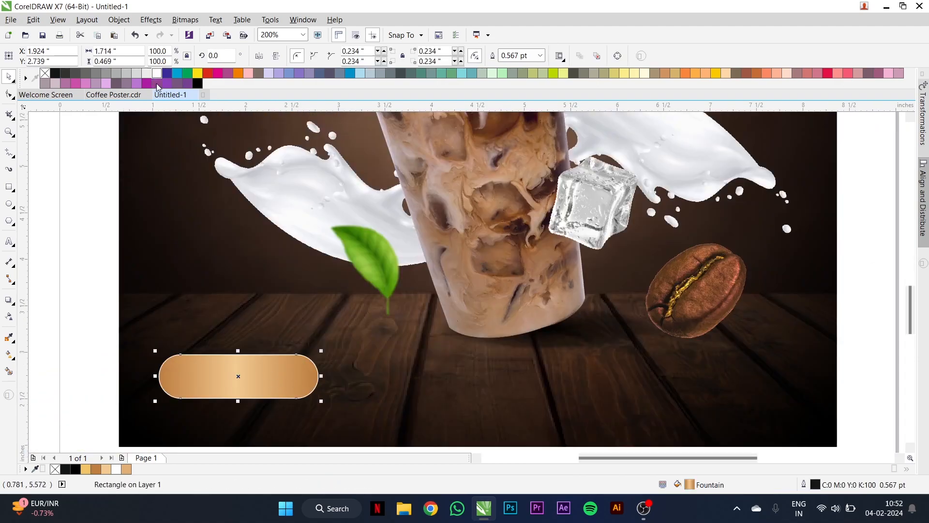
# Set the button's outline to 1.5 pt in light gold #F3C991 sampled from its fill, with round corners and round line caps.
pyautogui.scroll(1, 305, 396)
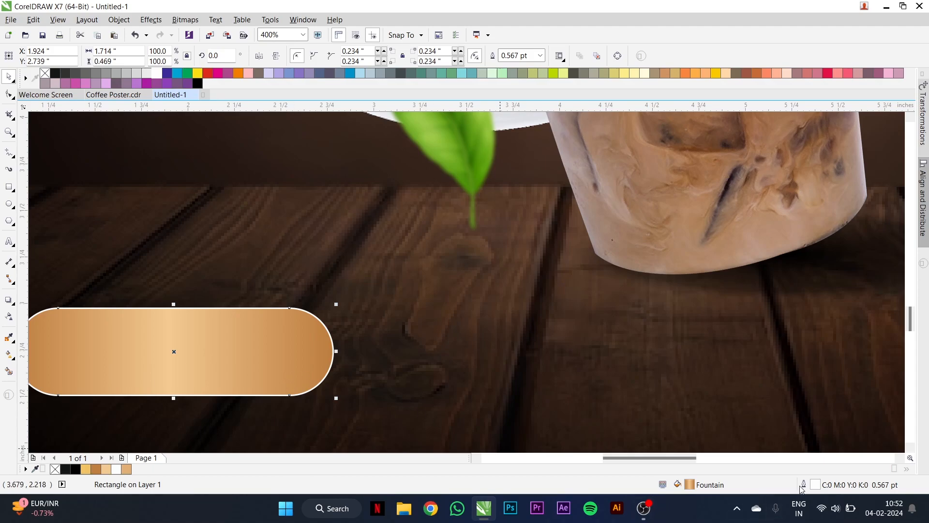
pyautogui.doubleClick(815, 486)
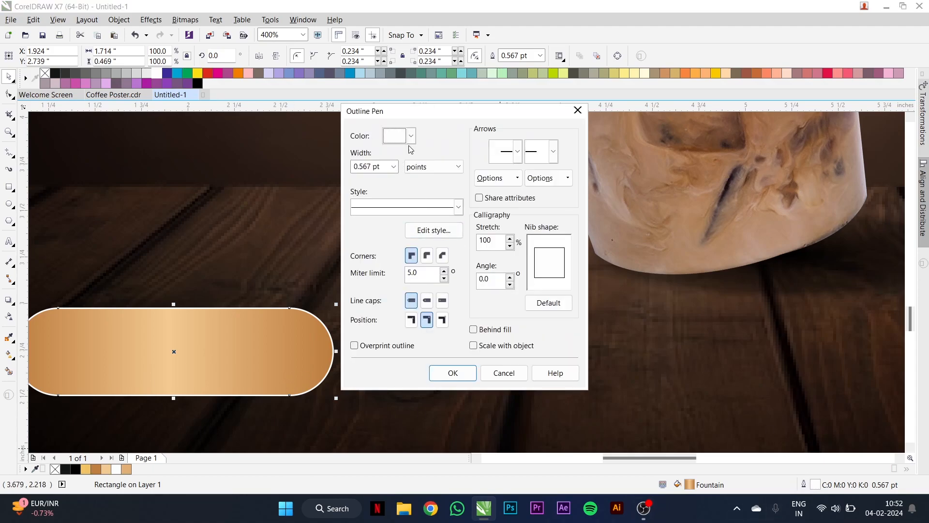
pyautogui.click(411, 136)
pyautogui.click(387, 231)
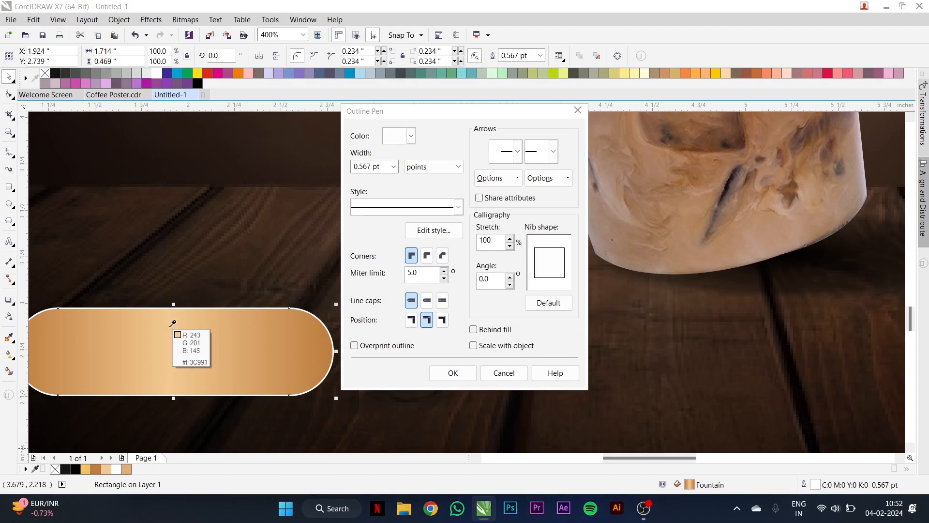
pyautogui.click(173, 323)
pyautogui.click(394, 167)
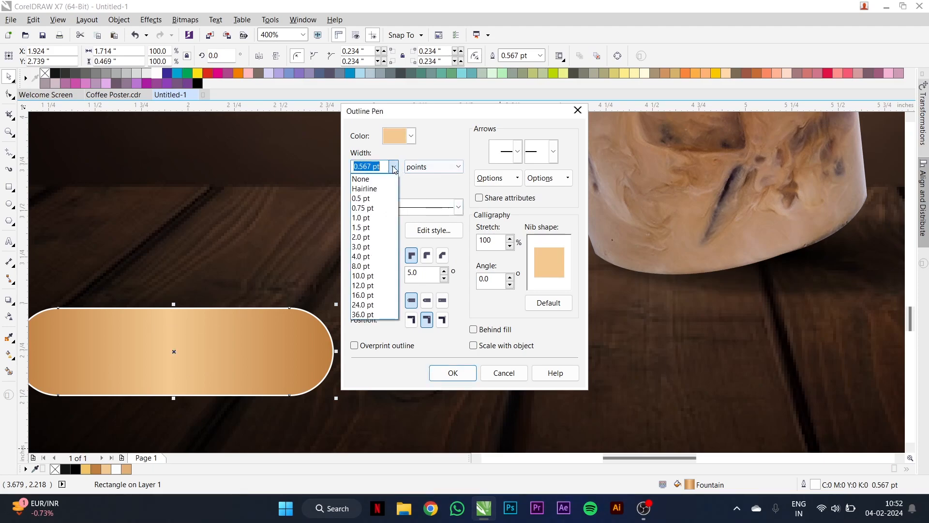
pyautogui.click(379, 227)
pyautogui.click(426, 255)
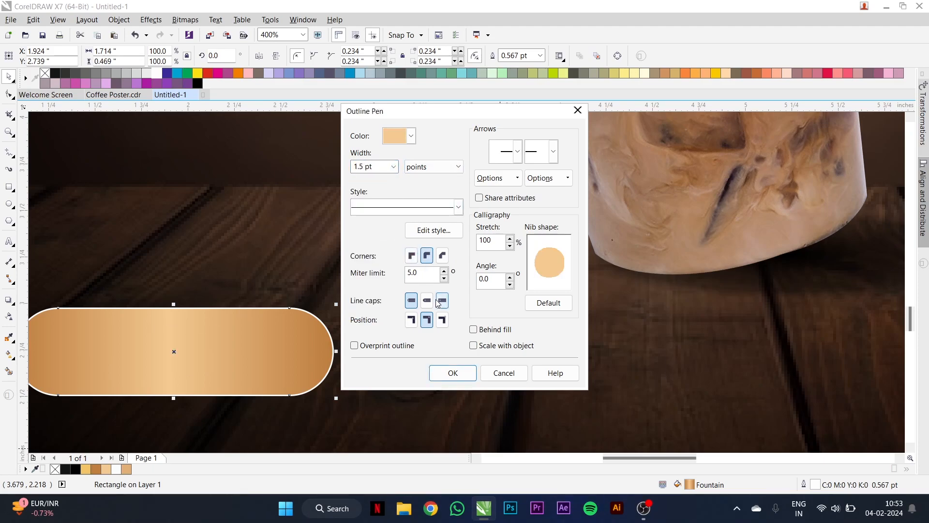
pyautogui.click(432, 301)
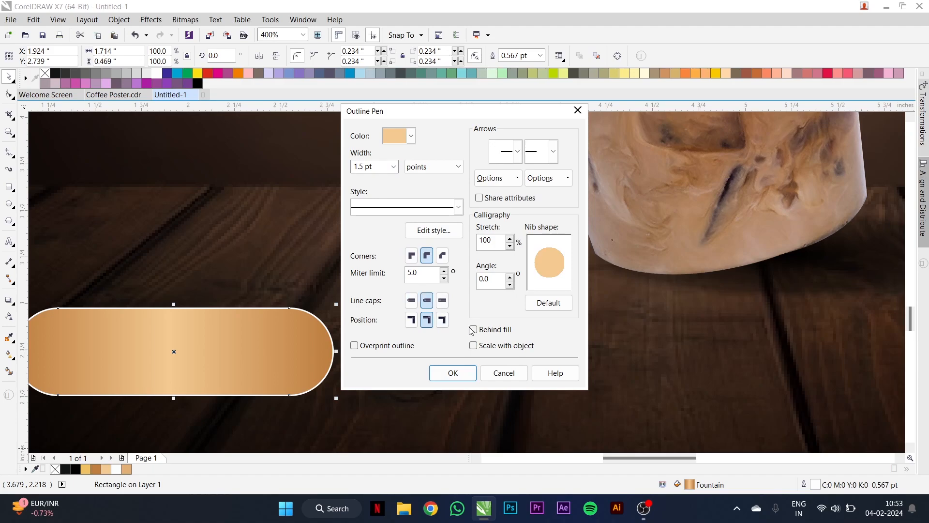
pyautogui.click(453, 373)
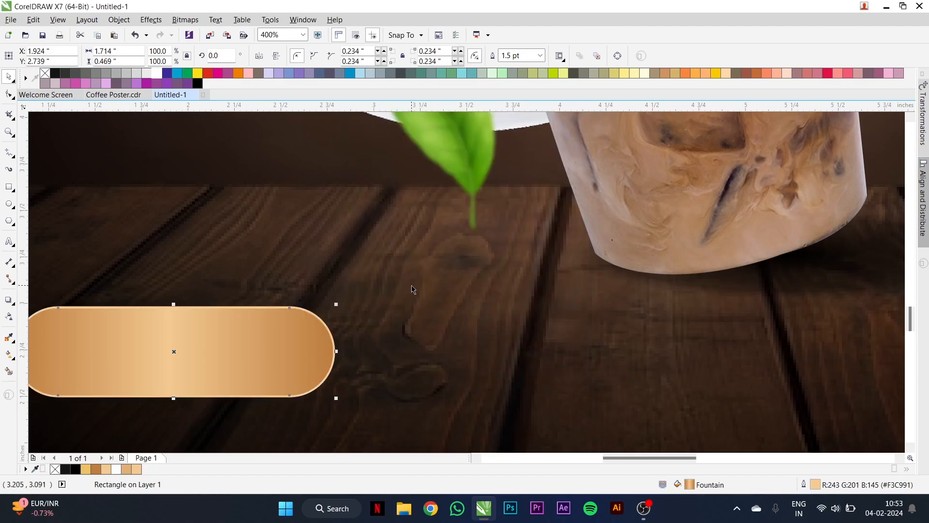
# Move the gold button slightly up and to the right, to about X 2.15 and Y 2.85 inches.
pyautogui.scroll(-2, 400, 291)
pyautogui.scroll(2, 400, 290)
pyautogui.scroll(-2, 320, 322)
pyautogui.moveTo(307, 322); pyautogui.dragTo(331, 311)
pyautogui.scroll(-3, 328, 310)
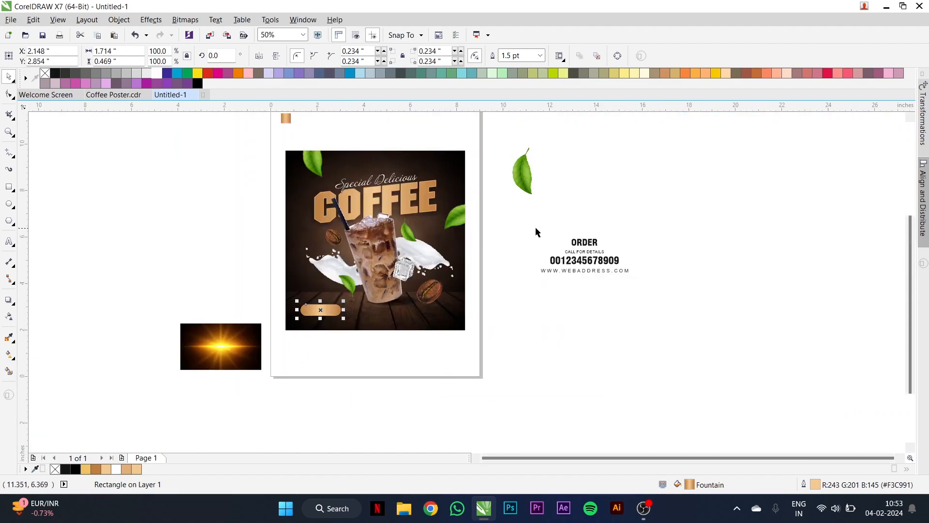
# Move the ORDER text and the web address together from beside the page to the area just below the poster.
pyautogui.scroll(2, 579, 252)
pyautogui.click(581, 264)
pyautogui.click(593, 243)
pyautogui.click(588, 224)
pyautogui.click(595, 246)
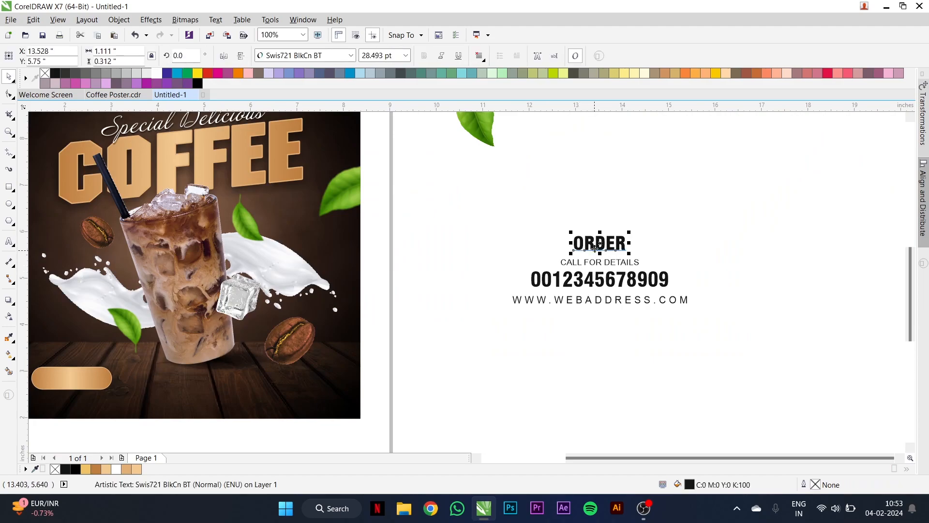
pyautogui.keyDown('shift'); pyautogui.click(596, 298); pyautogui.keyUp('shift')
pyautogui.scroll(-1, 596, 298)
pyautogui.moveTo(591, 300); pyautogui.dragTo(319, 392)
# Align the ORDER text to the horizontal and vertical centre of the gold button.
pyautogui.scroll(1, 342, 374)
pyautogui.click(349, 379)
pyautogui.click(328, 357)
pyautogui.keyDown('shift'); pyautogui.click(321, 308); pyautogui.keyUp('shift')
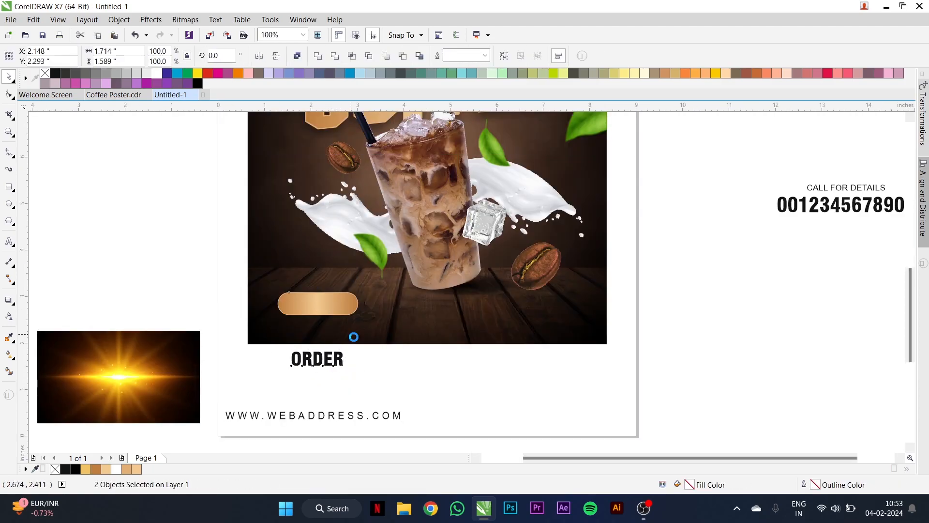
pyautogui.press('c')
pyautogui.press('e')
# Bring the ORDER text hidden behind the poster to the front, over the gold button.
pyautogui.click(384, 353)
pyautogui.scroll(1, 319, 302)
pyautogui.click(315, 307)
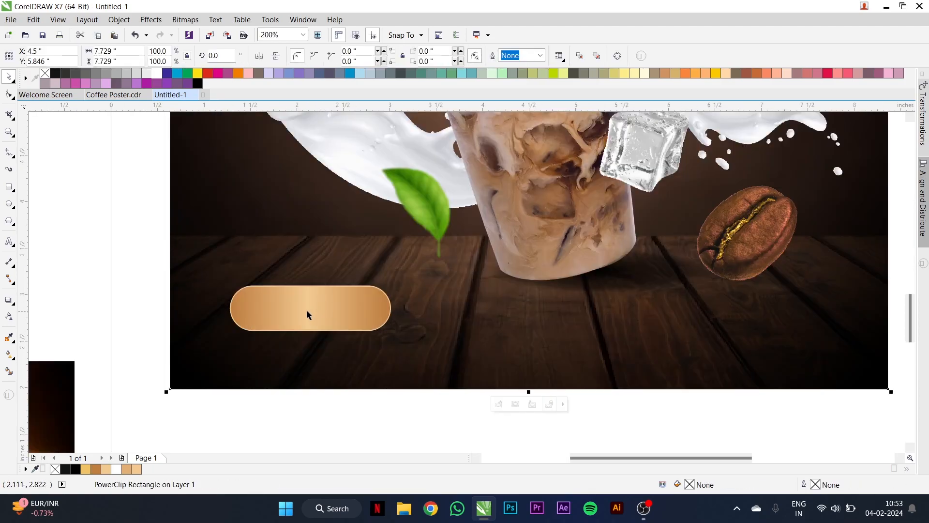
pyautogui.moveTo(114, 265); pyautogui.dragTo(379, 348)
pyautogui.hotkey('shift', 'pageup')
pyautogui.scroll(-1, 378, 359)
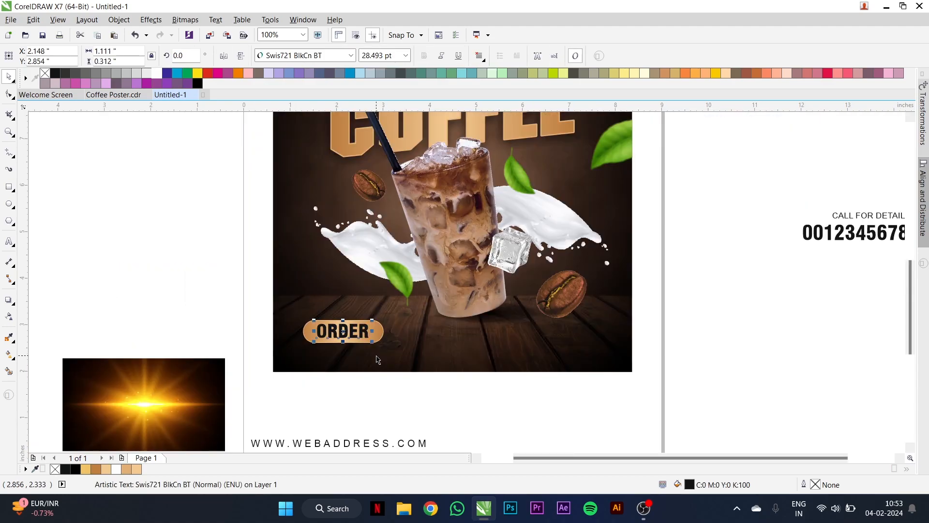
# Move the web address up beneath the ORDER button and colour it white.
pyautogui.click(337, 450)
pyautogui.moveTo(337, 450); pyautogui.dragTo(341, 367)
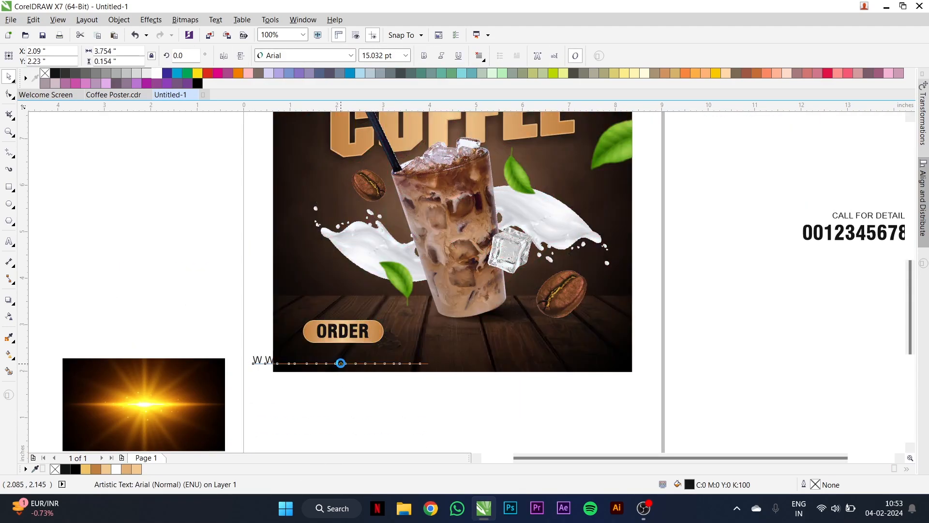
pyautogui.click(156, 75)
# Shrink the web address to about 2.62 inches wide and position it closely beneath the ORDER button.
pyautogui.scroll(1, 410, 363)
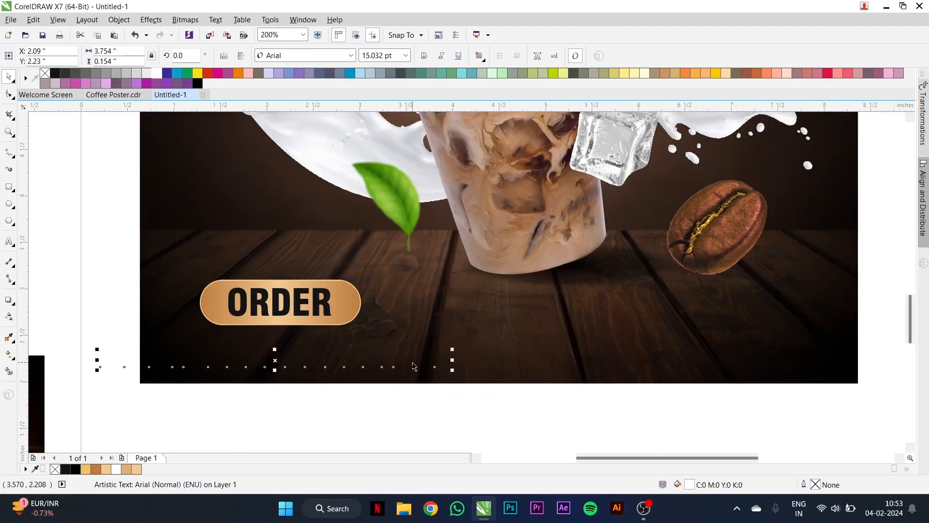
pyautogui.moveTo(456, 374); pyautogui.dragTo(400, 369)
pyautogui.moveTo(301, 358); pyautogui.dragTo(313, 340)
pyautogui.scroll(-2, 259, 315)
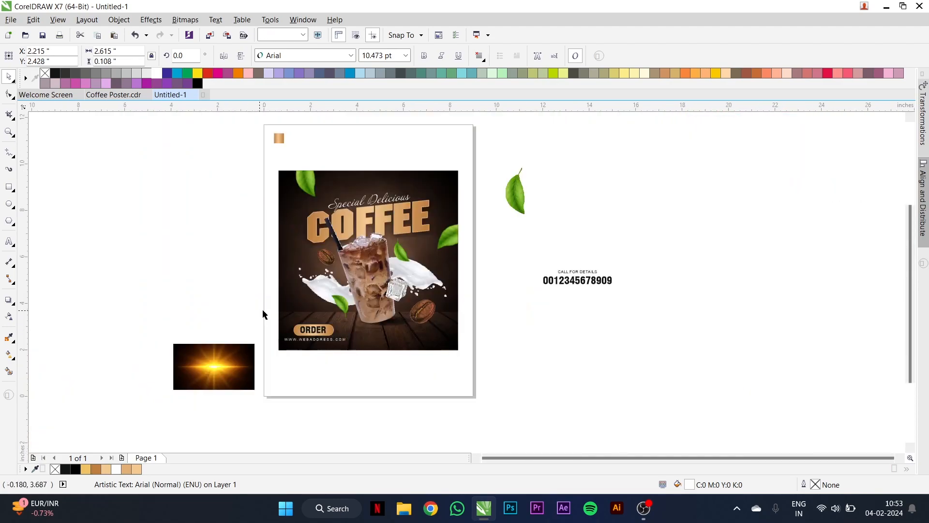
# Shift the ORDER text and its gold button together slightly to the left above the web address.
pyautogui.scroll(3, 305, 327)
pyautogui.moveTo(56, 266); pyautogui.dragTo(500, 390)
pyautogui.scroll(-1, 410, 352)
pyautogui.moveTo(411, 350)
pyautogui.mouseDown()
pyautogui.moveTo(391, 352)
pyautogui.moveTo(399, 353)
pyautogui.mouseUp()
pyautogui.click(415, 387)
# Set the web address to 8 pt and centre it closely beneath the ORDER button.
pyautogui.scroll(1, 477, 398)
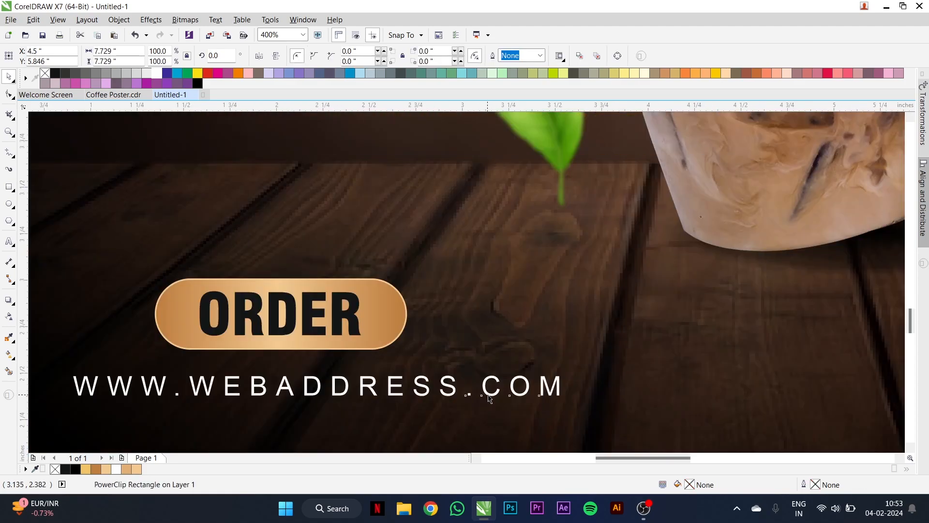
pyautogui.click(489, 396)
pyautogui.click(399, 58)
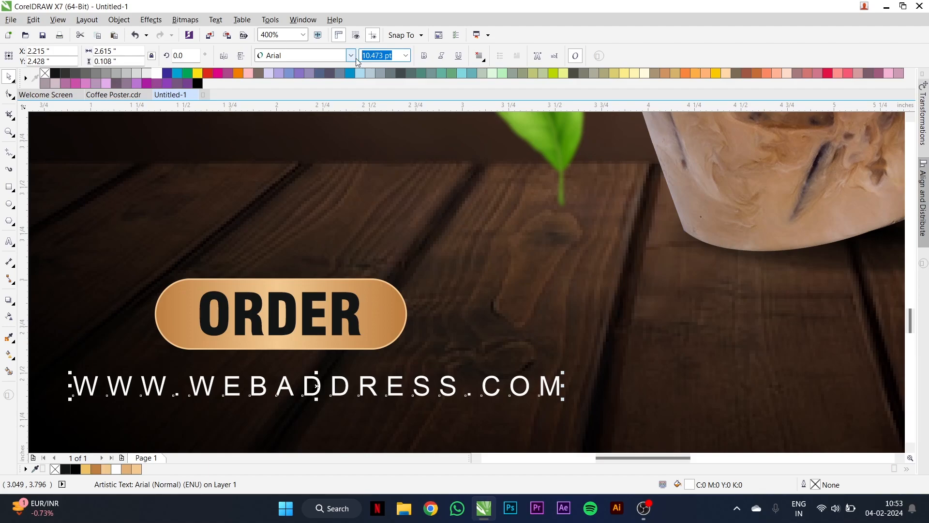
pyautogui.write('8')
pyautogui.press('Return')
pyautogui.moveTo(359, 365); pyautogui.dragTo(375, 345)
pyautogui.keyDown('shift'); pyautogui.click(370, 331); pyautogui.keyUp('shift')
pyautogui.press('c')
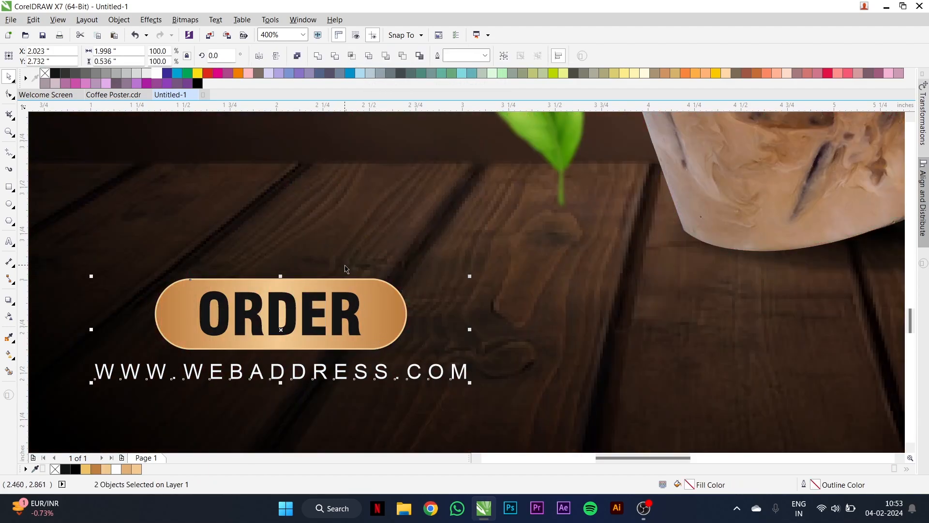
pyautogui.scroll(-2, 344, 264)
pyautogui.click(396, 362)
pyautogui.scroll(-1, 359, 275)
pyautogui.scroll(1, 368, 261)
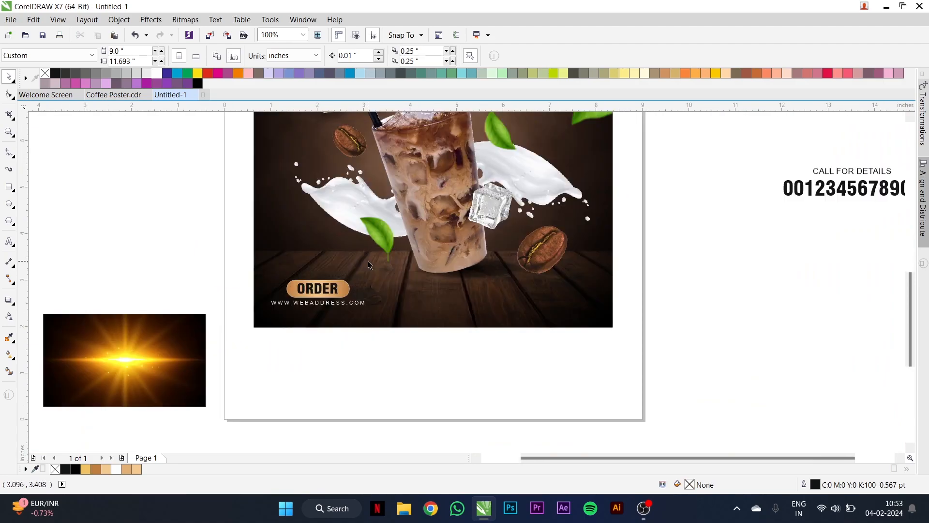
# Move the web address slightly down to widen the gap below the ORDER button.
pyautogui.click(350, 303)
pyautogui.scroll(2, 318, 300)
pyautogui.moveTo(322, 315); pyautogui.dragTo(322, 321)
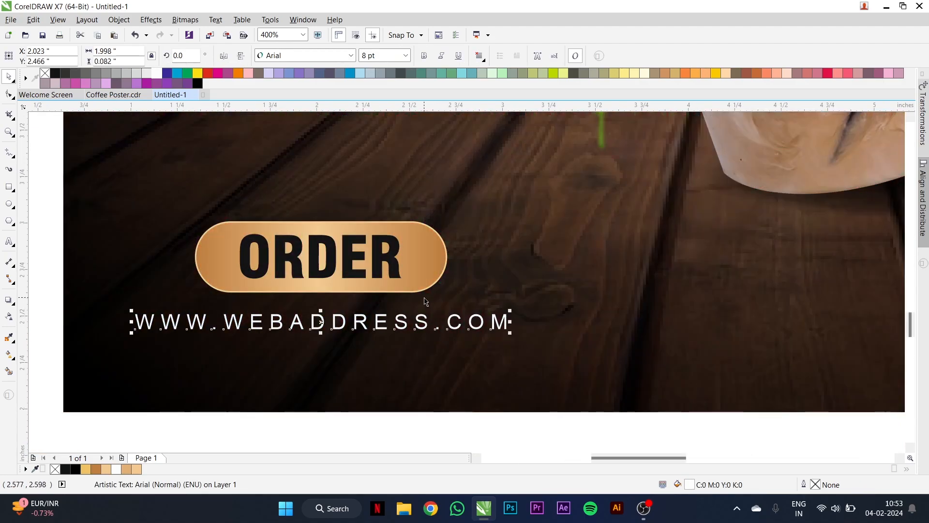
pyautogui.scroll(-2, 382, 308)
pyautogui.click(414, 320)
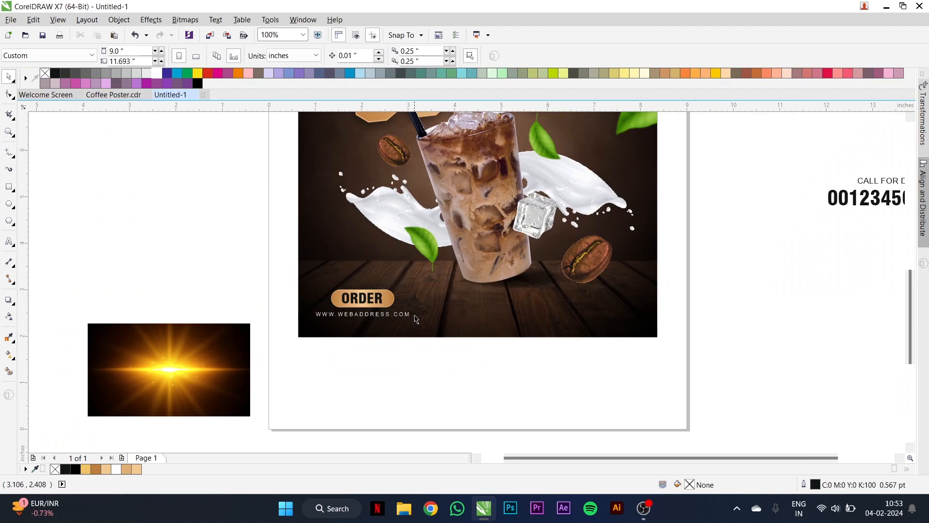
# Move the CALL FOR DETAILS text and phone number onto the poster's lower right corner and colour them white.
pyautogui.scroll(-1, 415, 317)
pyautogui.scroll(1, 696, 245)
pyautogui.moveTo(725, 236); pyautogui.dragTo(514, 298)
pyautogui.moveTo(584, 266); pyautogui.dragTo(266, 386)
pyautogui.scroll(-1, 266, 385)
pyautogui.scroll(2, 314, 350)
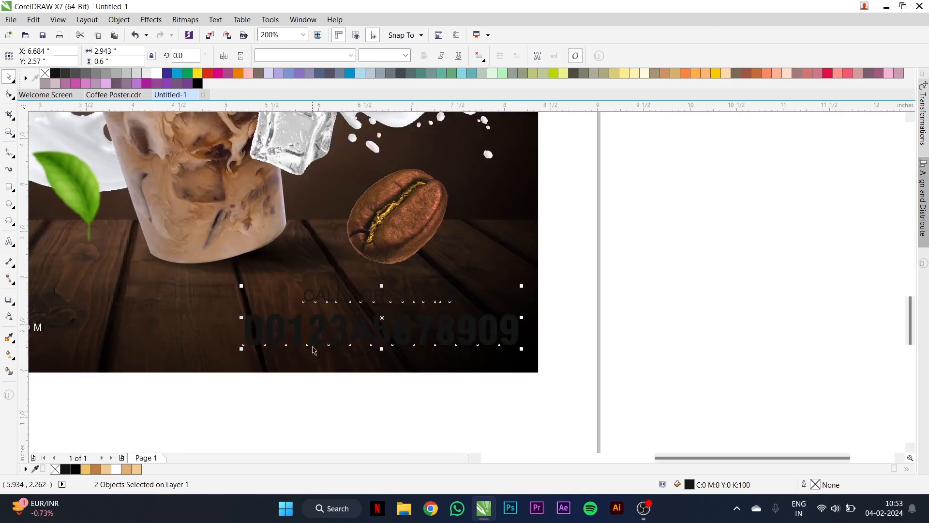
pyautogui.click(154, 74)
# Shrink the contact text so the phone number is about 2.07 inches wide, and reposition it near the poster's lower right corner.
pyautogui.moveTo(522, 349); pyautogui.dragTo(479, 345)
pyautogui.scroll(-1, 533, 272)
pyautogui.scroll(1, 441, 302)
pyautogui.moveTo(446, 304); pyautogui.dragTo(464, 308)
pyautogui.scroll(-1, 436, 329)
# Align the ORDER button and web address to the phone number's vertical centre.
pyautogui.moveTo(292, 349); pyautogui.dragTo(143, 293)
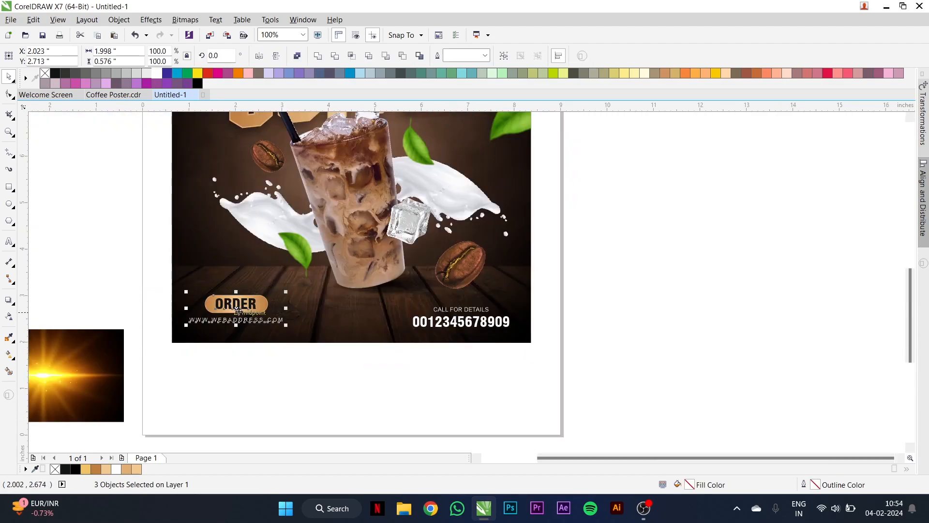
pyautogui.keyDown('shift'); pyautogui.click(462, 324); pyautogui.keyUp('shift')
pyautogui.press('e')
pyautogui.click(460, 364)
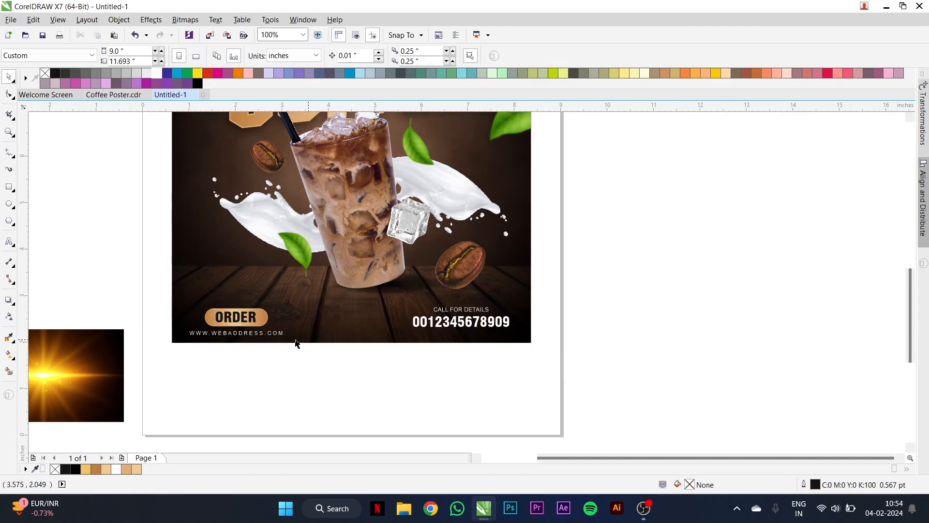
# Shift the ORDER button and web address together slightly up and to the right, level with the contact details.
pyautogui.moveTo(185, 318); pyautogui.dragTo(175, 299)
pyautogui.scroll(1, 220, 310)
pyautogui.moveTo(253, 324); pyautogui.dragTo(286, 323)
pyautogui.scroll(-1, 253, 309)
# Fill the phone number with the same gold fountain gradient as the ORDER button.
pyautogui.click(481, 323)
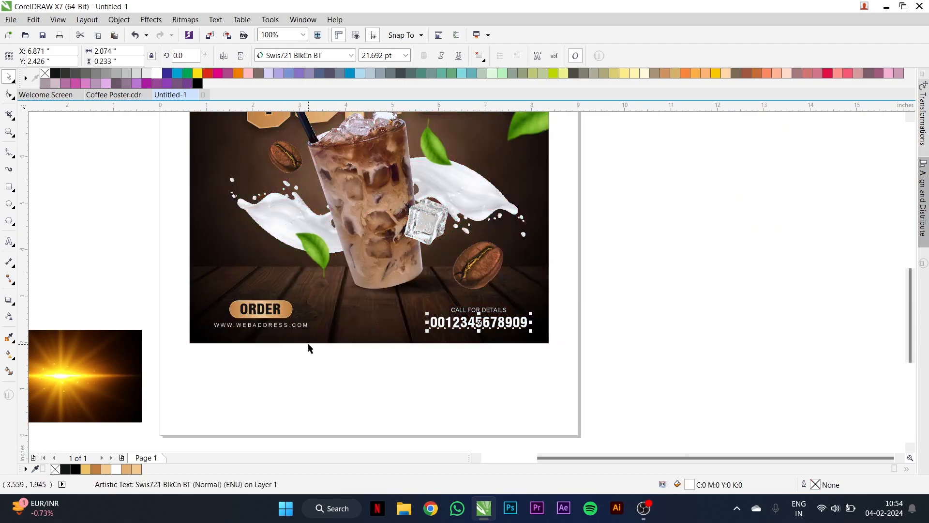
pyautogui.click(286, 321)
pyautogui.click(376, 60)
pyautogui.click(409, 409)
pyautogui.click(286, 312)
pyautogui.scroll(1, 512, 323)
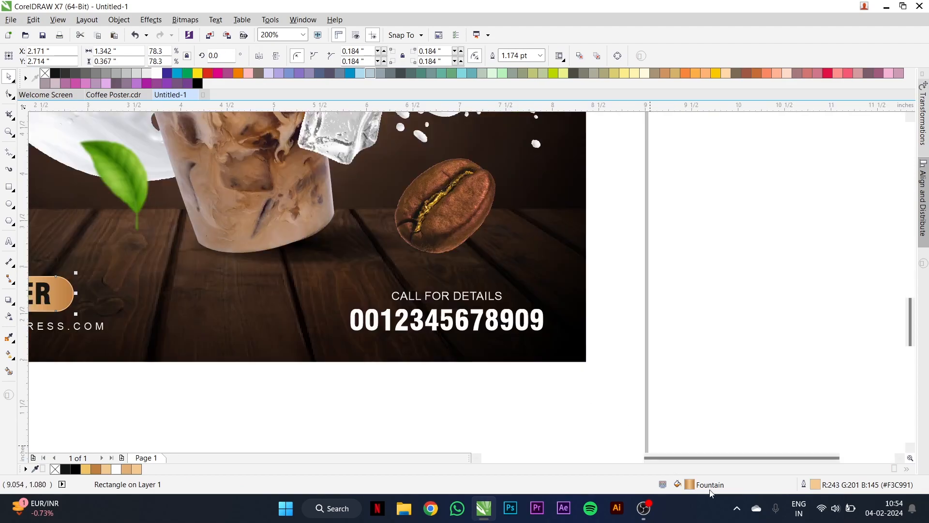
pyautogui.moveTo(519, 332); pyautogui.dragTo(519, 332)
pyautogui.click(520, 331)
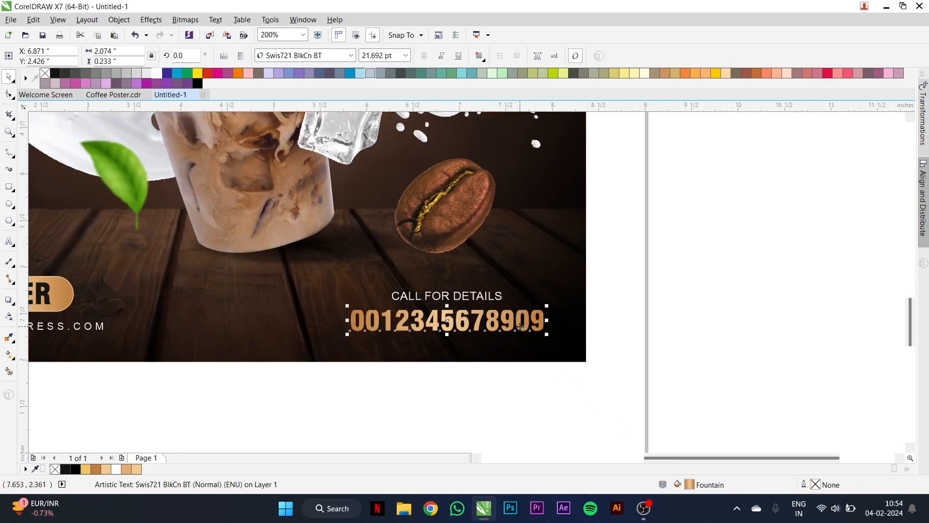
pyautogui.click(624, 269)
# Move the light flare image to the empty area right of the page and fade its right edge with a linear transparency.
pyautogui.scroll(-2, 371, 315)
pyautogui.scroll(1, 344, 229)
pyautogui.scroll(-1, 356, 234)
pyautogui.moveTo(186, 345); pyautogui.dragTo(498, 252)
pyautogui.scroll(1, 534, 249)
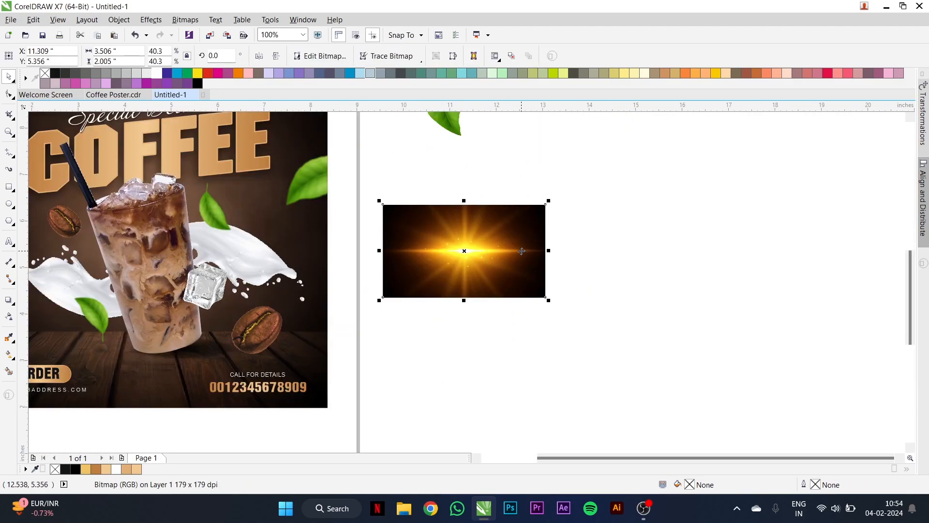
pyautogui.click(10, 317)
pyautogui.scroll(1, 544, 249)
pyautogui.moveTo(527, 259); pyautogui.dragTo(527, 257)
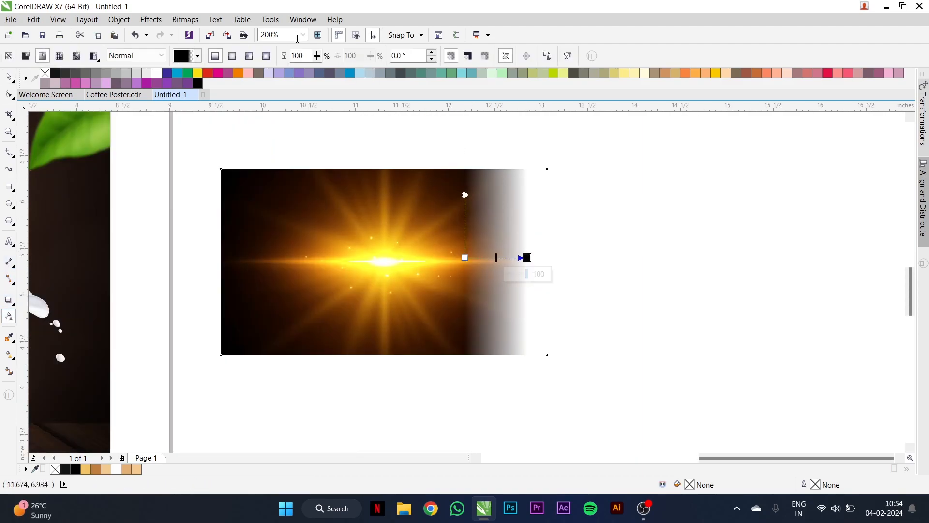
# Convert the faded flare to a 900 dpi RGB Color (24-bit) bitmap with a transparent background.
pyautogui.hotkey('alt', 'b')
pyautogui.press('c')
pyautogui.click(438, 219)
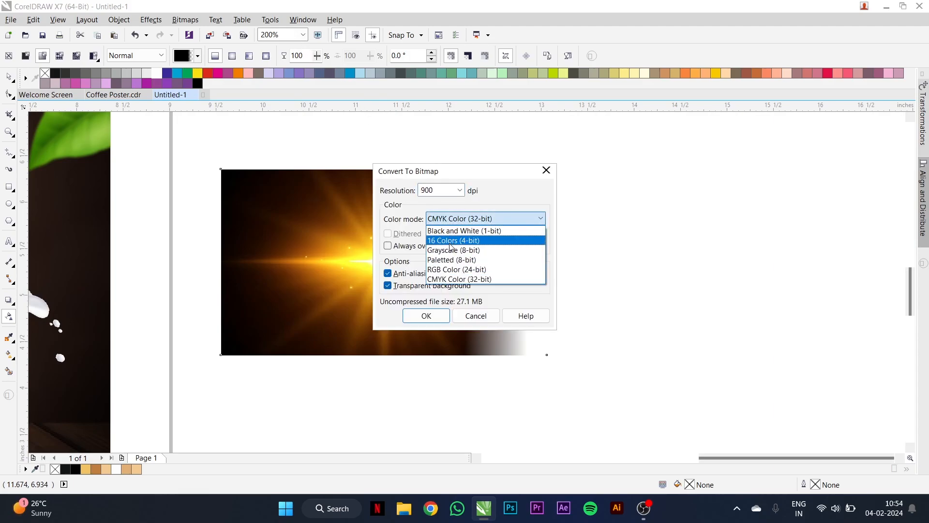
pyautogui.click(455, 269)
pyautogui.click(425, 316)
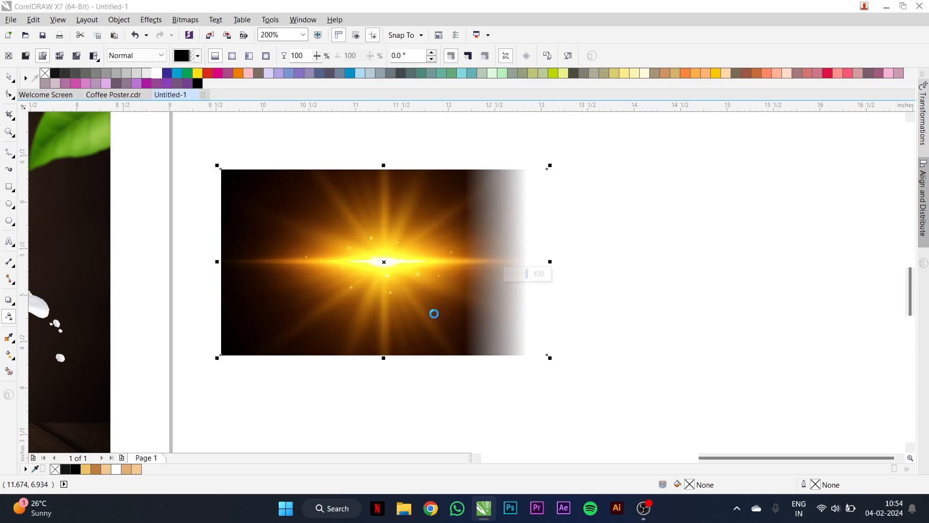
# Fade the flare's left edge with a linear transparency and convert it to a 900 dpi RGB bitmap again.
pyautogui.moveTo(233, 261); pyautogui.dragTo(234, 263)
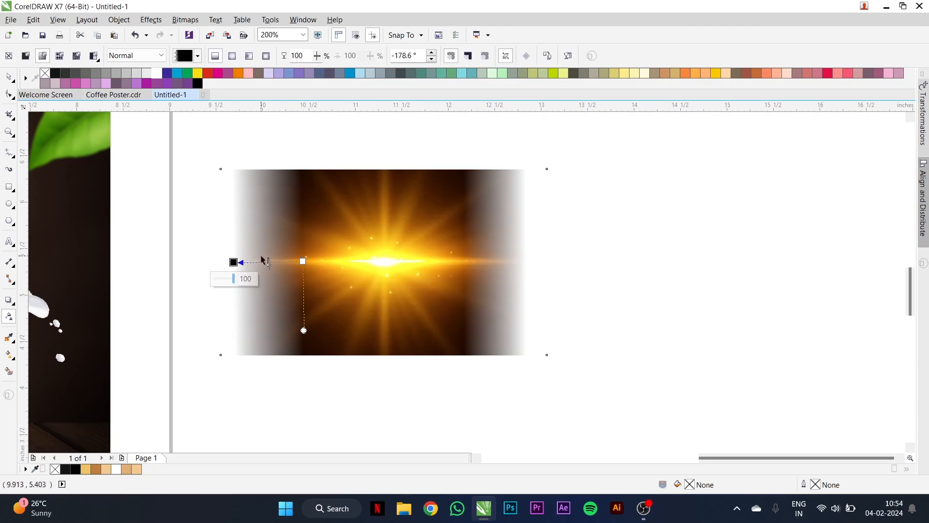
pyautogui.hotkey('alt', 'b')
pyautogui.press('p')
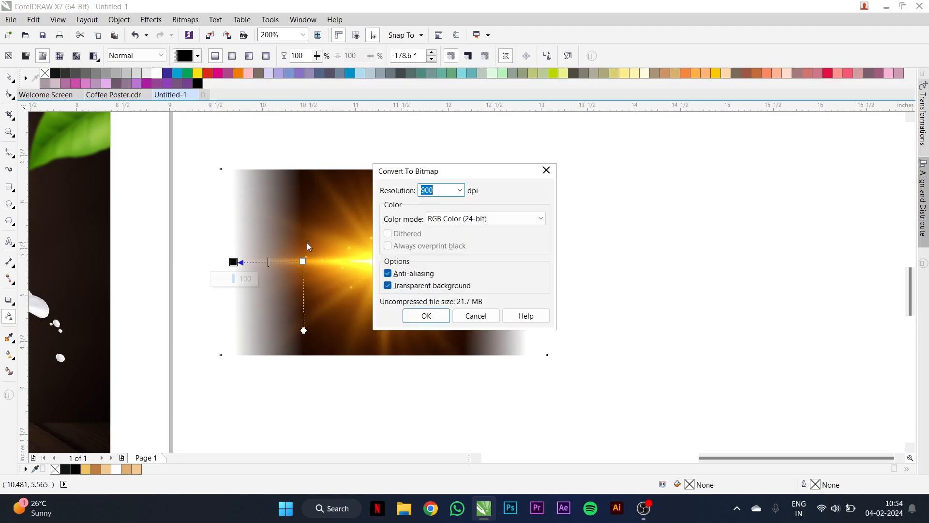
pyautogui.press('Return')
# Fade the flare's top and bottom edges with linear transparencies, converting it to a 900 dpi RGB bitmap after each fade.
pyautogui.moveTo(385, 187); pyautogui.dragTo(388, 180)
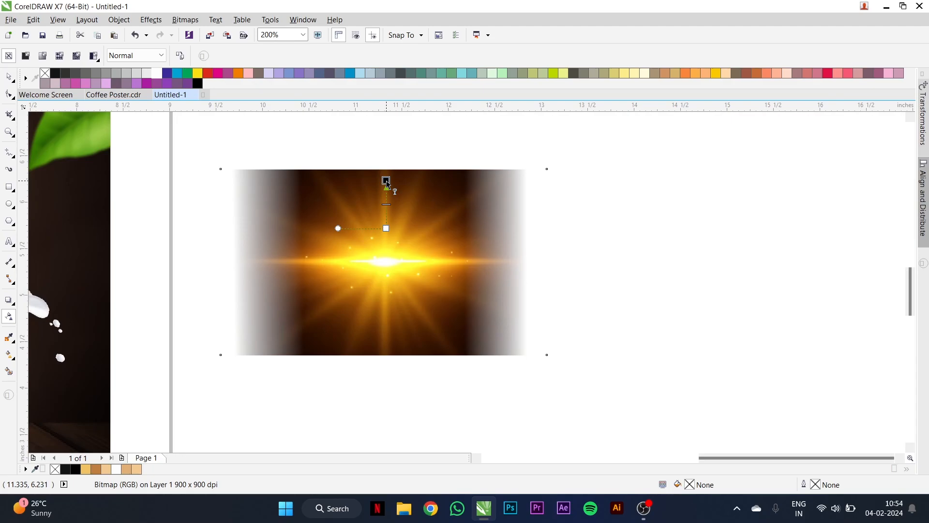
pyautogui.click(386, 180)
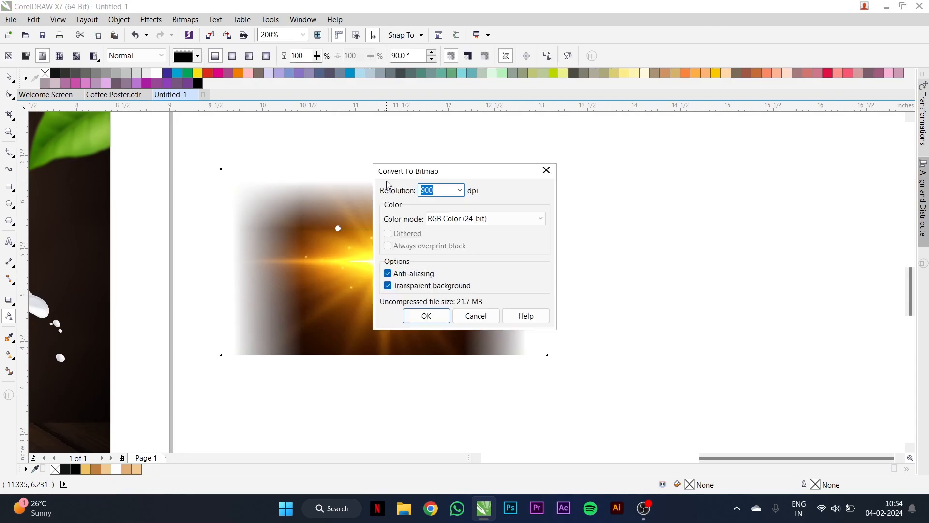
pyautogui.moveTo(385, 297); pyautogui.dragTo(385, 339)
pyautogui.hotkey('alt', 'b')
pyautogui.press('p')
pyautogui.press('Return')
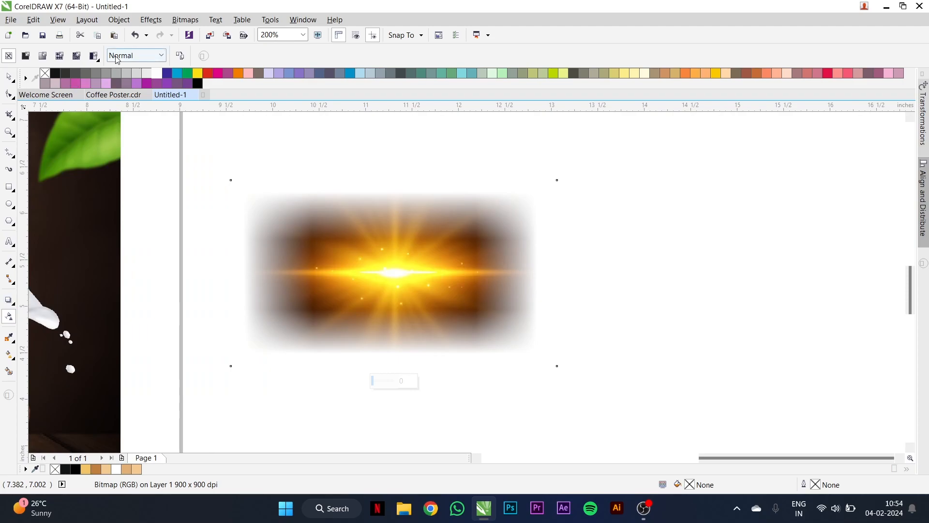
# Set the flare's merge mode to Screen, move it onto the poster and bring it to the front.
pyautogui.click(137, 55)
pyautogui.click(121, 278)
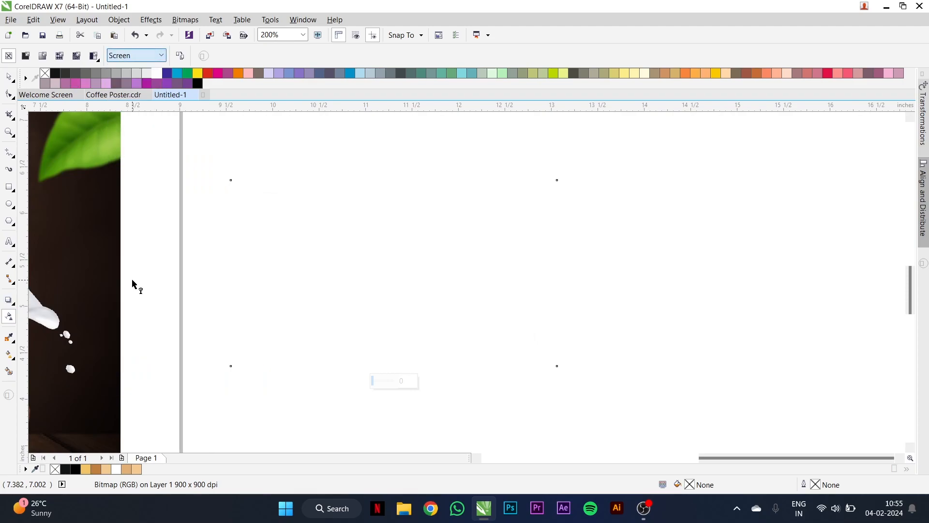
pyautogui.scroll(-1, 382, 274)
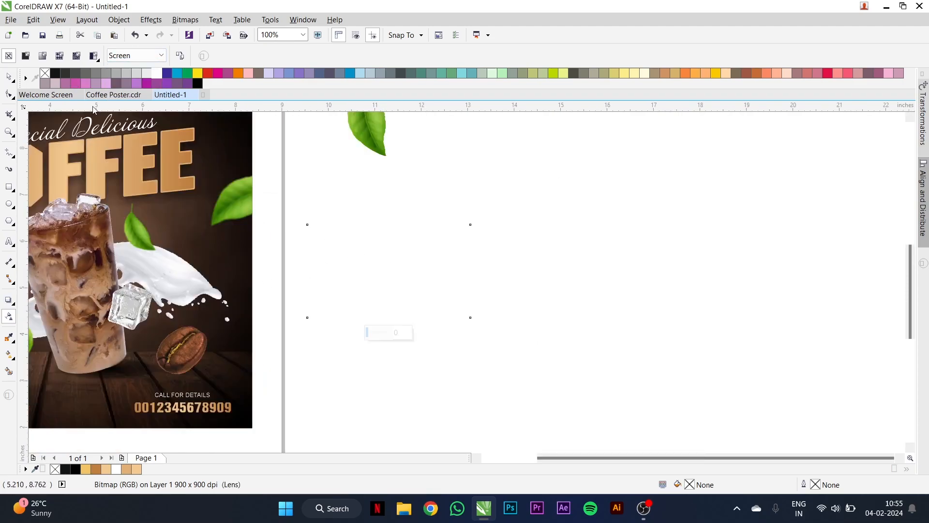
pyautogui.click(11, 77)
pyautogui.moveTo(332, 264); pyautogui.dragTo(127, 204)
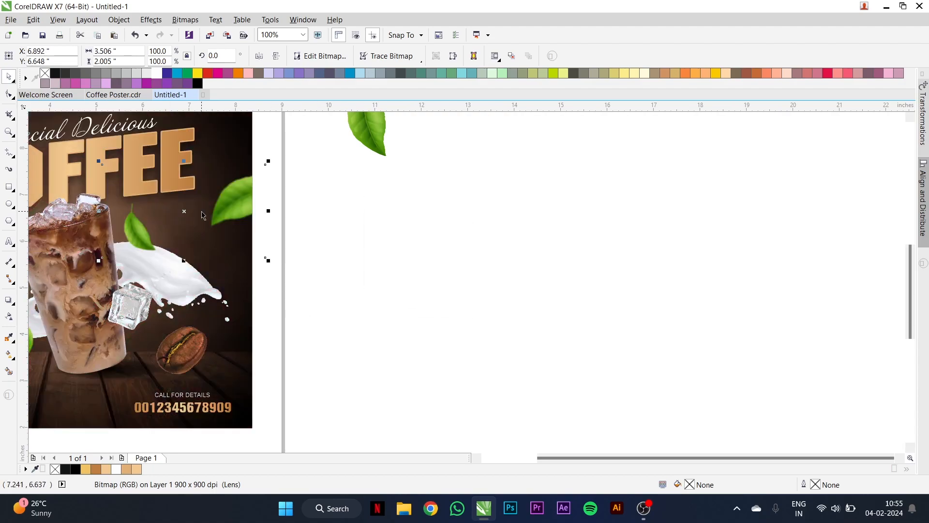
pyautogui.hotkey('shift', 'pageup')
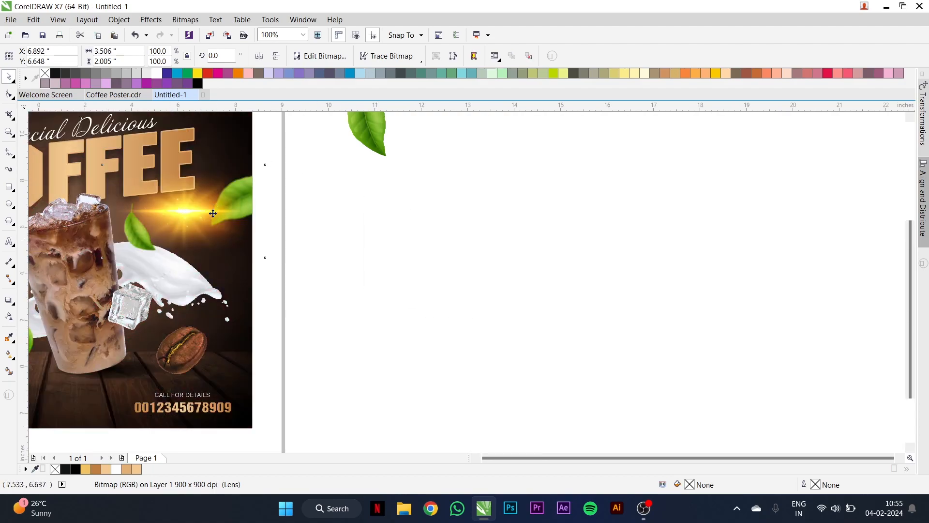
# Position the flare over the lower edge of the last E in the COFFEE title.
pyautogui.scroll(-1, 214, 212)
pyautogui.scroll(1, 189, 179)
pyautogui.scroll(1, 211, 246)
pyautogui.scroll(-1, 225, 257)
pyautogui.moveTo(221, 253); pyautogui.dragTo(211, 231)
pyautogui.scroll(1, 212, 231)
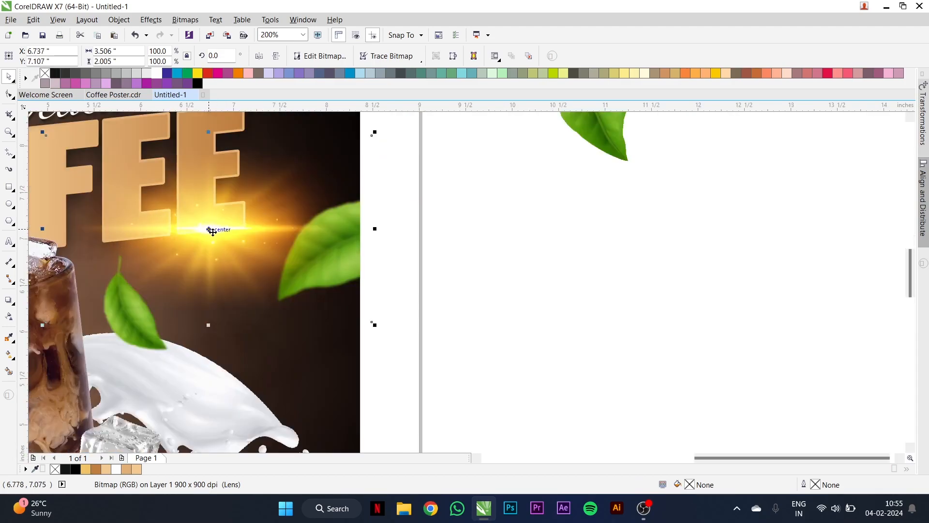
# Rotate the flare about 6.1° to follow the title's slant and shrink it to about 2.43 inches wide on the E's lower edge.
pyautogui.moveTo(374, 325); pyautogui.dragTo(360, 299)
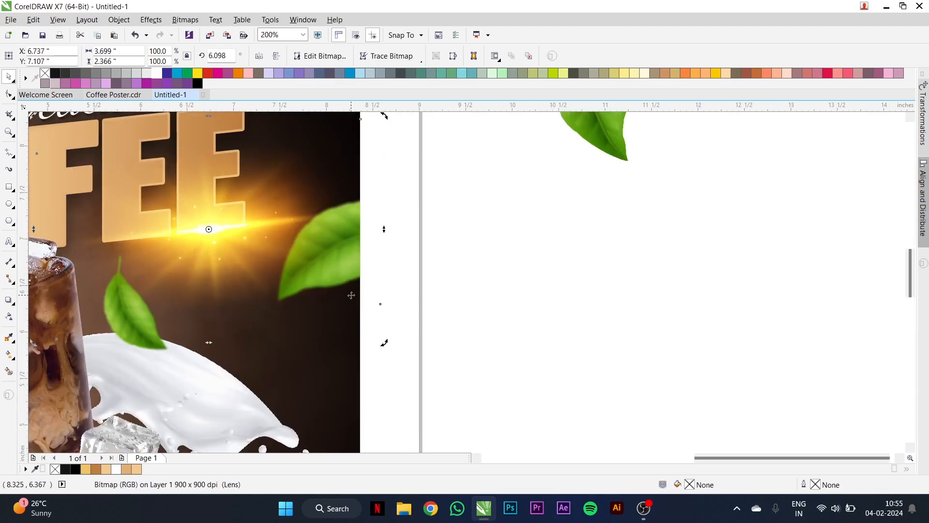
pyautogui.moveTo(386, 343); pyautogui.dragTo(325, 306)
pyautogui.scroll(1, 218, 230)
pyautogui.moveTo(218, 231); pyautogui.dragTo(214, 230)
# Give the flare a uniform transparency of 20.
pyautogui.click(9, 317)
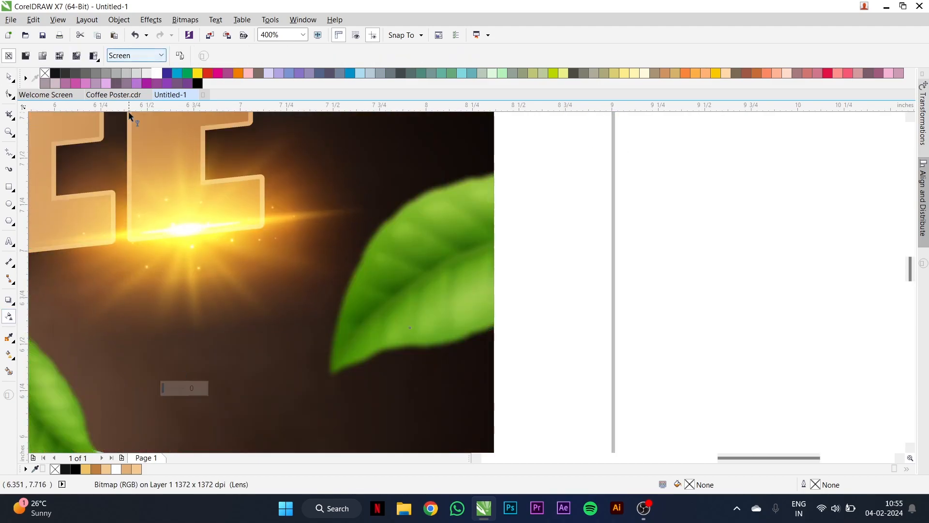
pyautogui.click(30, 56)
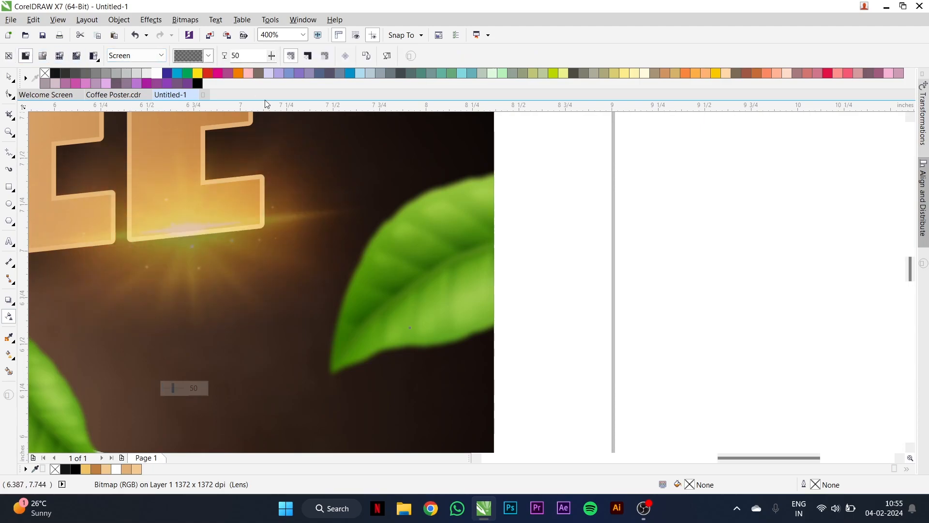
pyautogui.write('3')
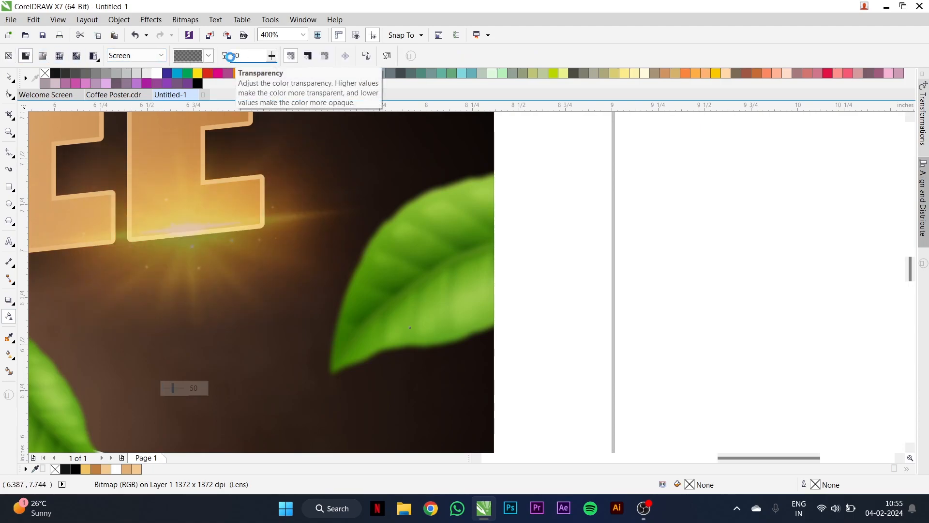
pyautogui.press('Return')
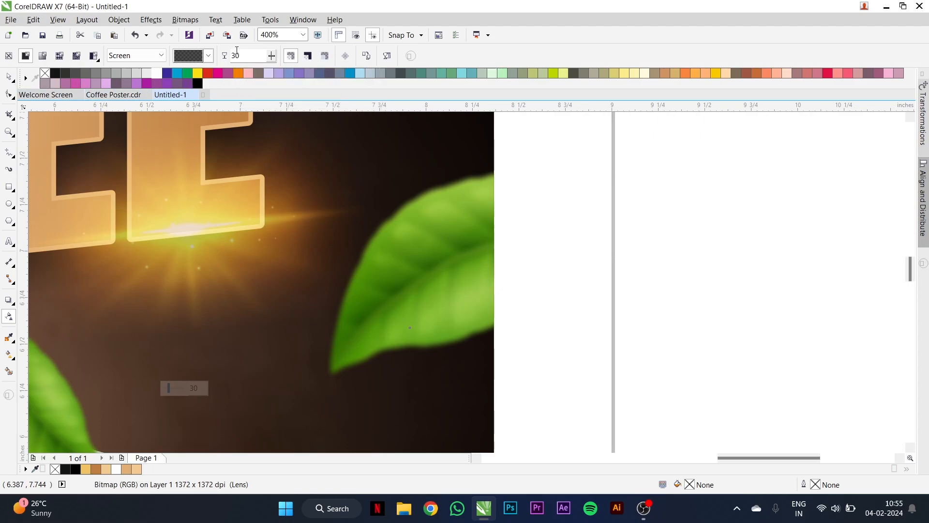
pyautogui.write('20')
pyautogui.press('Return')
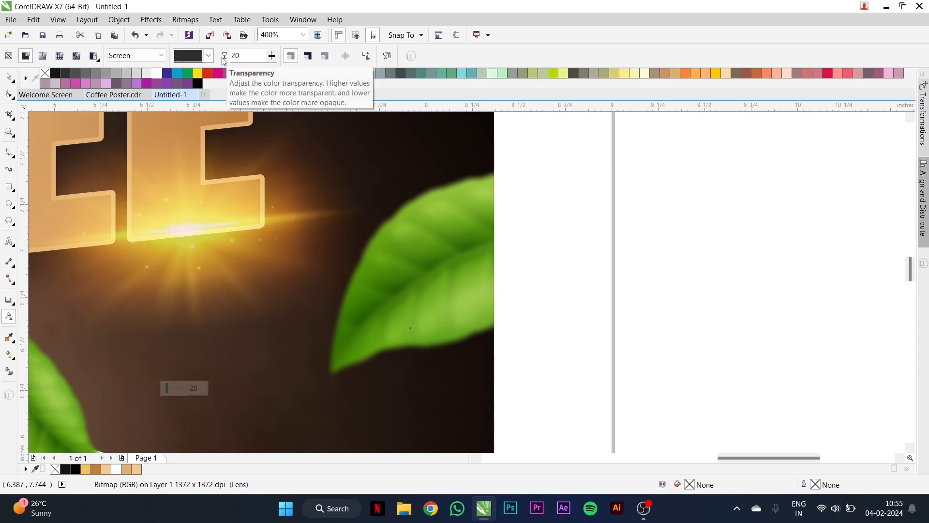
# Shrink the flare on the last E to about 2.05 inches wide and flatten its height to about 1.02 inches.
pyautogui.scroll(-2, 419, 331)
pyautogui.scroll(1, 337, 263)
pyautogui.press('space')
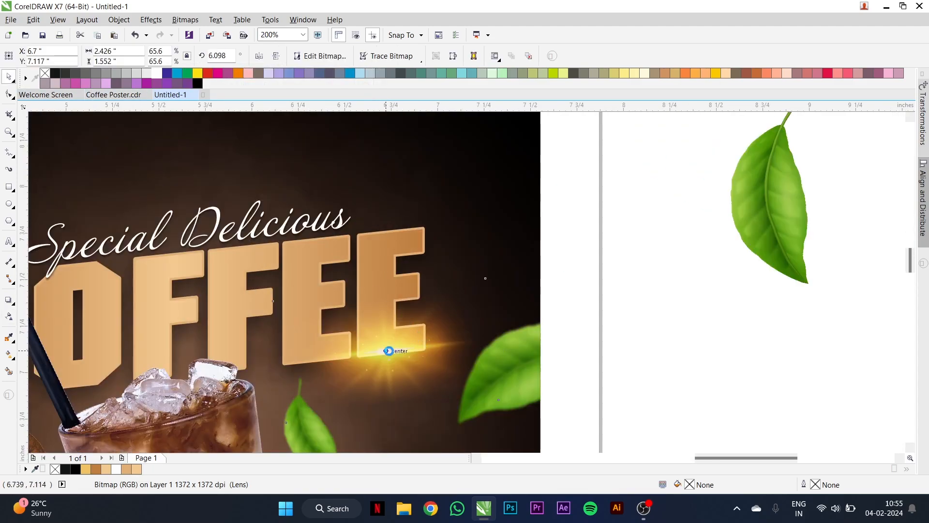
pyautogui.scroll(1, 390, 349)
pyautogui.moveTo(612, 200); pyautogui.dragTo(579, 215)
pyautogui.scroll(-2, 496, 243)
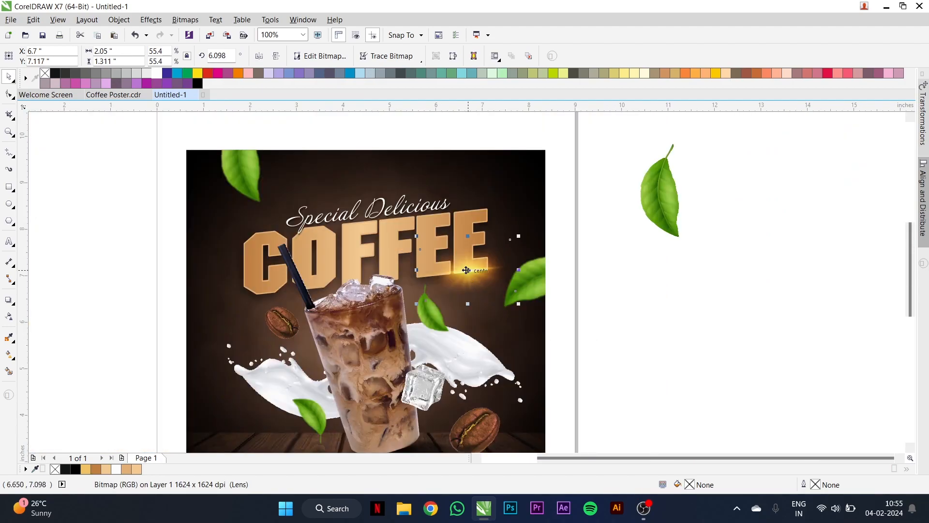
pyautogui.scroll(1, 467, 271)
pyautogui.moveTo(469, 338); pyautogui.dragTo(469, 323)
# Place copies of the flare on the upper edge of the COFFEE title's beginning and at the left side of the glass.
pyautogui.moveTo(479, 276); pyautogui.dragTo(200, 296)
pyautogui.scroll(2, 145, 183)
pyautogui.scroll(1, 145, 189)
pyautogui.scroll(-5, 208, 192)
pyautogui.moveTo(200, 301); pyautogui.dragTo(203, 304)
pyautogui.scroll(2, 203, 304)
pyautogui.scroll(-4, 203, 304)
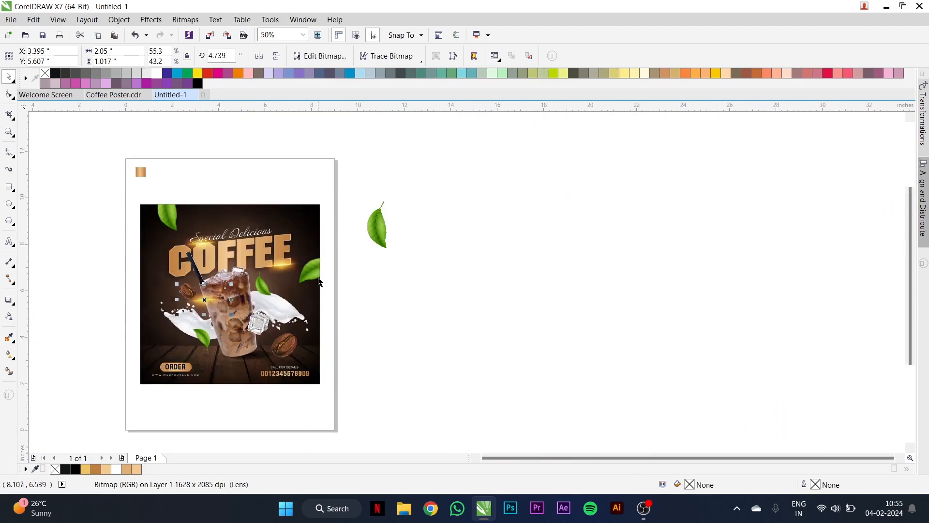
# Open the poster background's PowerClip contents with the Transparency tool, and return to the full poster.
pyautogui.scroll(1, 376, 292)
pyautogui.click(395, 275)
pyautogui.scroll(-1, 448, 258)
pyautogui.scroll(1, 306, 196)
pyautogui.click(316, 196)
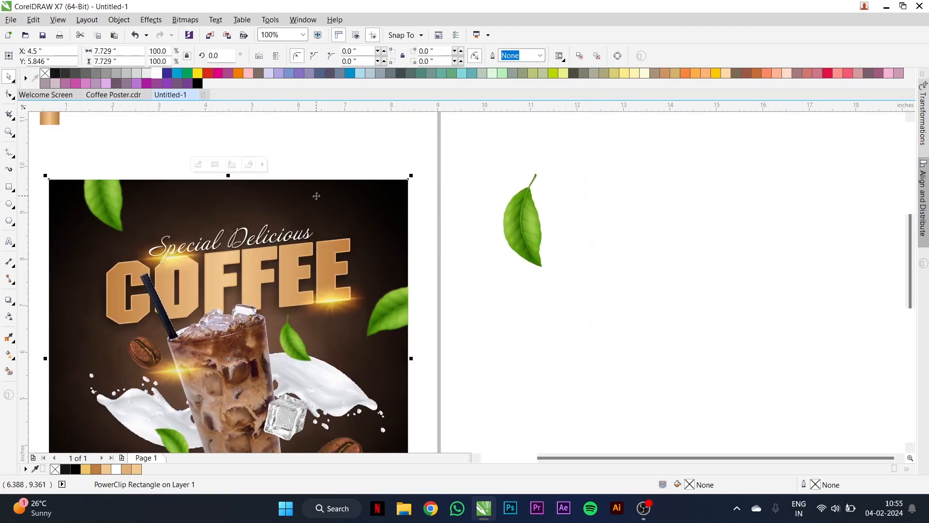
pyautogui.doubleClick(349, 228)
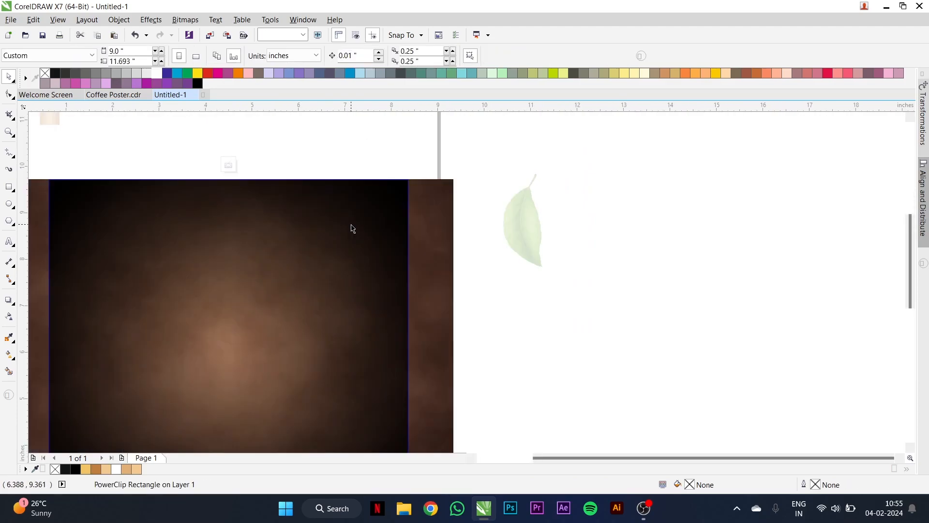
pyautogui.click(9, 317)
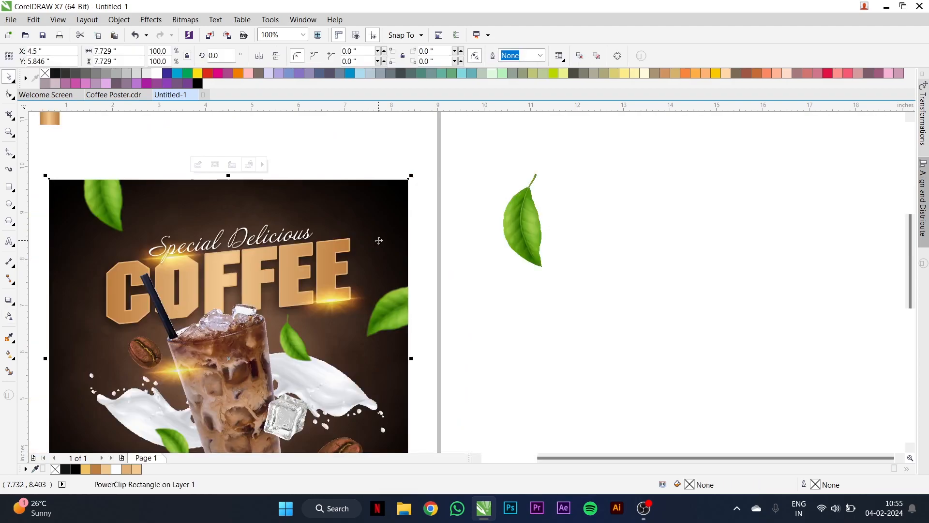
pyautogui.scroll(-2, 377, 228)
pyautogui.scroll(2, 339, 285)
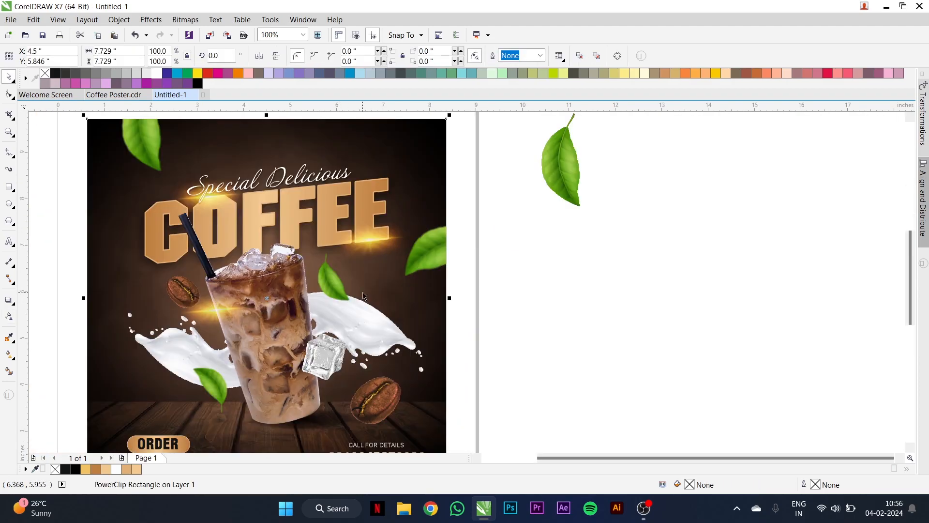
# Convert all the poster's objects into a single 900 dpi RGB Color (24-bit) bitmap with anti-aliasing and a transparent background.
pyautogui.click(498, 289)
pyautogui.scroll(-2, 498, 289)
pyautogui.moveTo(227, 163); pyautogui.dragTo(452, 367)
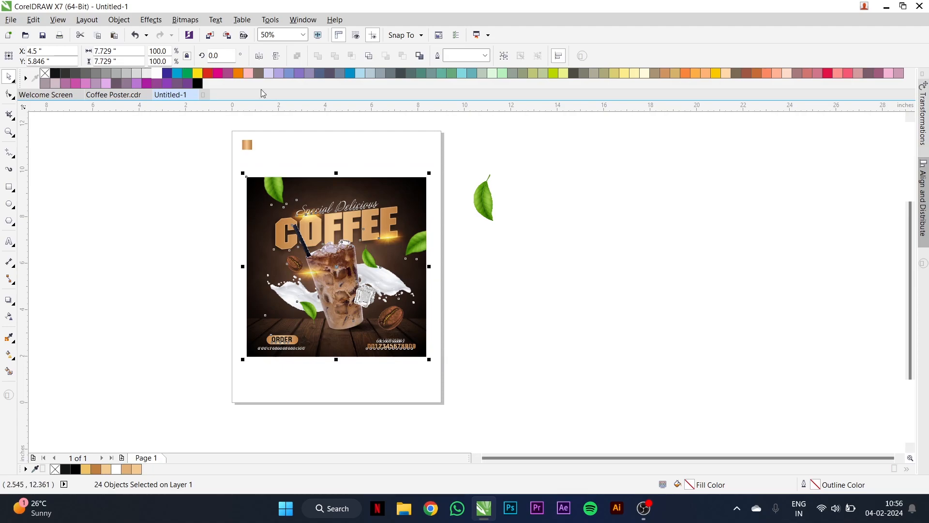
pyautogui.hotkey('alt', 'b')
pyautogui.press('p')
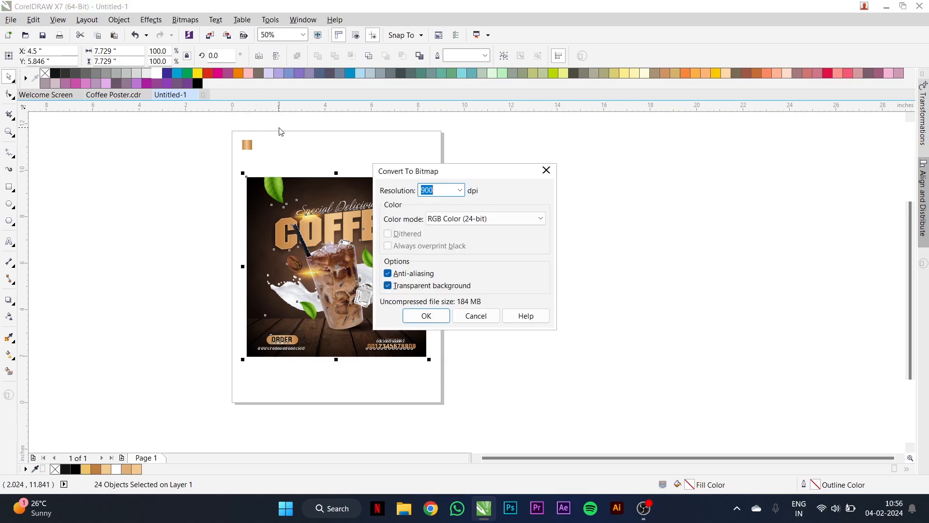
pyautogui.click(426, 316)
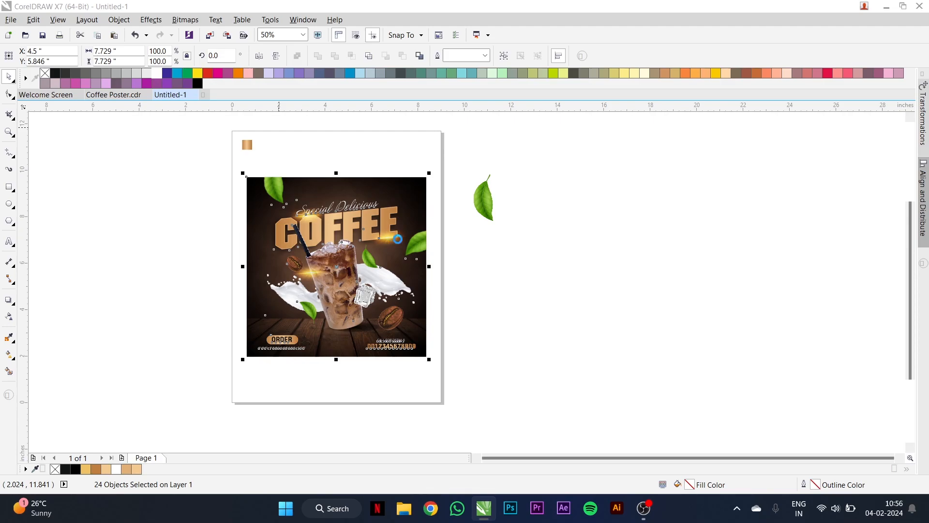
# Set the poster bitmap's temperature to 4,500 and saturation to 5 in the Image Adjustment Lab.
pyautogui.click(185, 19)
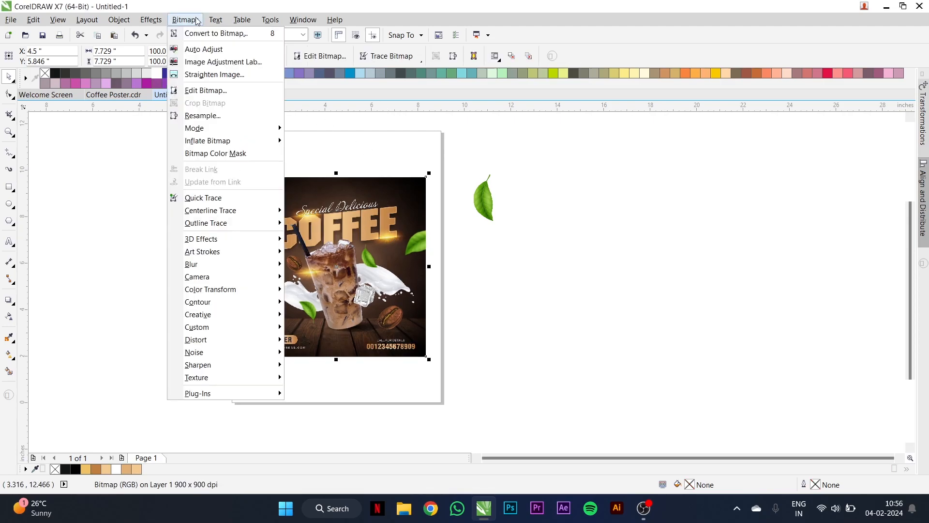
pyautogui.click(216, 62)
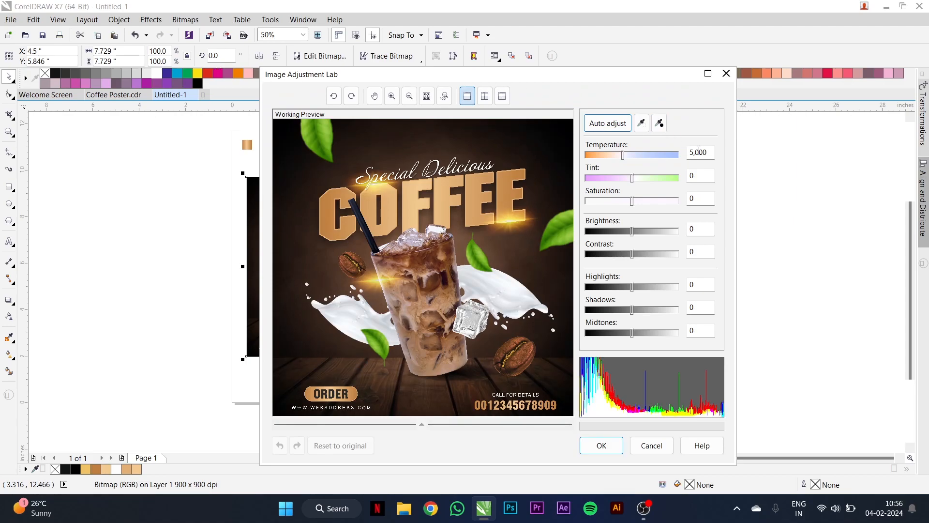
pyautogui.doubleClick(684, 155)
pyautogui.write('45')
pyautogui.doubleClick(689, 199)
pyautogui.write('5')
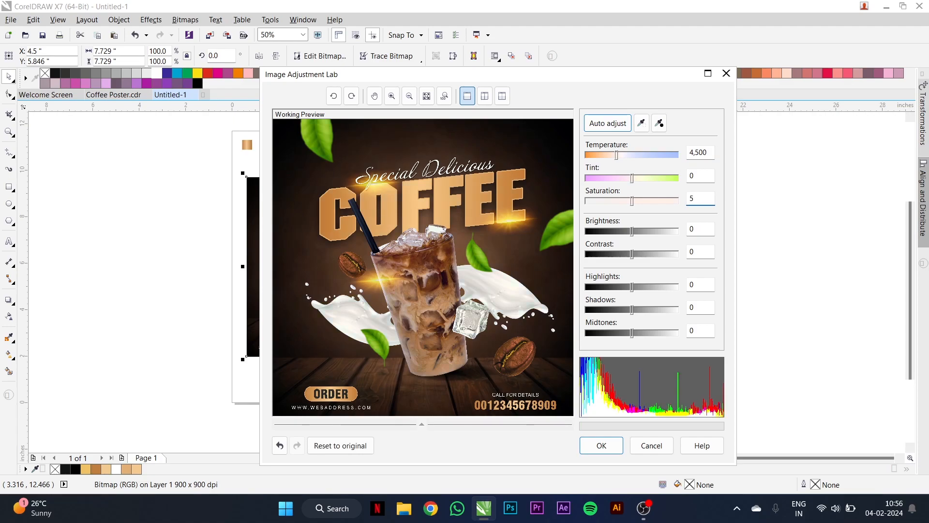
# Set the poster bitmap's brightness and contrast both to 10.
pyautogui.doubleClick(692, 229)
pyautogui.write('10')
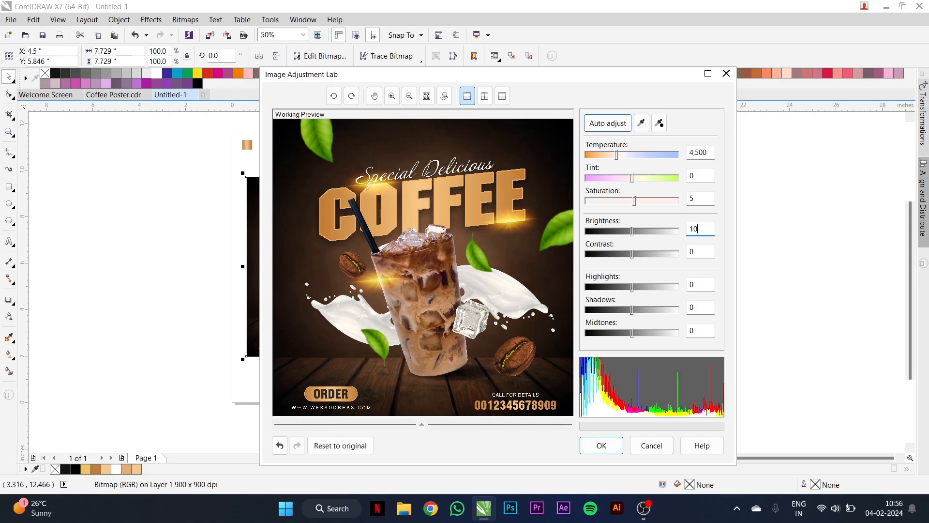
pyautogui.doubleClick(692, 252)
pyautogui.write('10')
# Set highlights to 5, shadows to -10 and midtones to -25, and apply the adjustments to the poster bitmap.
pyautogui.doubleClick(692, 284)
pyautogui.write('5')
pyautogui.doubleClick(704, 313)
pyautogui.write('-1')
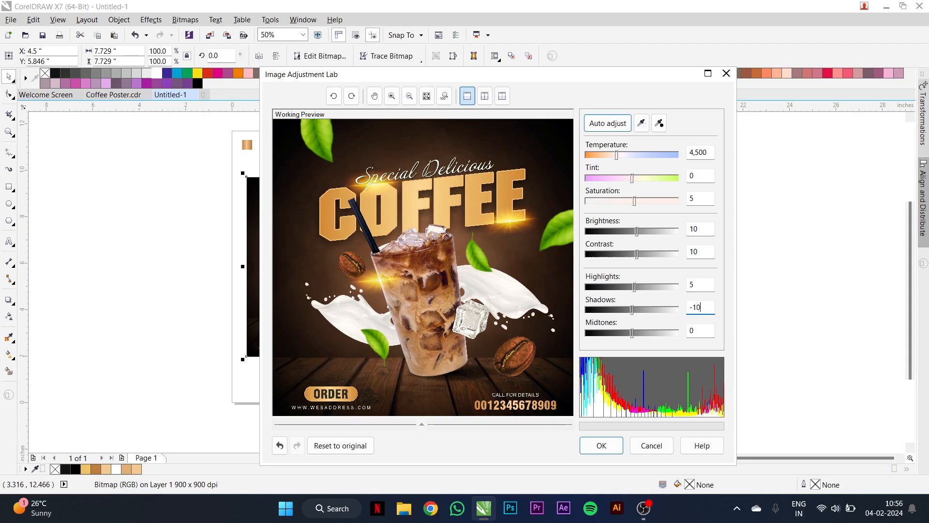
pyautogui.write('0')
pyautogui.doubleClick(703, 335)
pyautogui.write('-25')
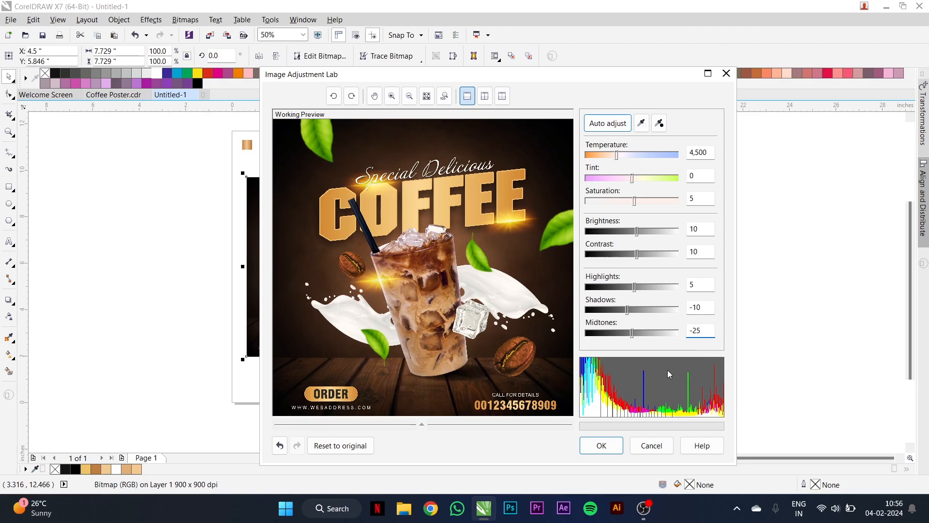
pyautogui.press('Tab')
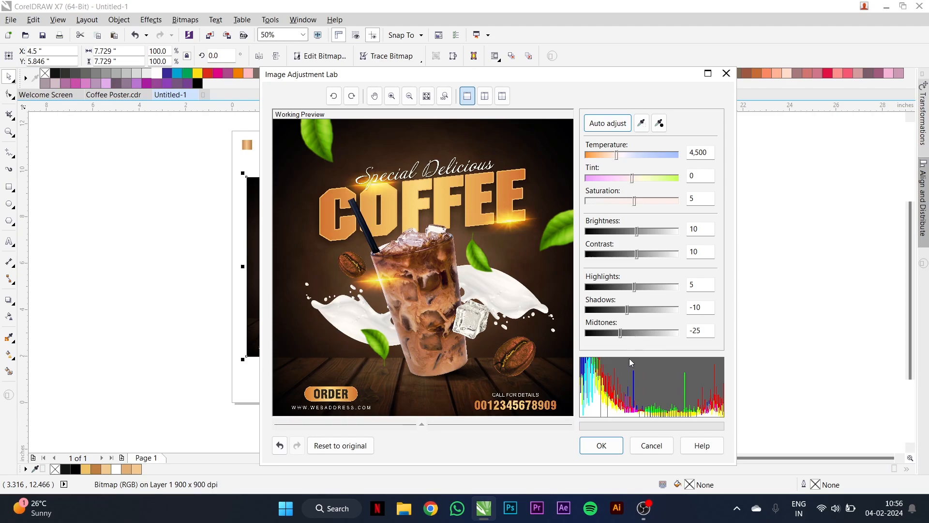
pyautogui.click(612, 447)
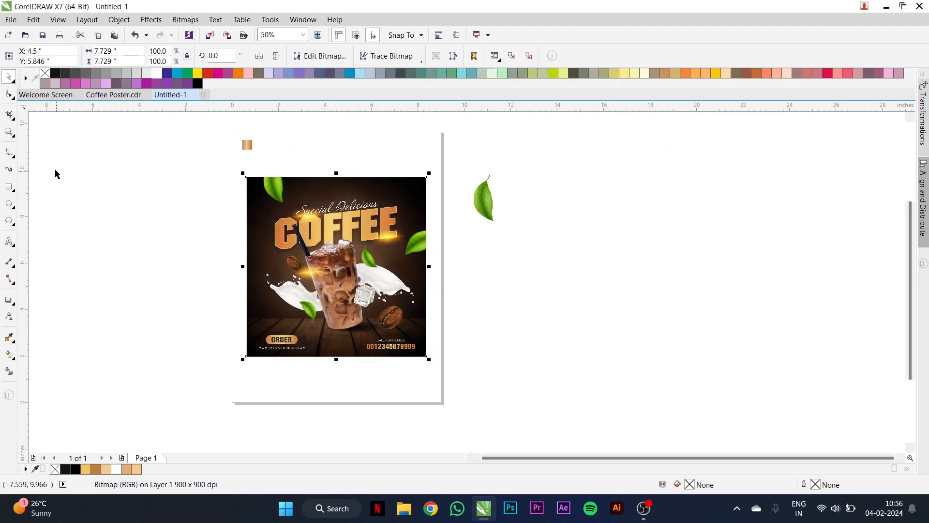
# Examine the color-corrected poster enlarged to fill the view.
pyautogui.click(9, 131)
pyautogui.moveTo(240, 170); pyautogui.dragTo(434, 358)
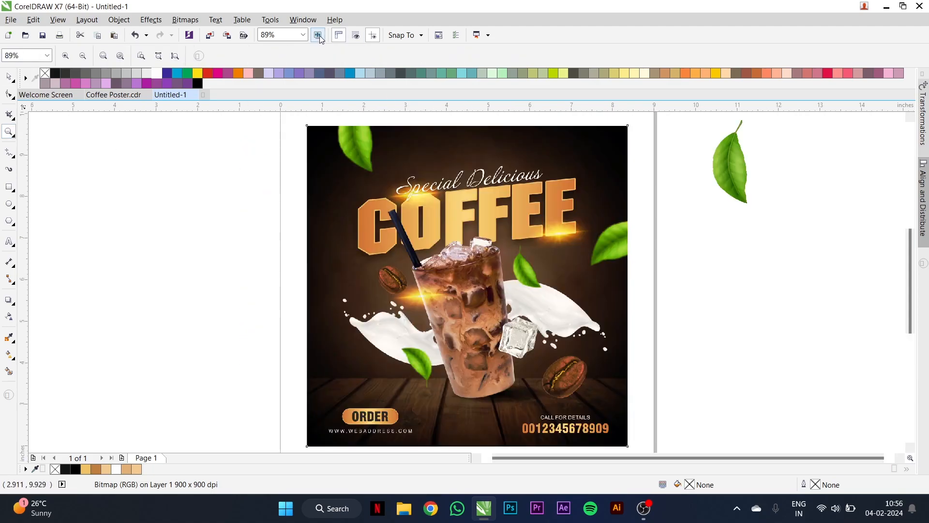